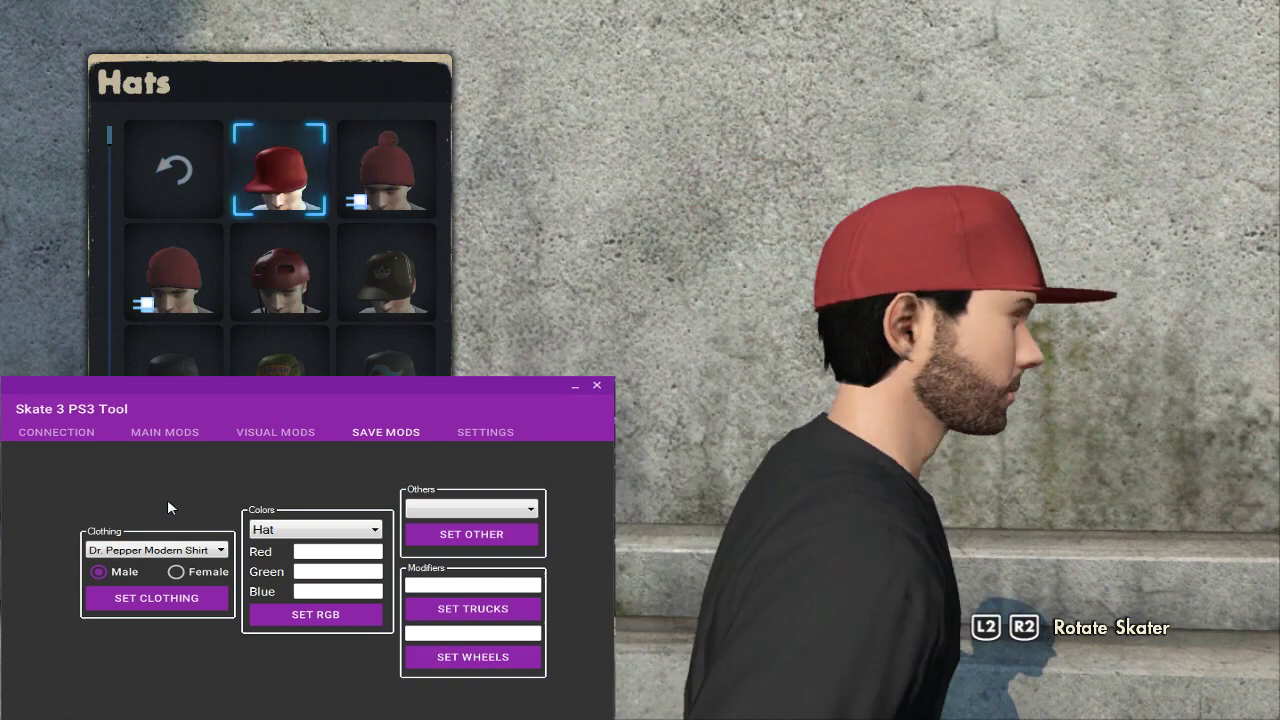
Step: Look through the body-part and clothing lists, leaving both unchanged
click(285, 533)
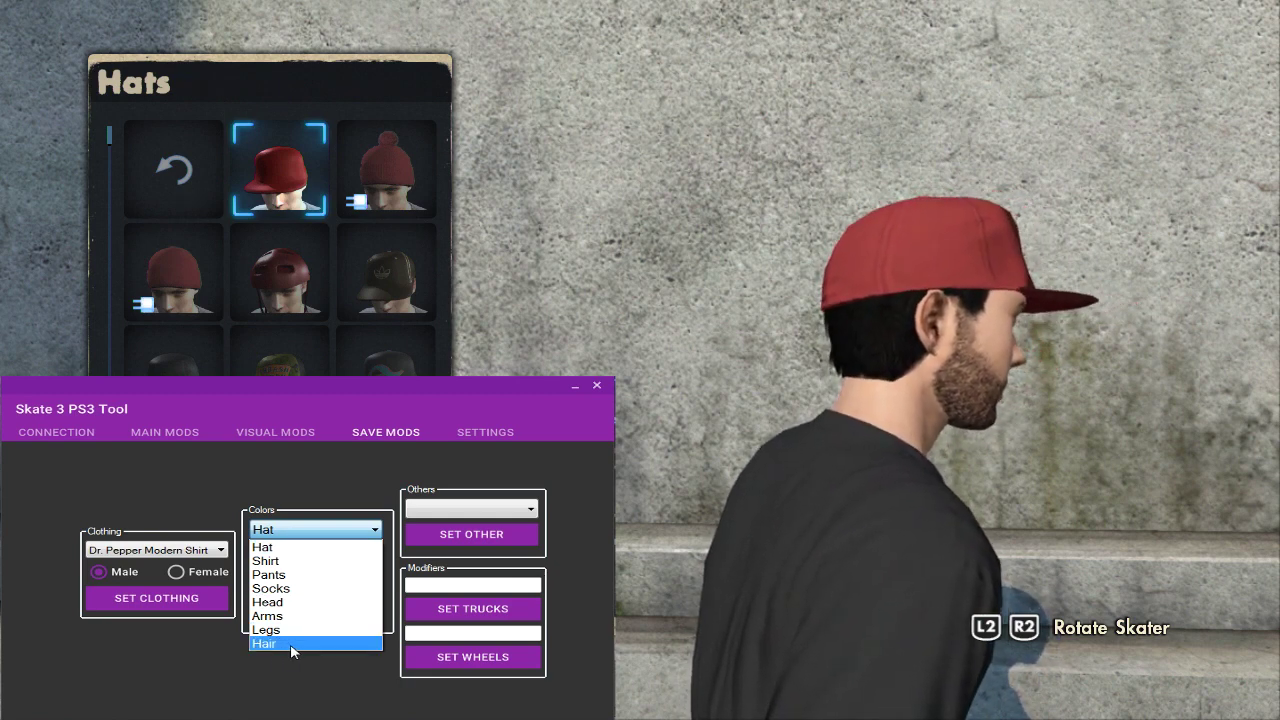
click(257, 684)
click(165, 550)
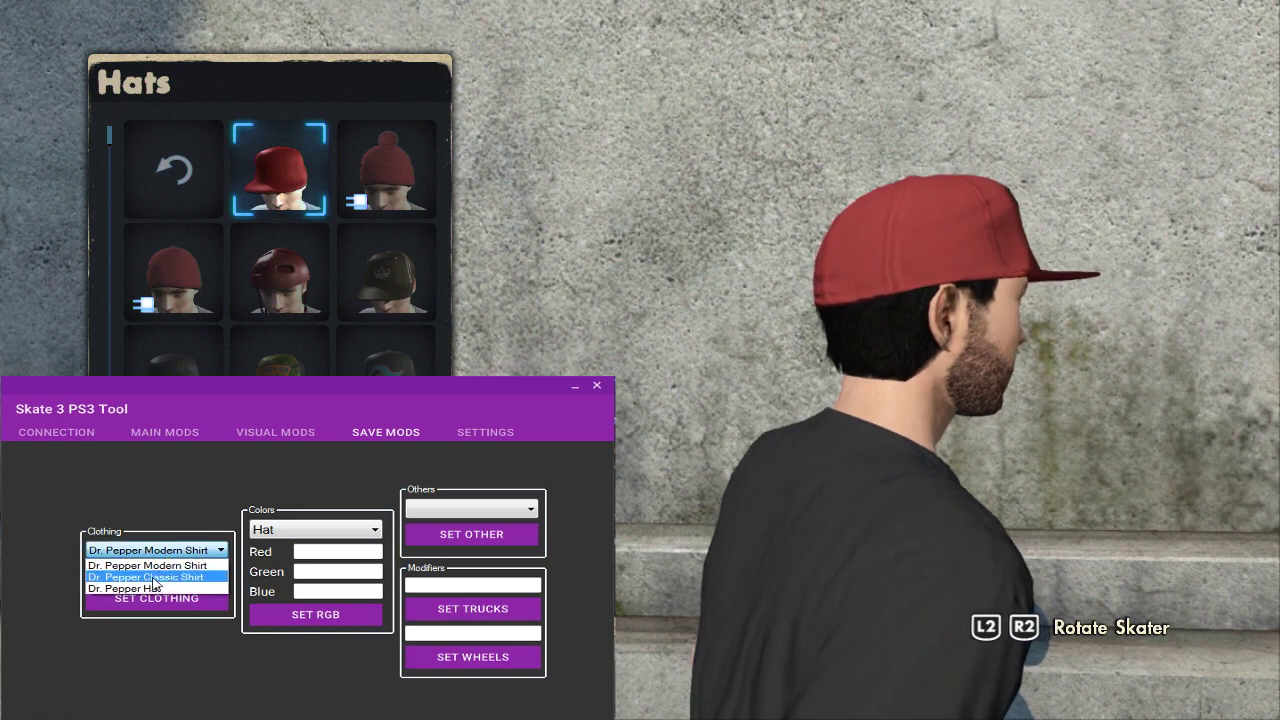
click(170, 548)
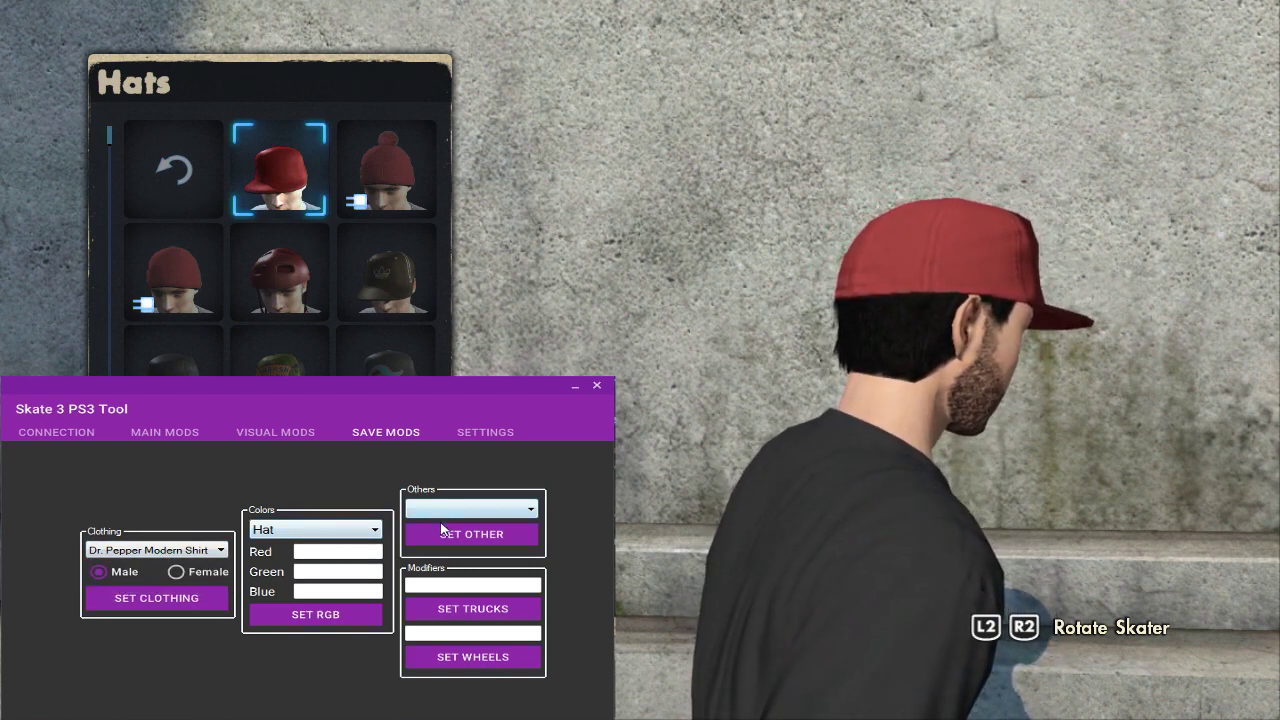
Step: Select Hair and apply Red 999, Green 0, Blue 0 to dye it bright red
click(371, 536)
click(302, 644)
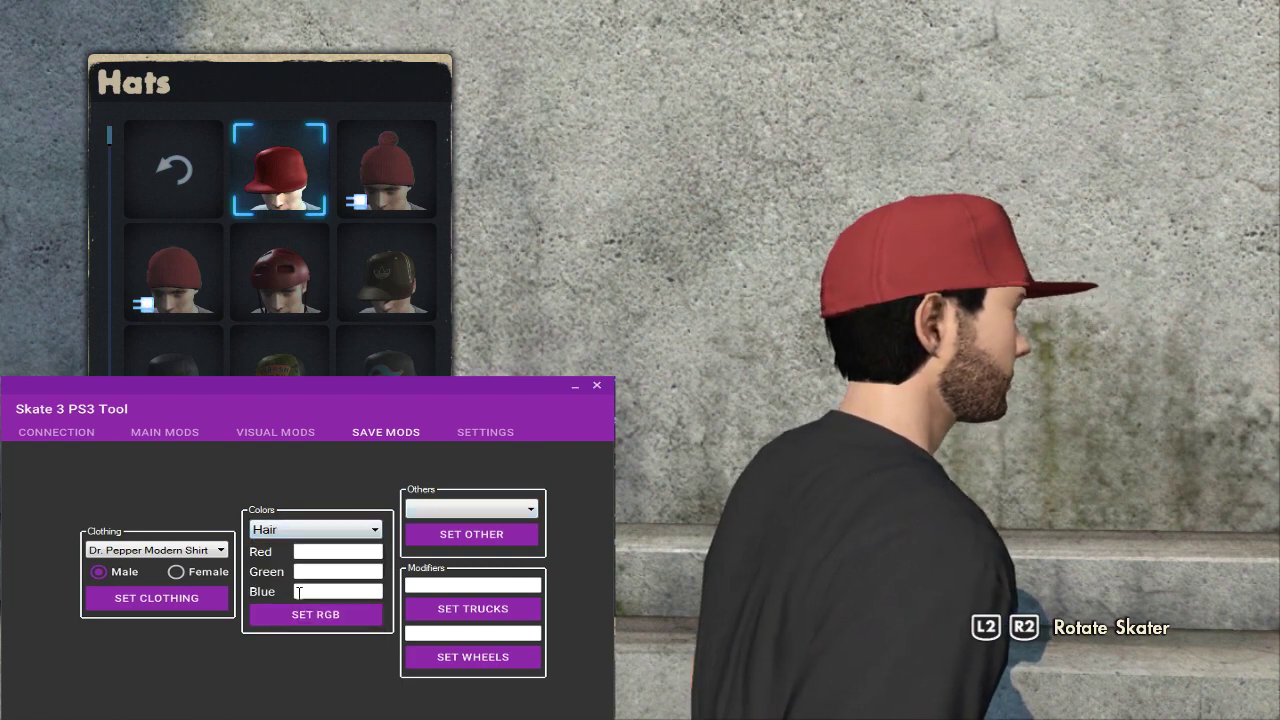
click(313, 550)
text(999)
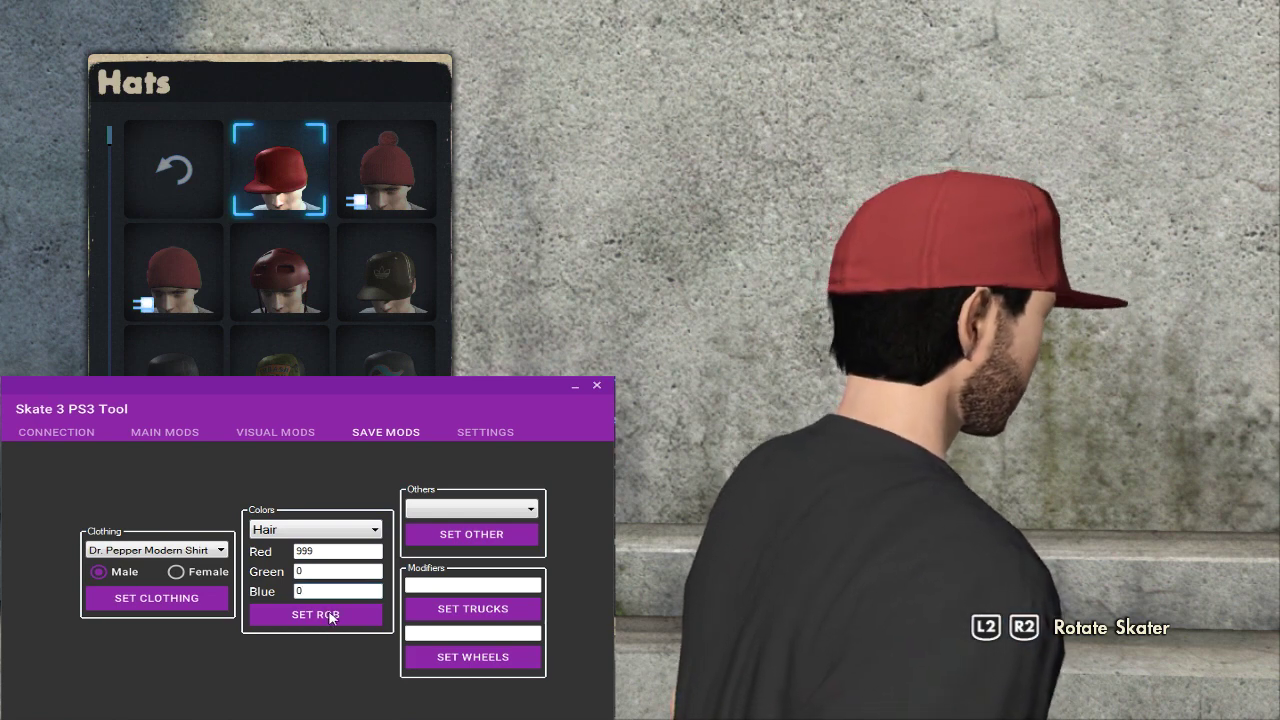
click(331, 618)
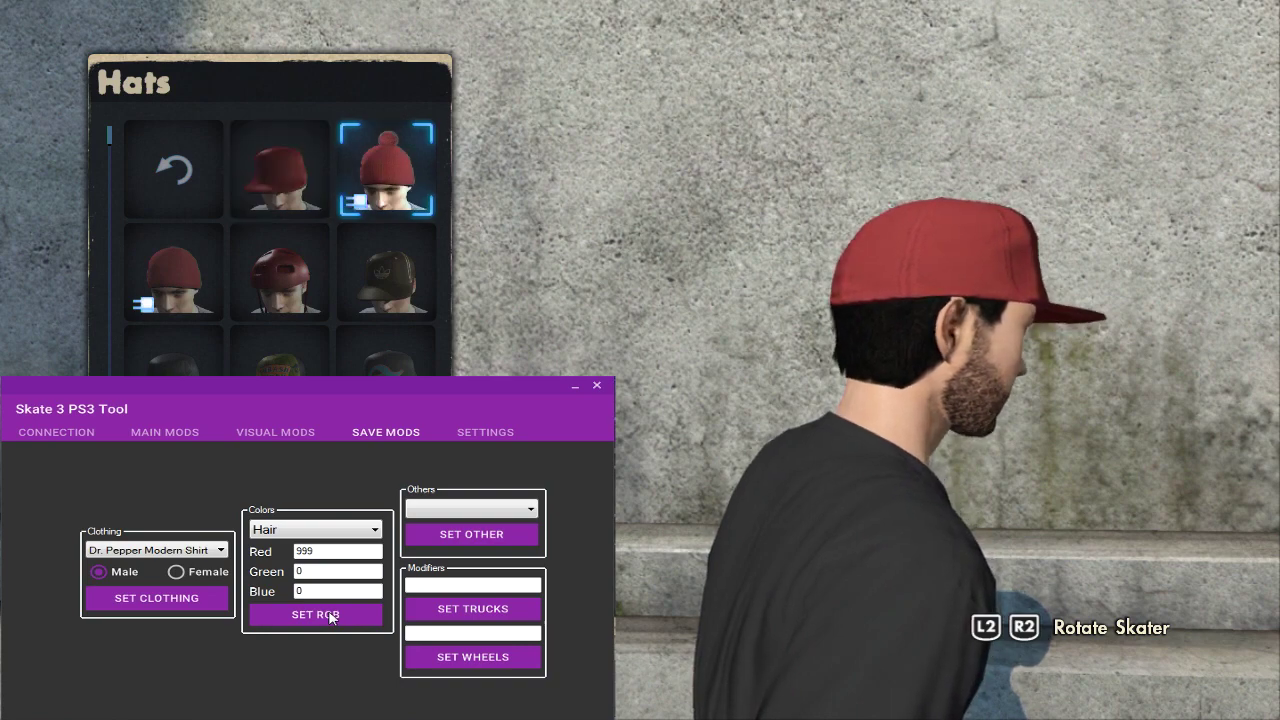
click(331, 615)
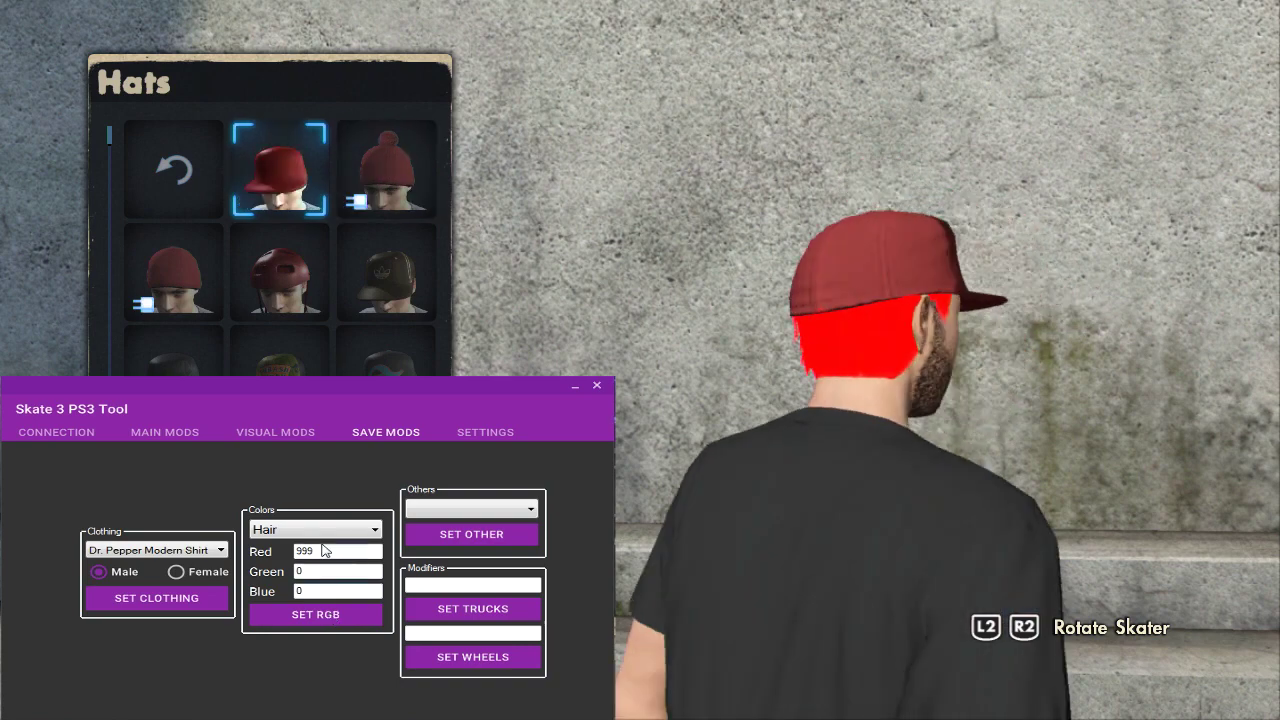
Step: Apply Red 0 and Blue 999 to the hair, then clear the Blue field
text(0)
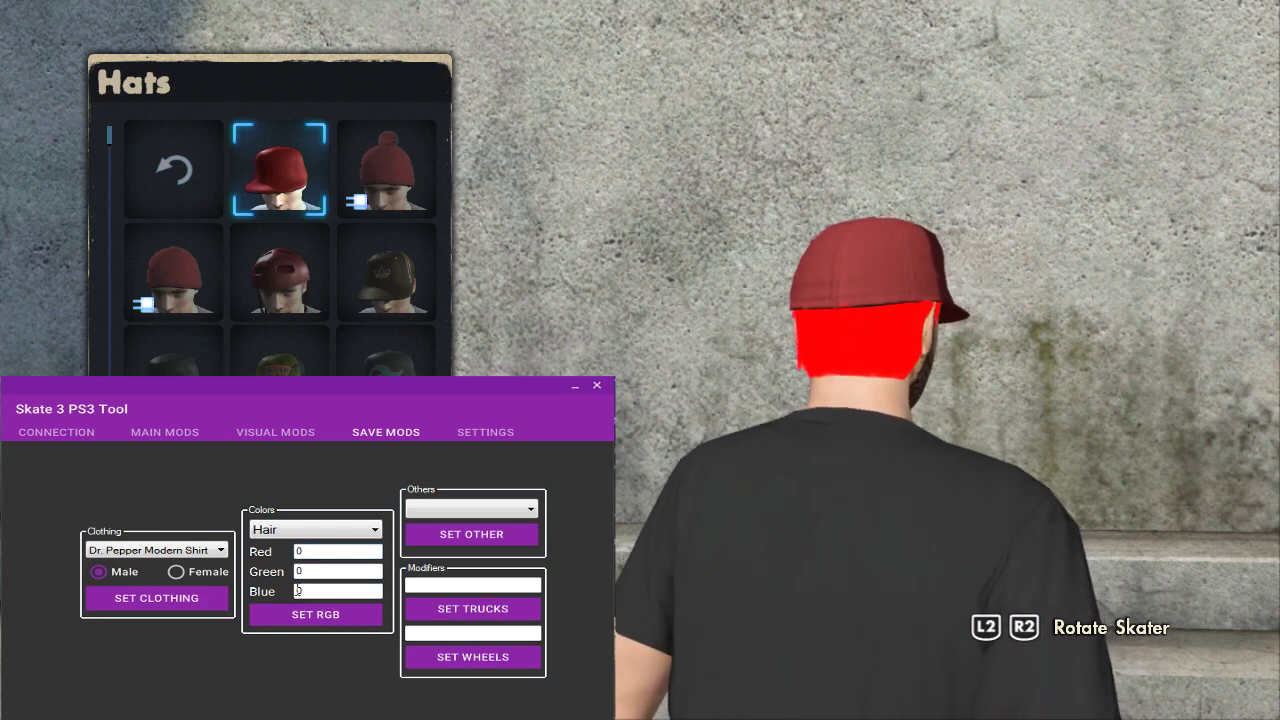
key(Tab)
key(Tab)
text(999)
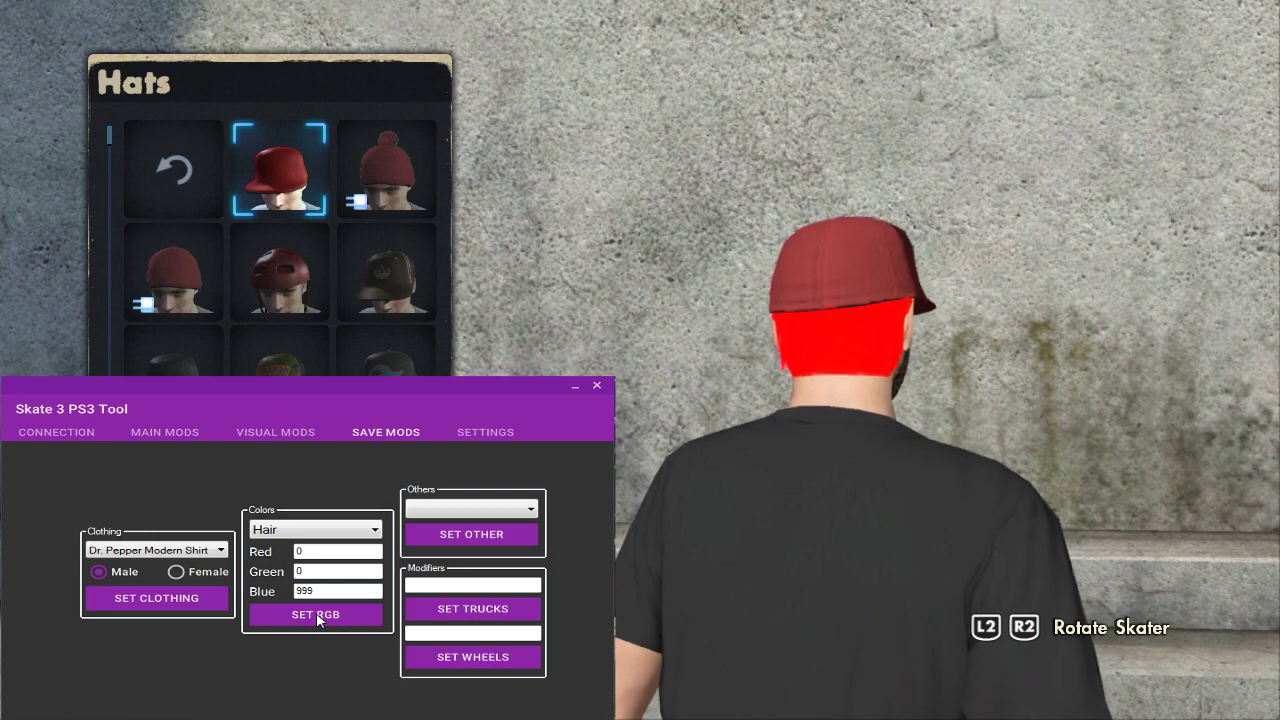
click(317, 620)
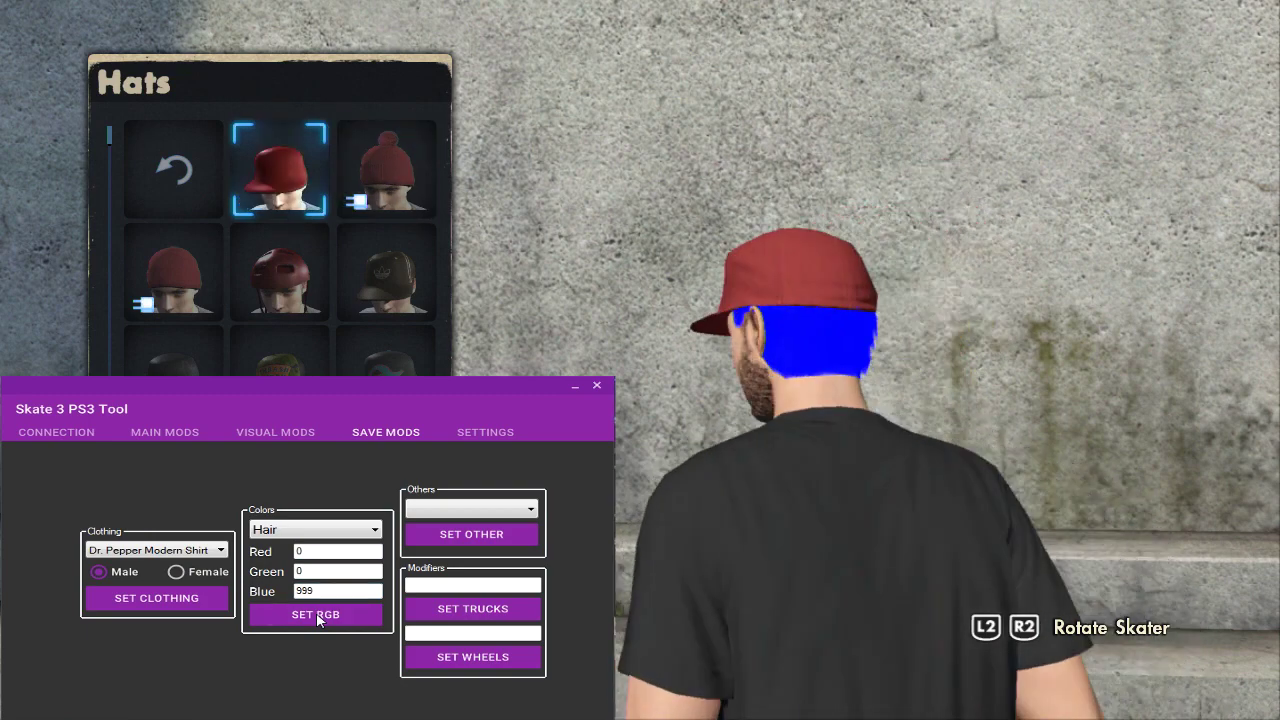
drag(324, 590, 274, 599)
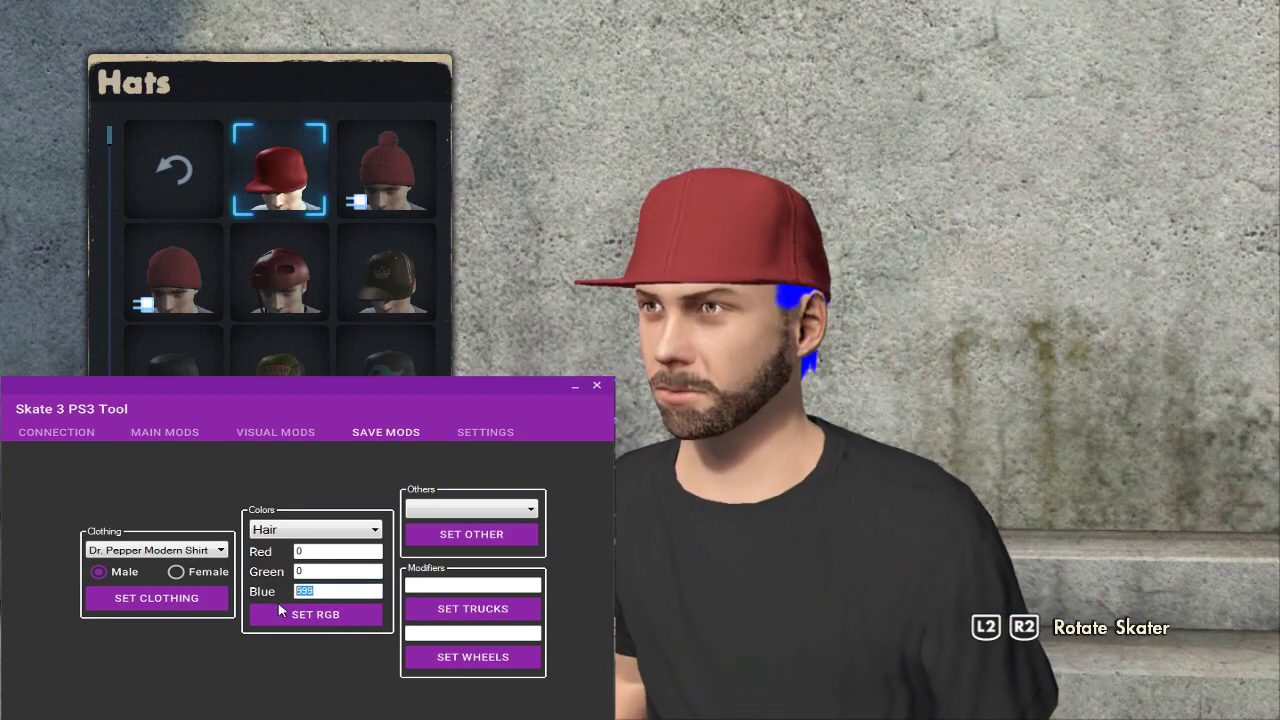
key(BackSpace)
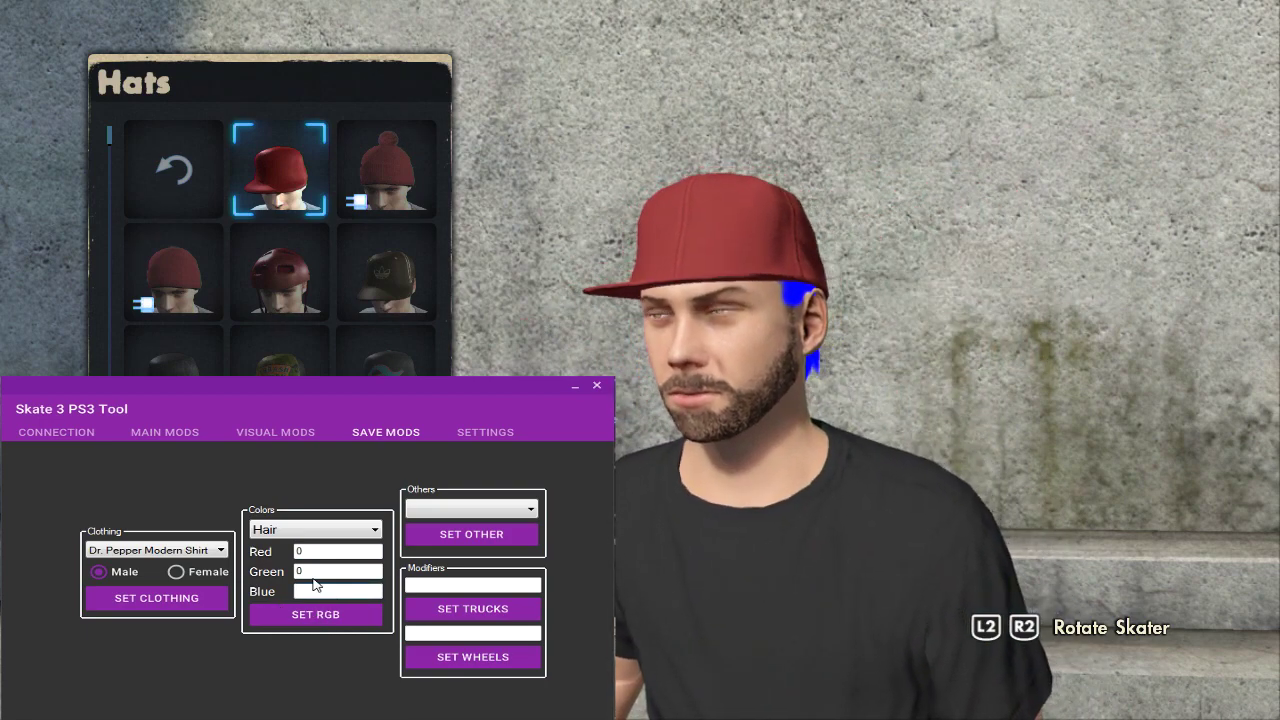
Step: Fill the channels with 999 so the hair turns white
text(999)
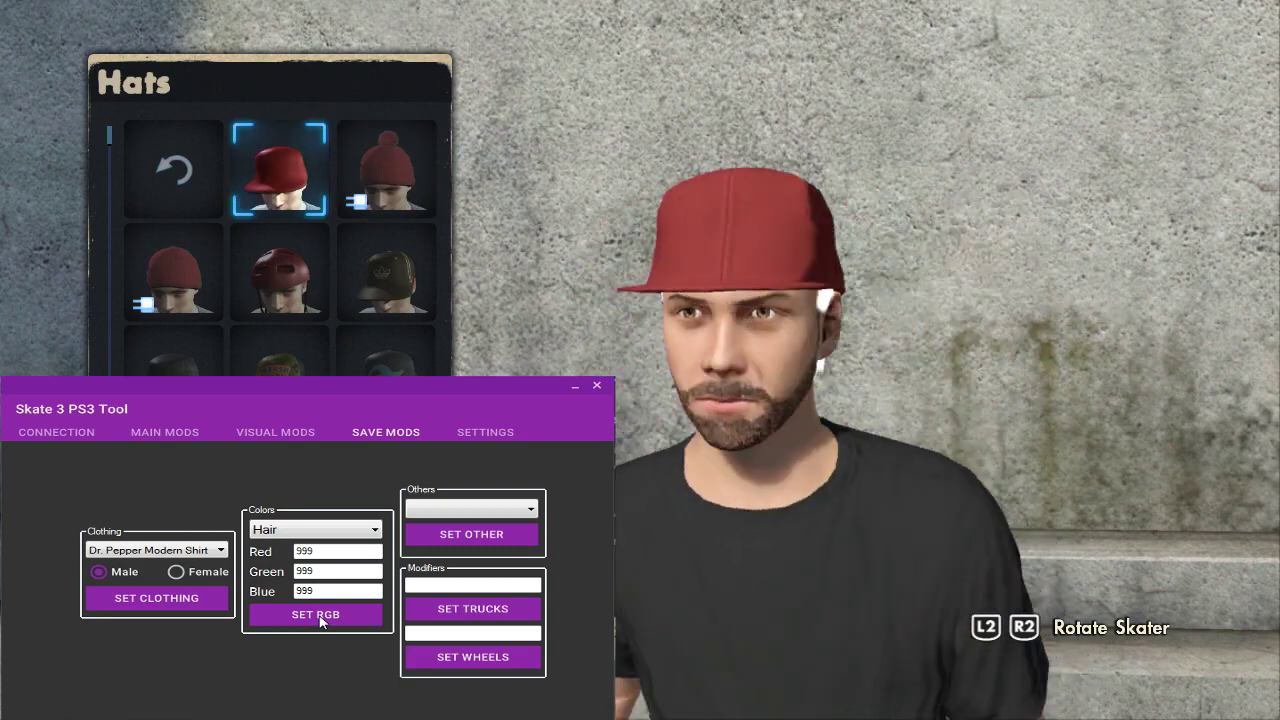
click(292, 529)
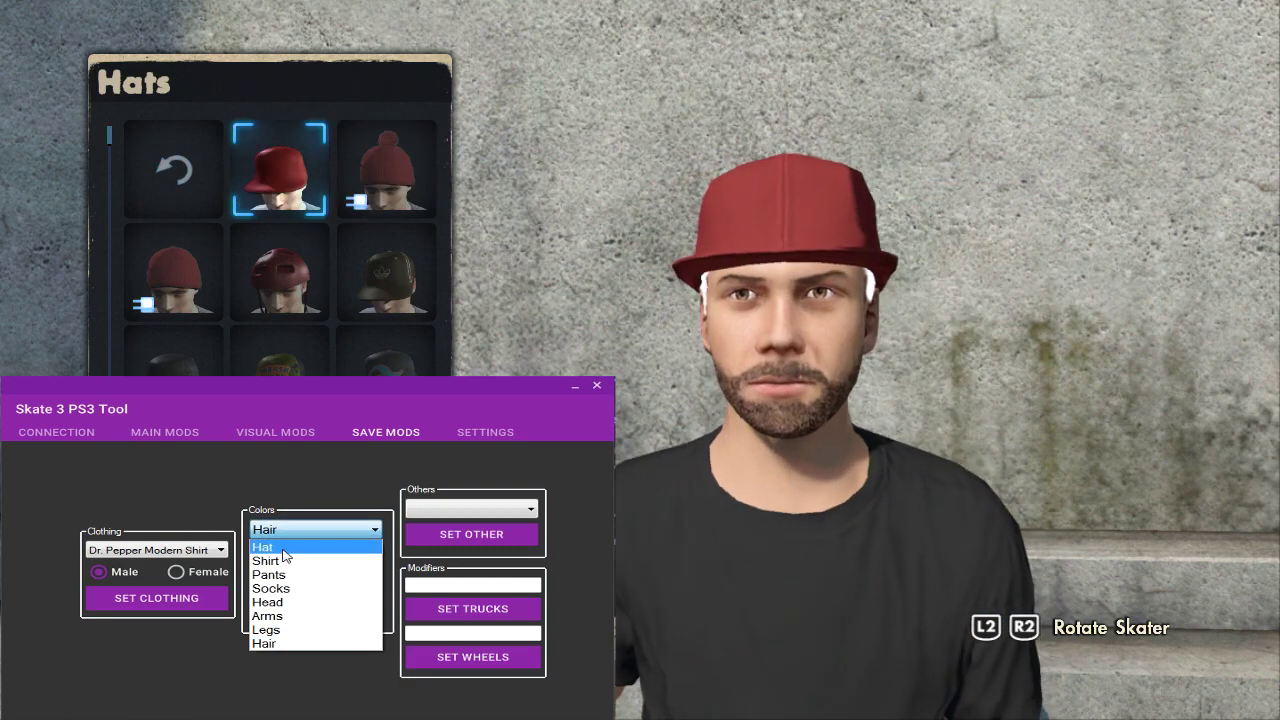
Step: Pick Arms from the Colors list and apply 999 white to them
click(279, 563)
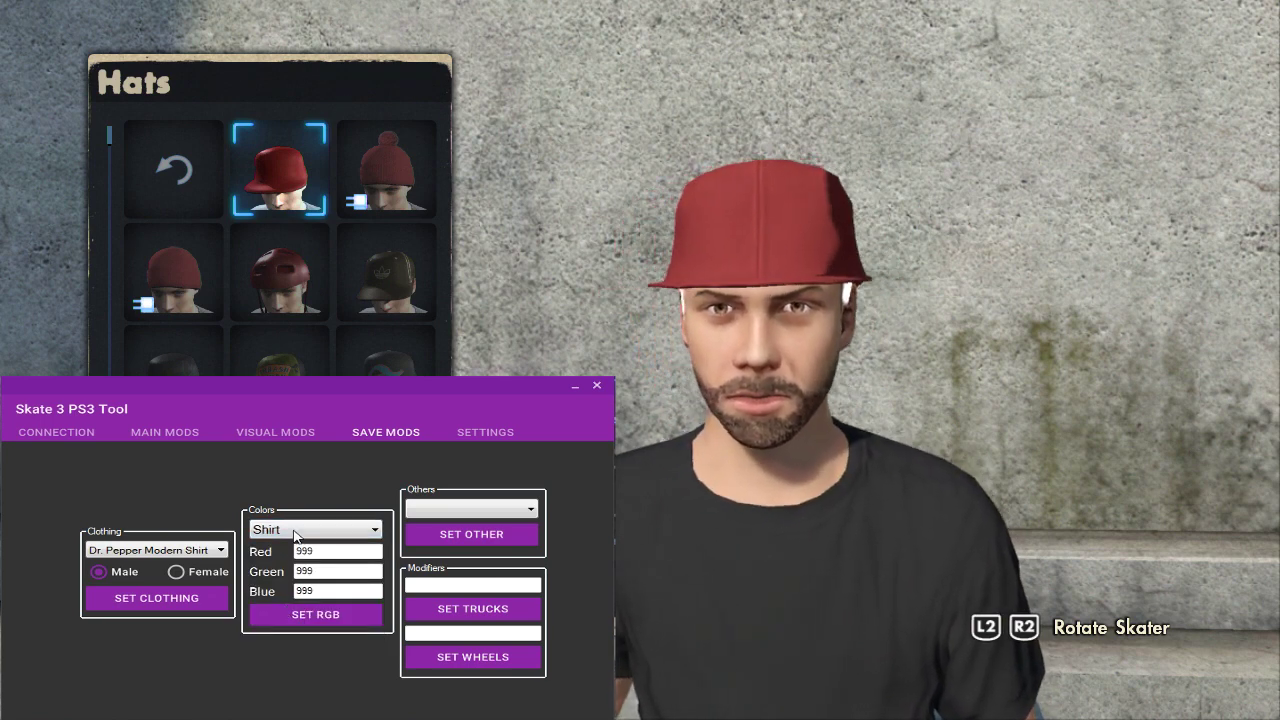
click(295, 530)
click(283, 580)
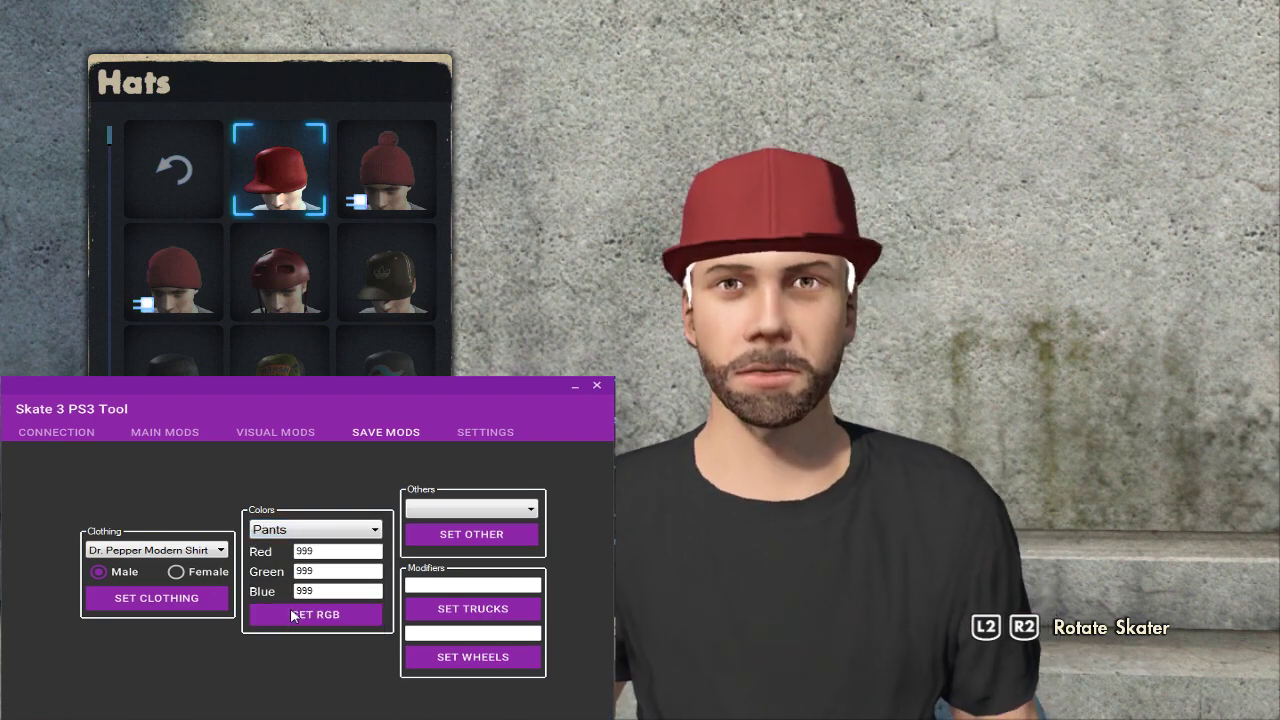
click(306, 530)
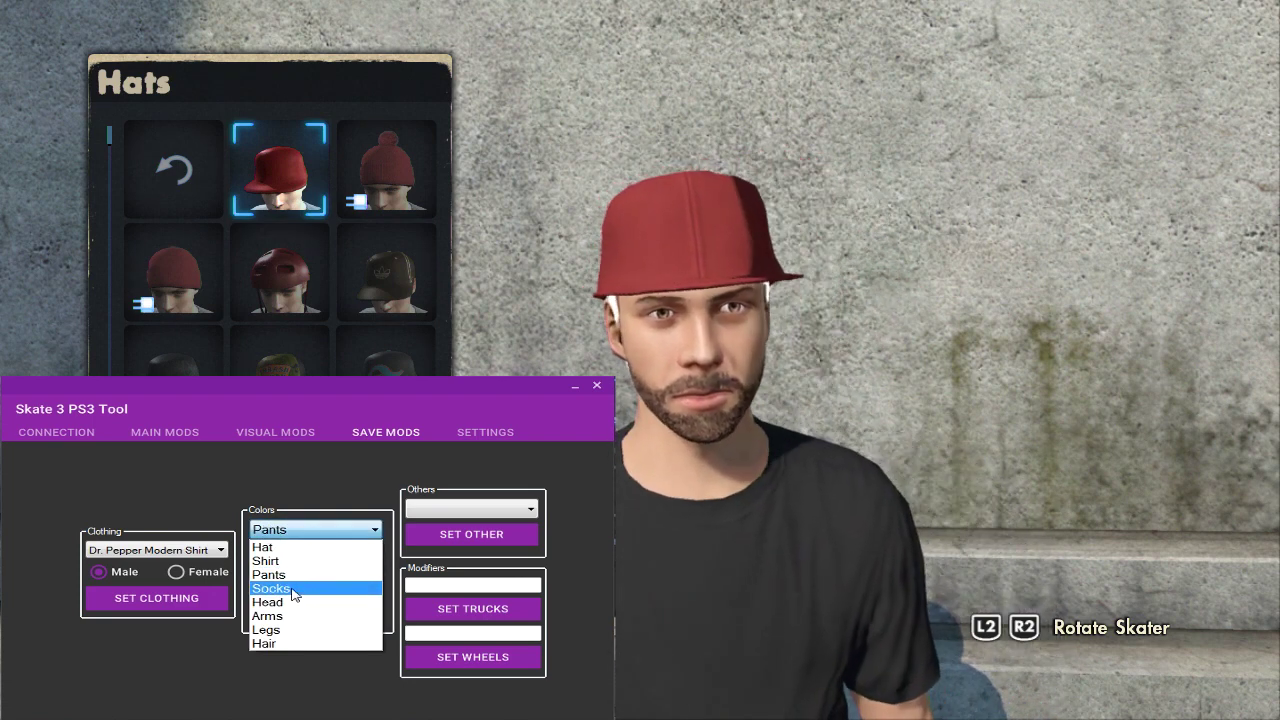
click(290, 603)
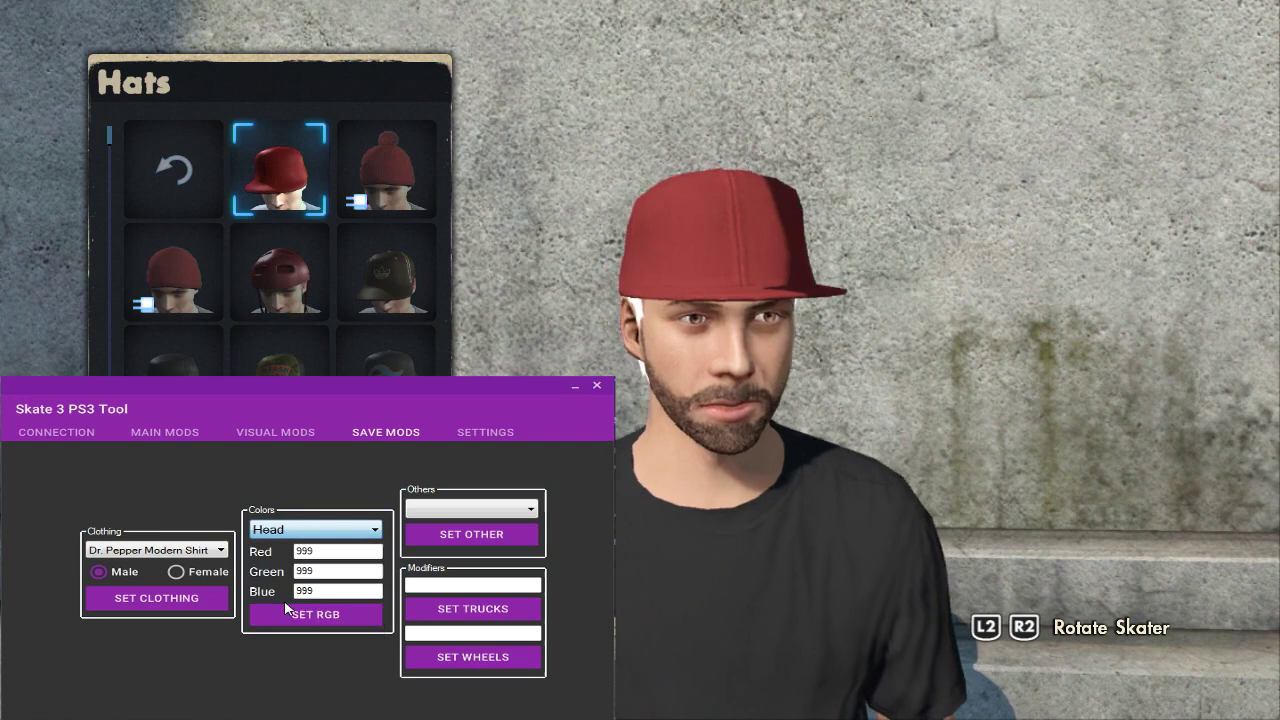
click(296, 533)
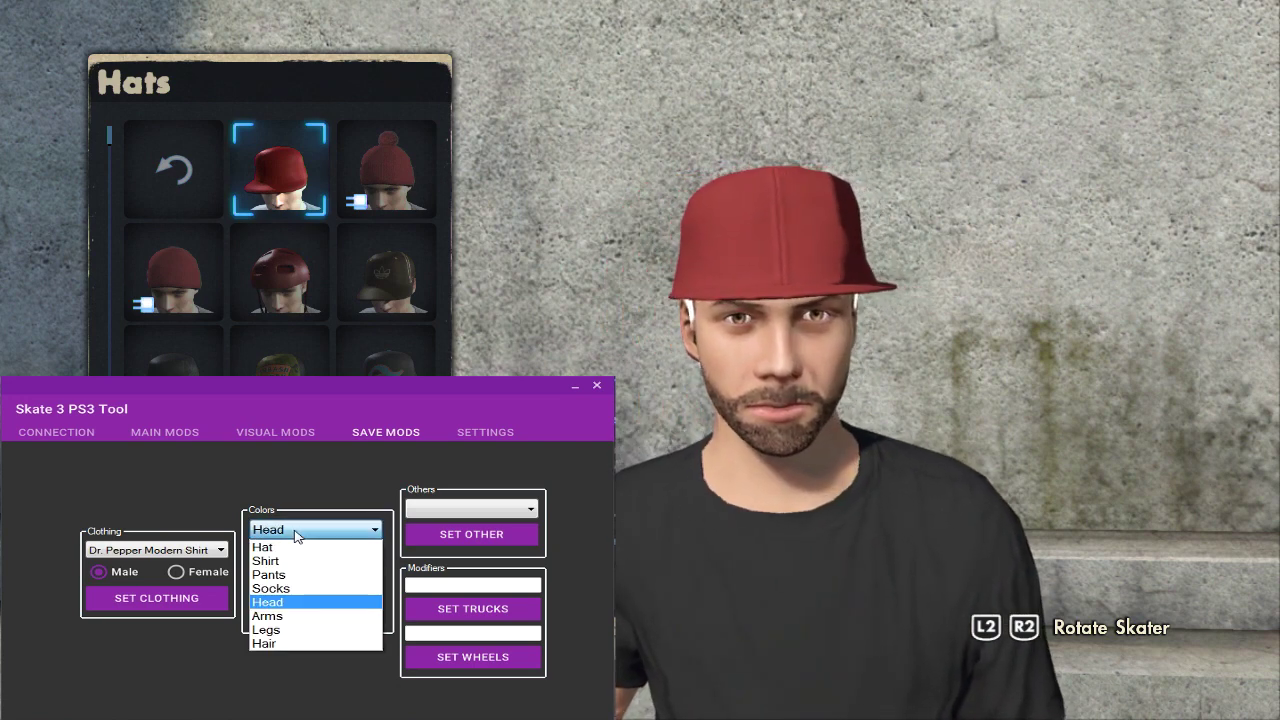
click(285, 617)
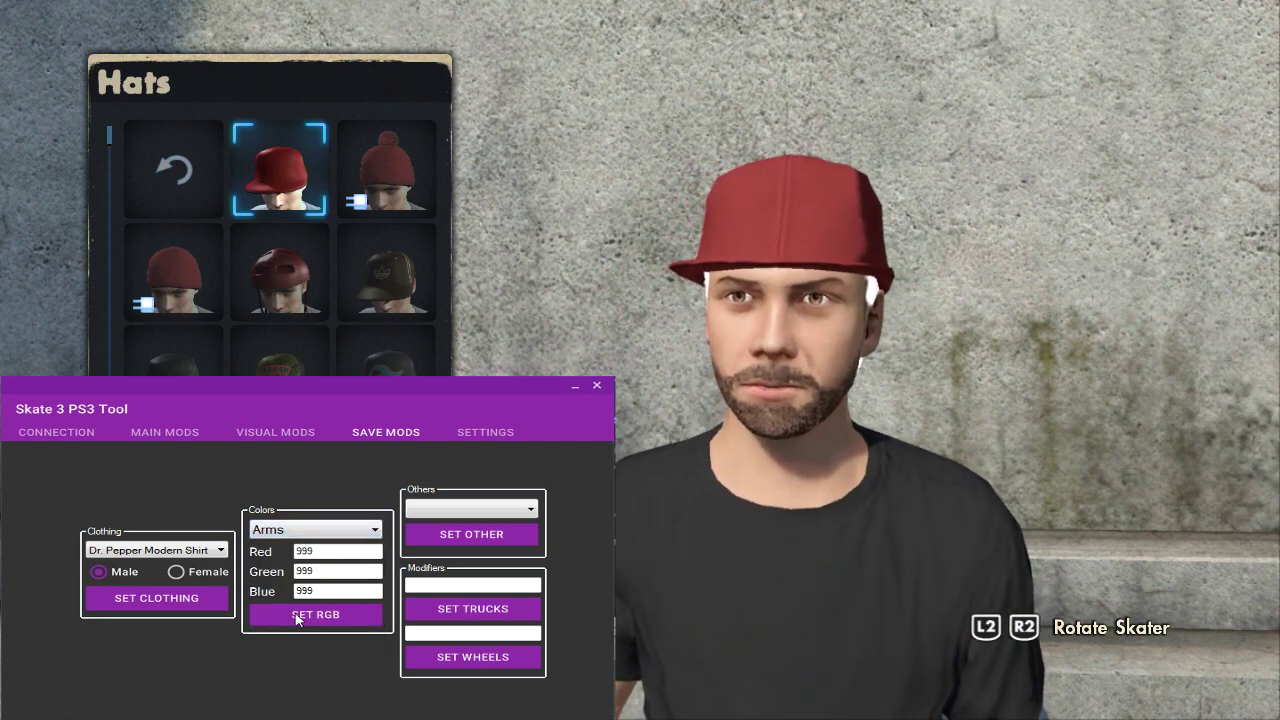
click(296, 531)
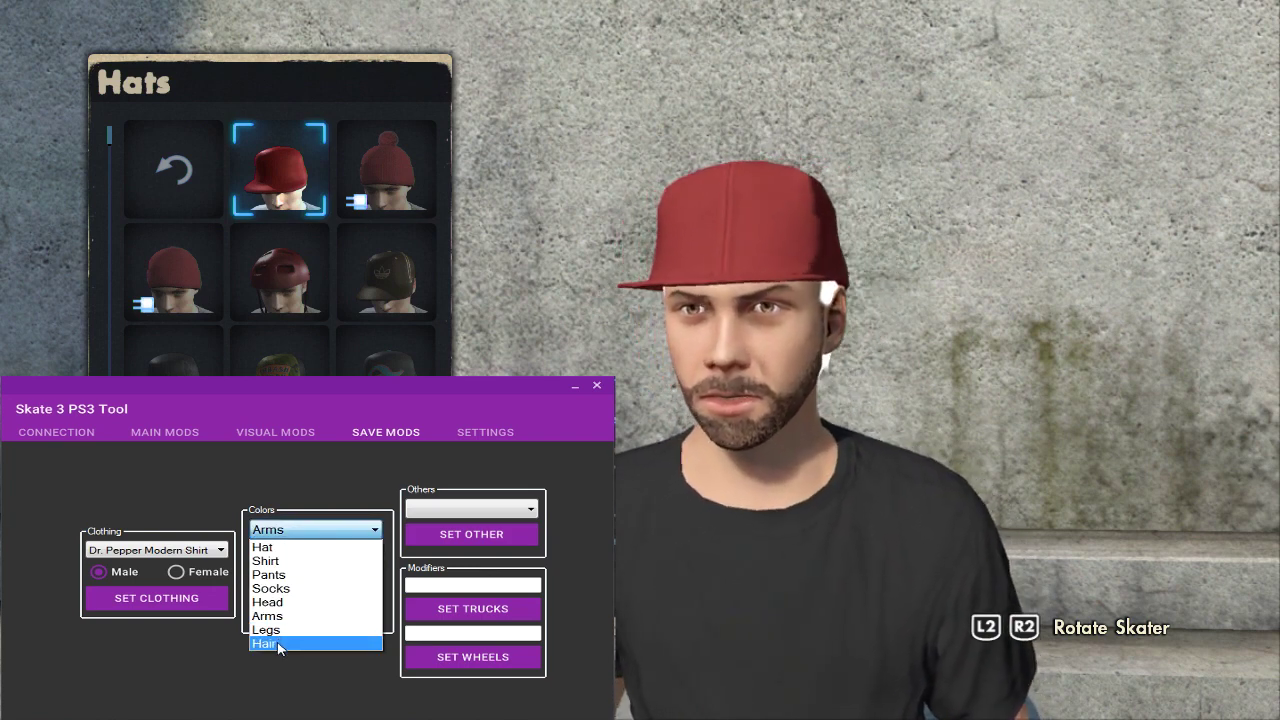
click(267, 680)
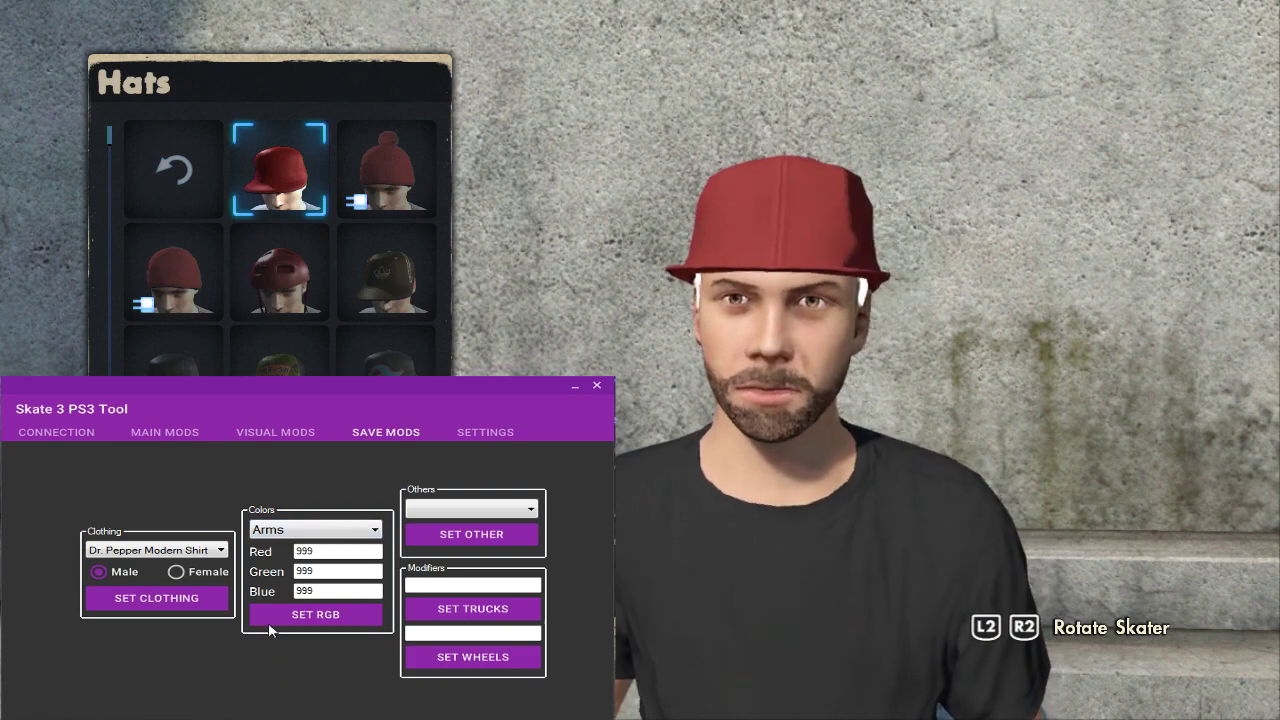
click(271, 614)
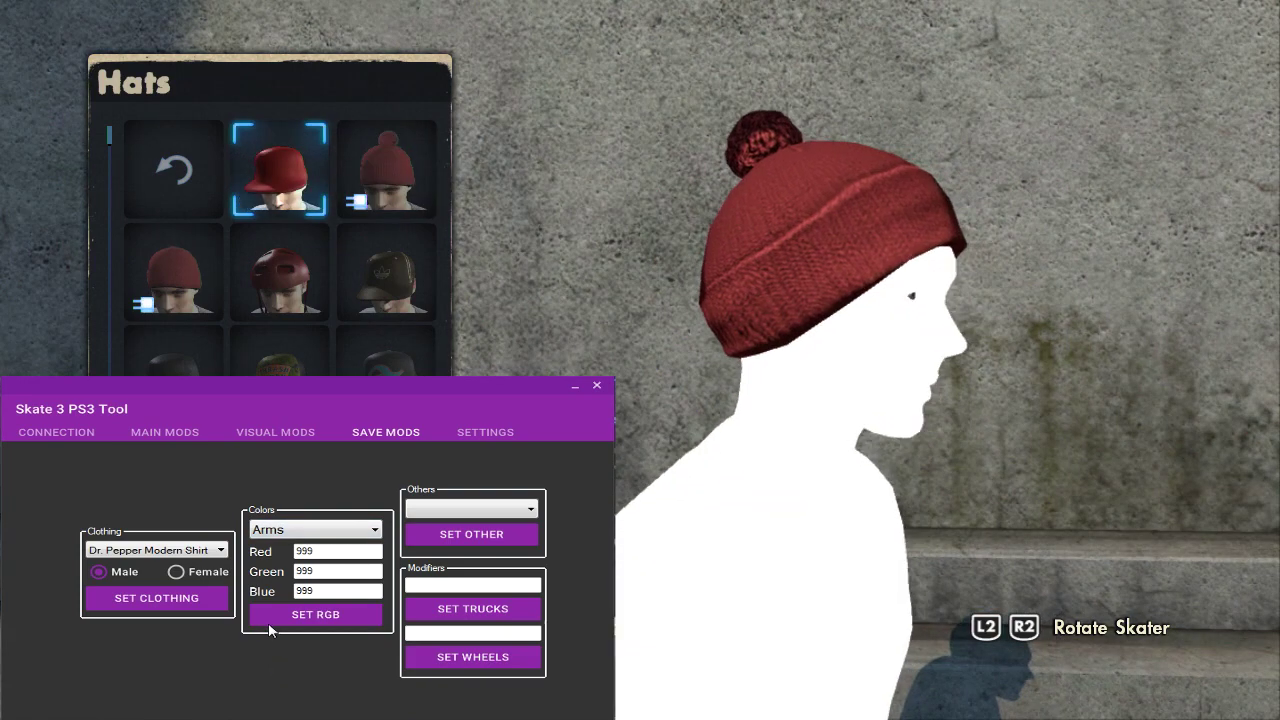
Step: Switch to Hat and apply the same 999 white to the cap
click(311, 531)
click(306, 545)
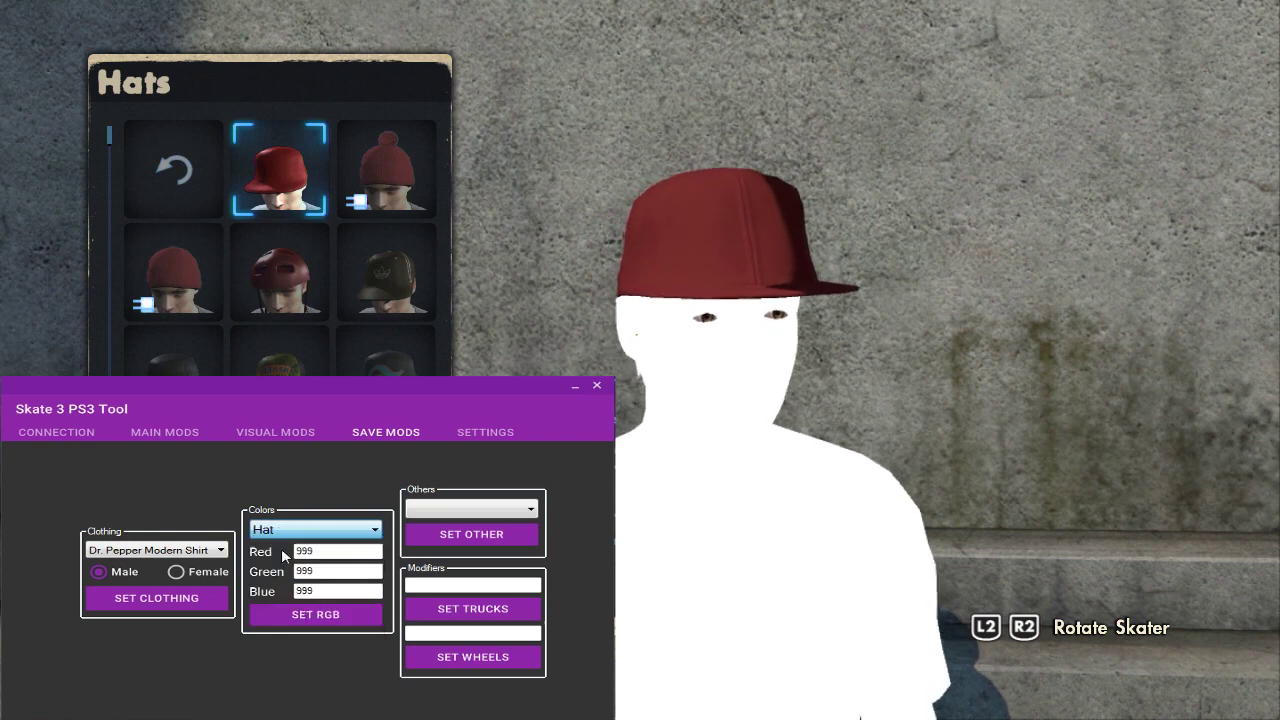
click(293, 615)
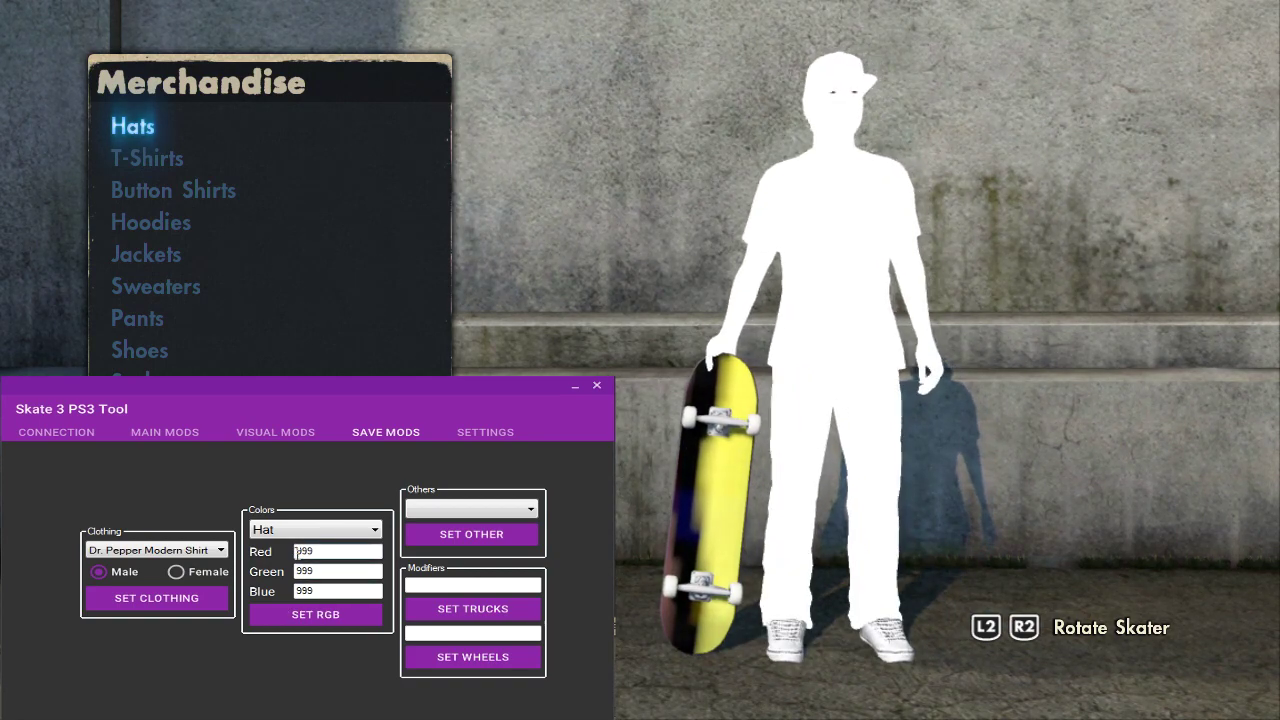
Step: Make the Red and Green values negative for -999 and apply it to the shirt
click(297, 551)
text(-)
click(297, 571)
text(-)
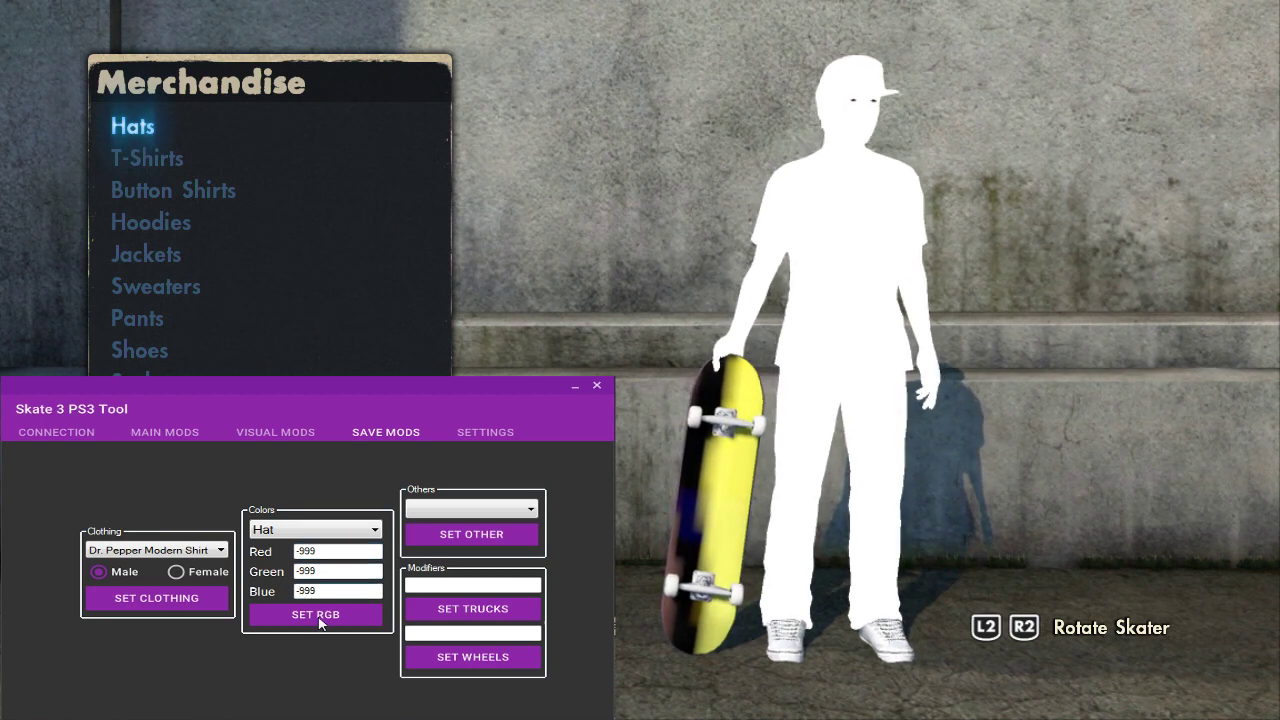
click(310, 535)
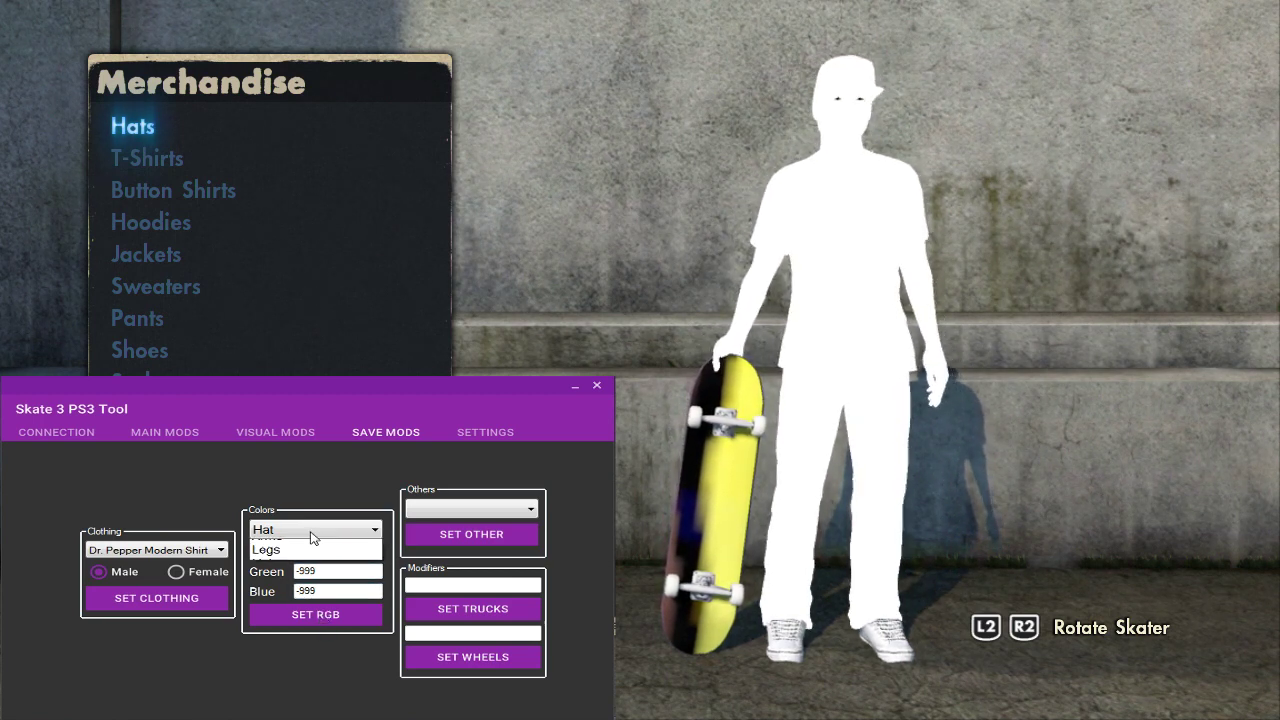
click(300, 557)
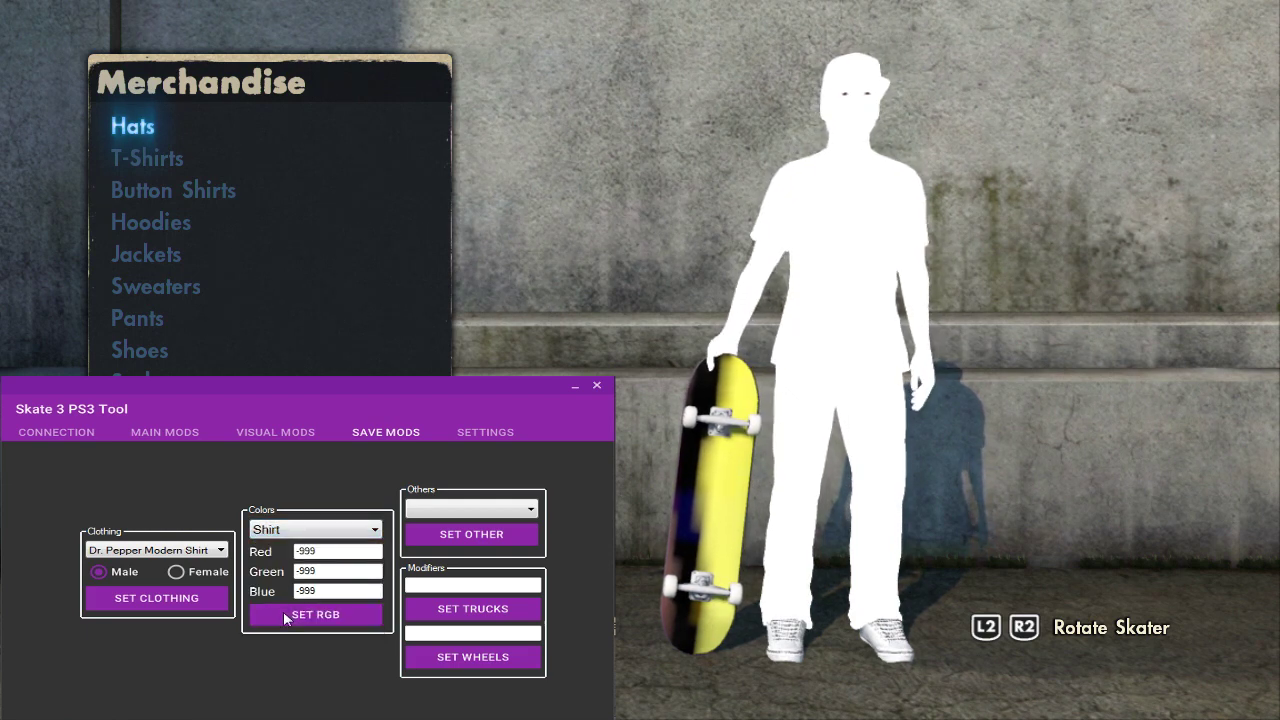
click(285, 615)
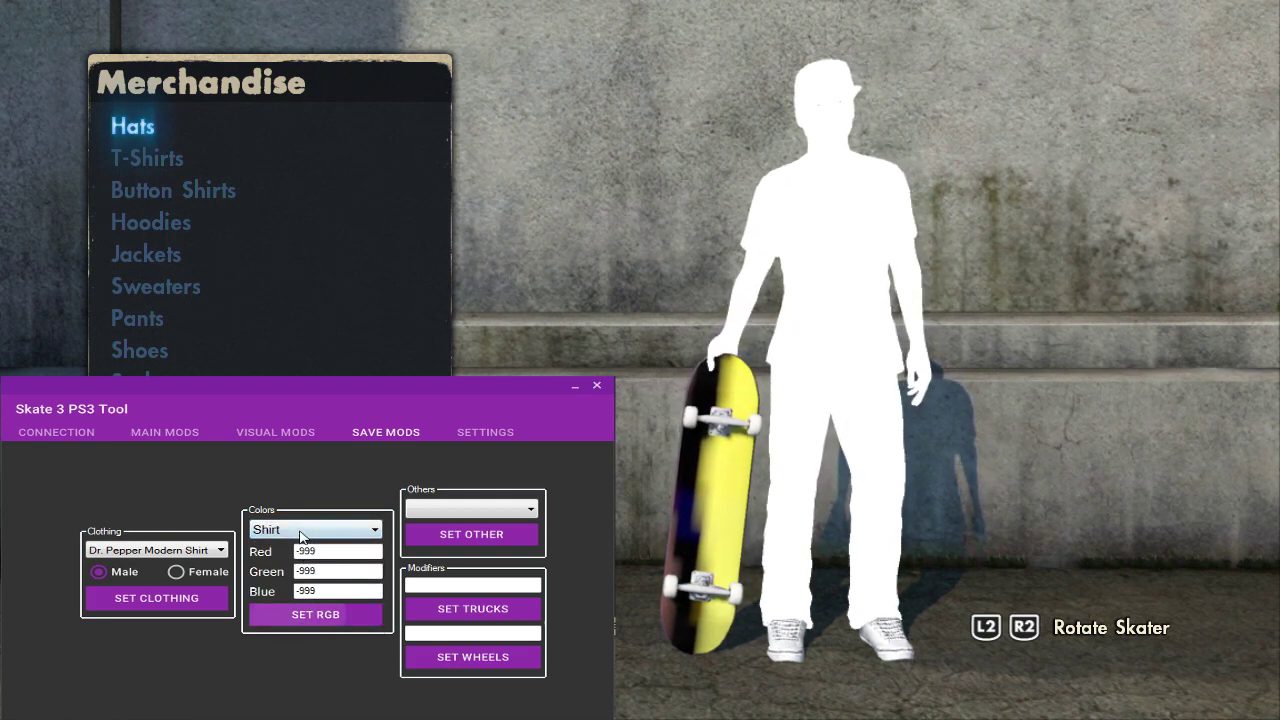
Step: Apply the -999 colour to the pants, head and arms
click(302, 535)
click(271, 577)
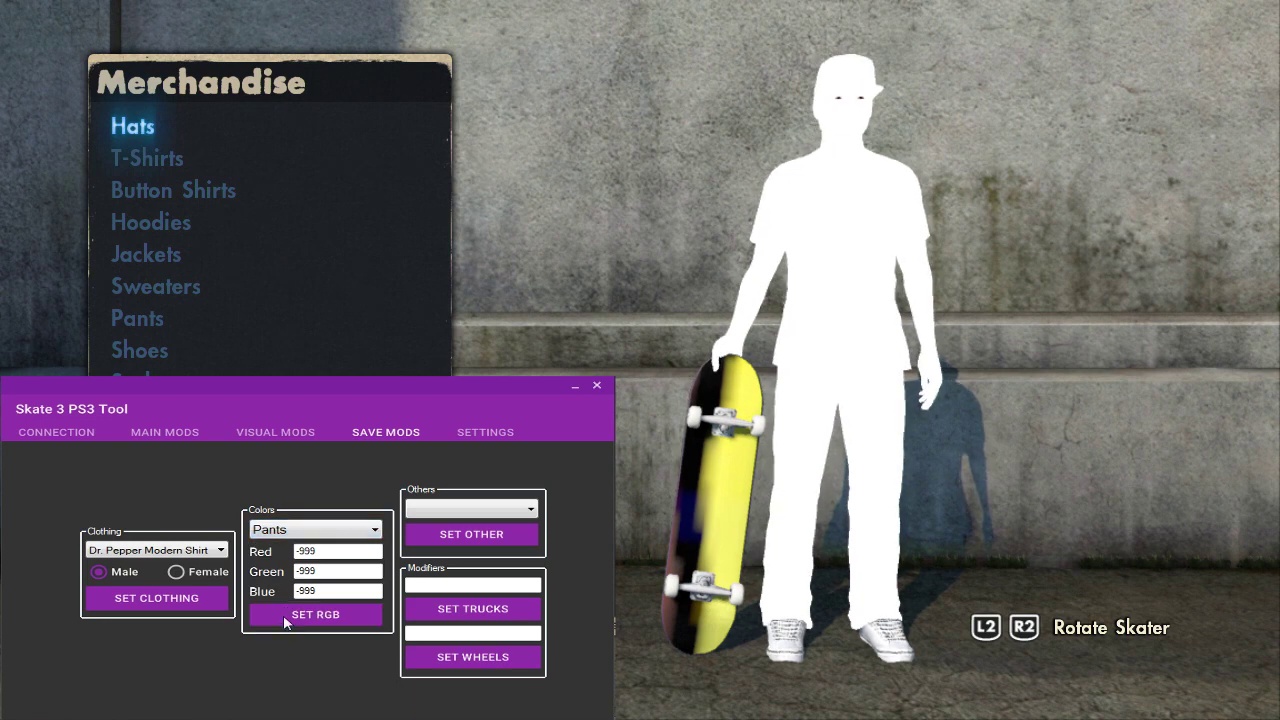
click(288, 531)
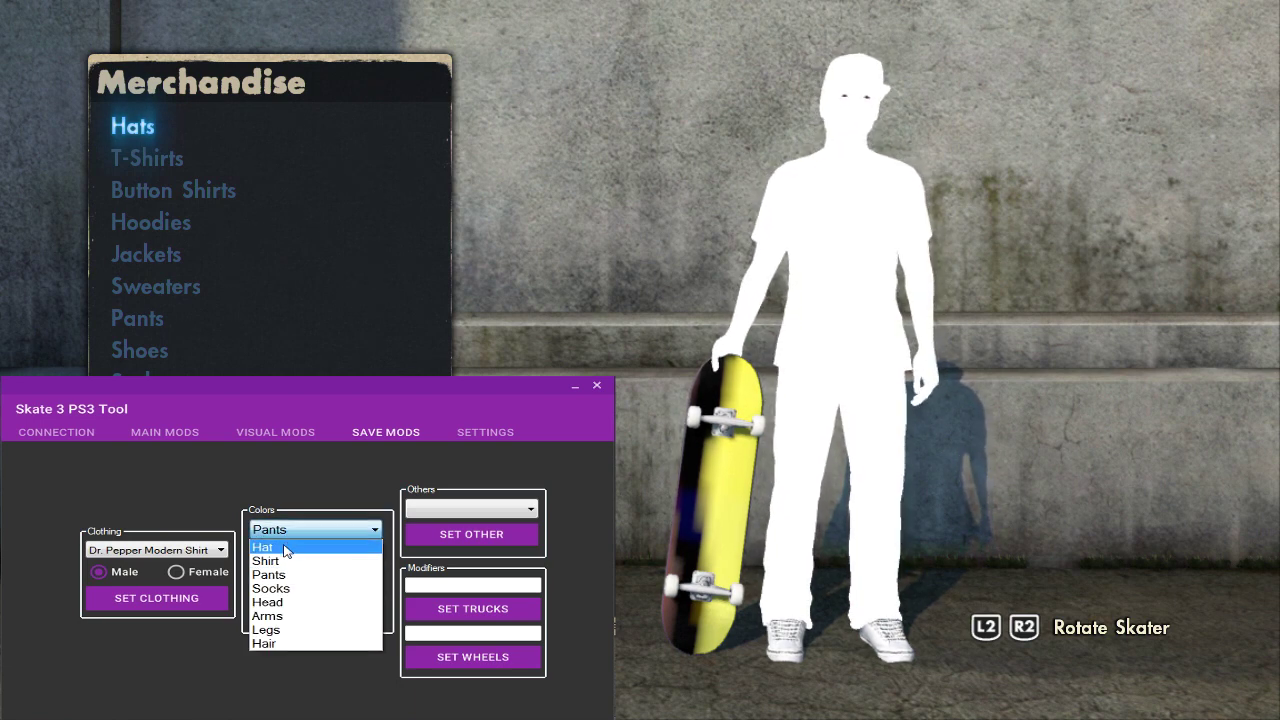
click(279, 604)
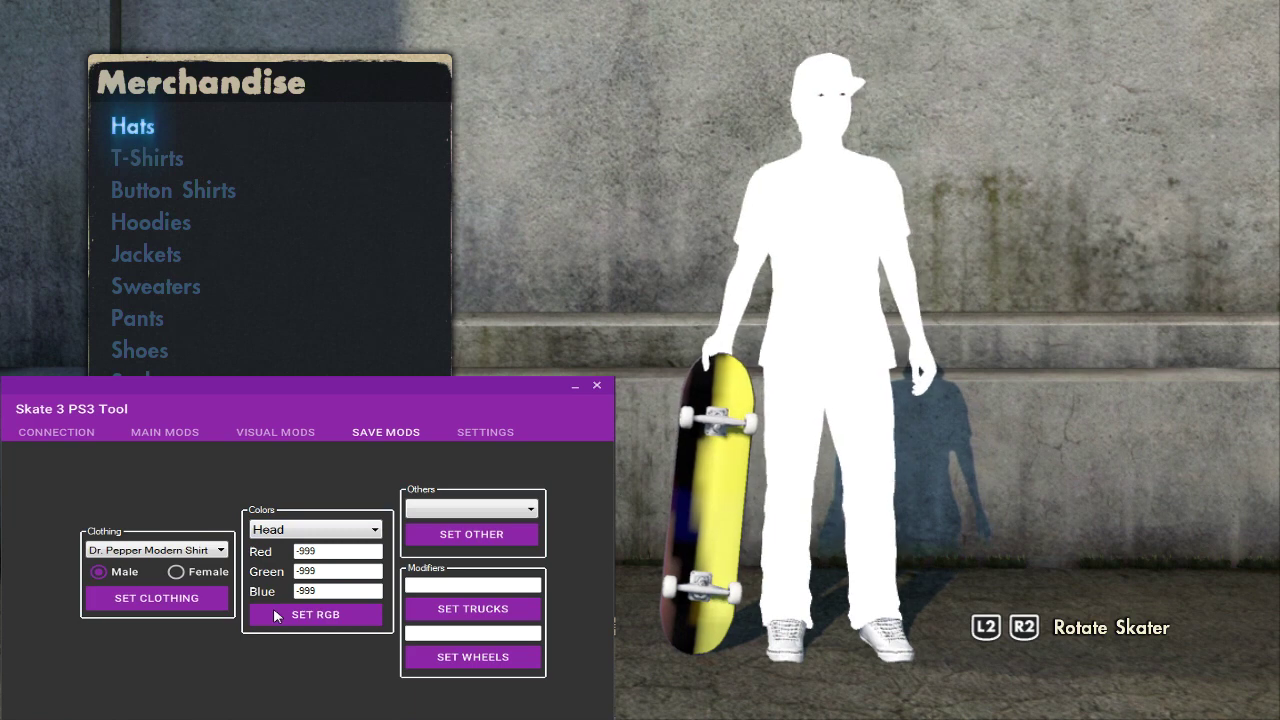
click(284, 534)
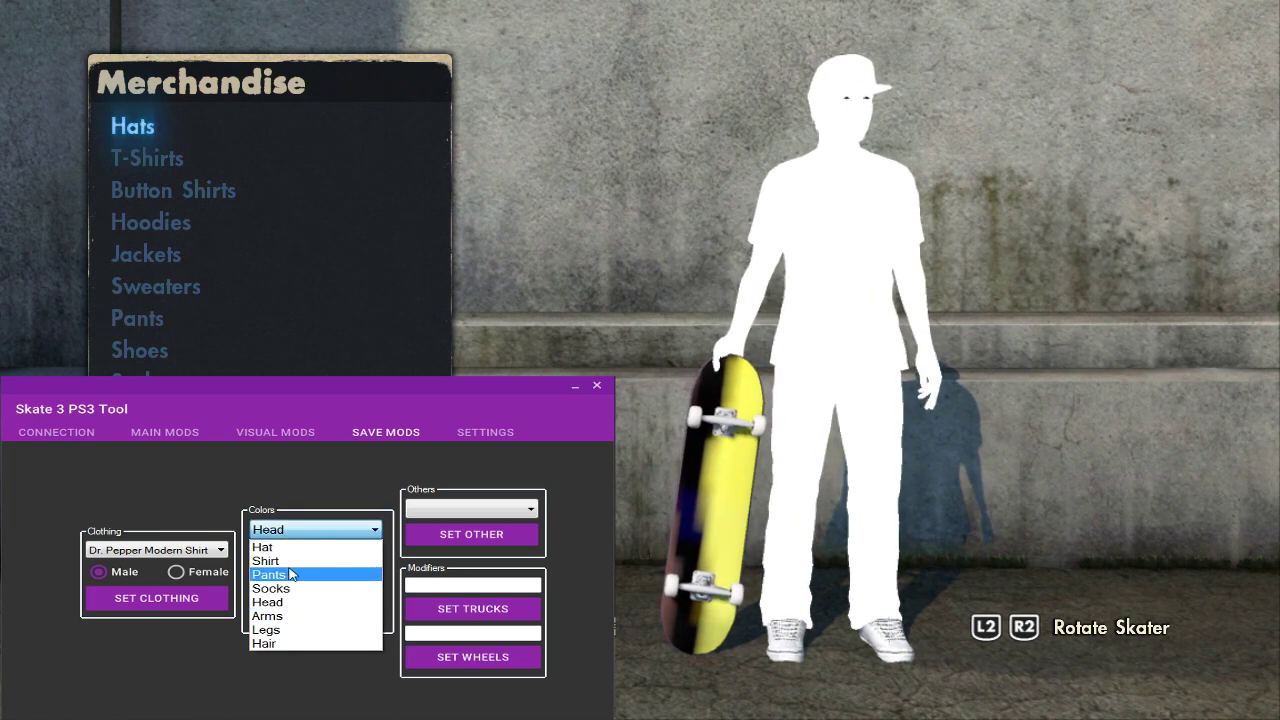
click(275, 615)
click(275, 615)
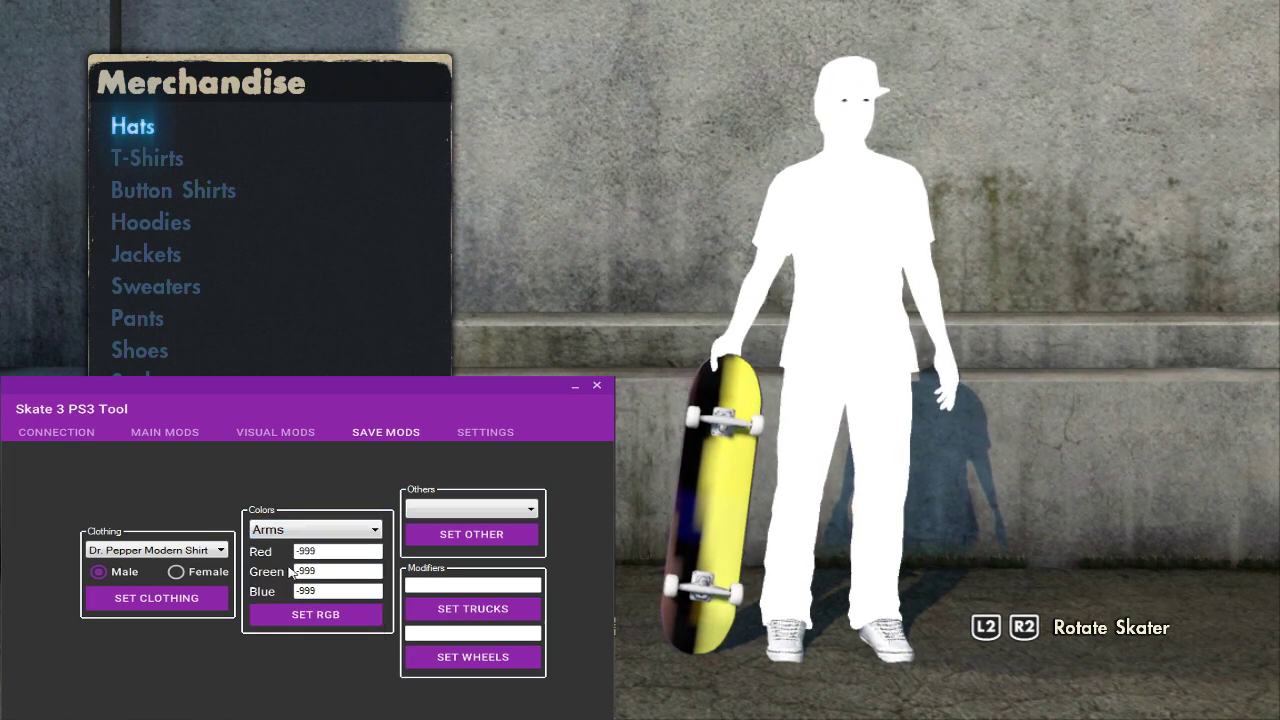
Step: Apply -999 to the legs and then the hair for a black silhouette
click(284, 534)
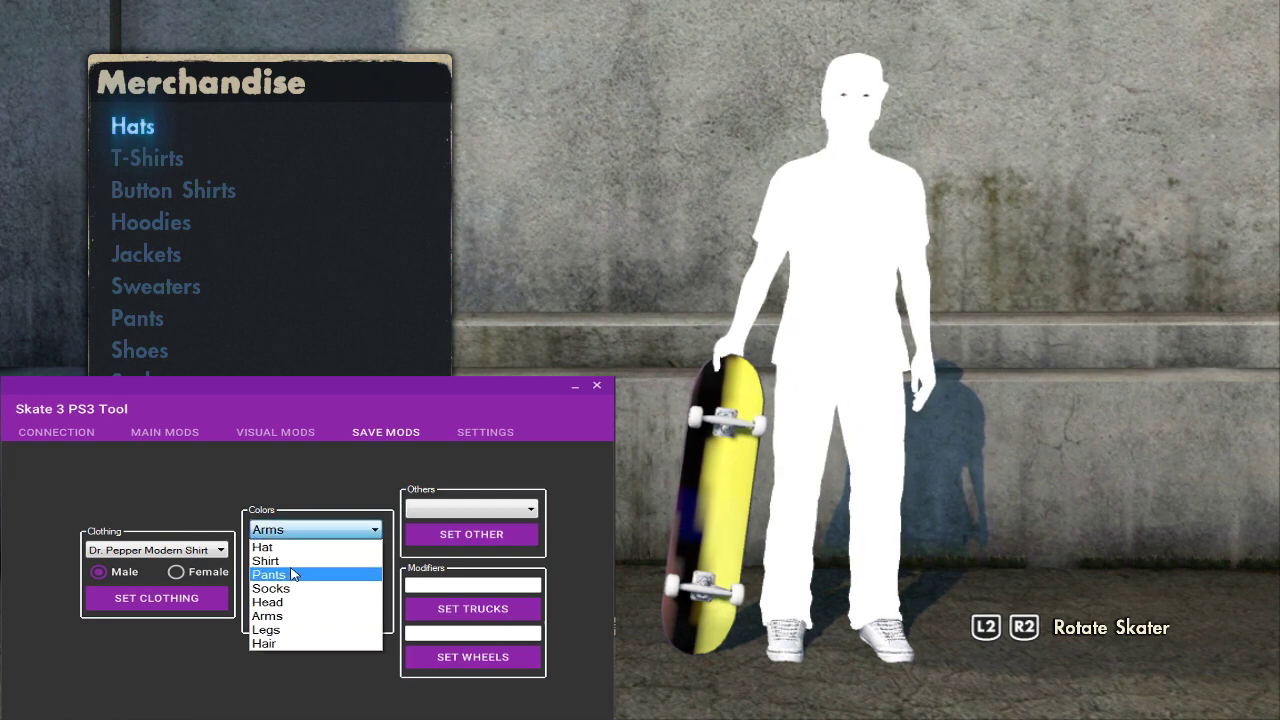
click(274, 634)
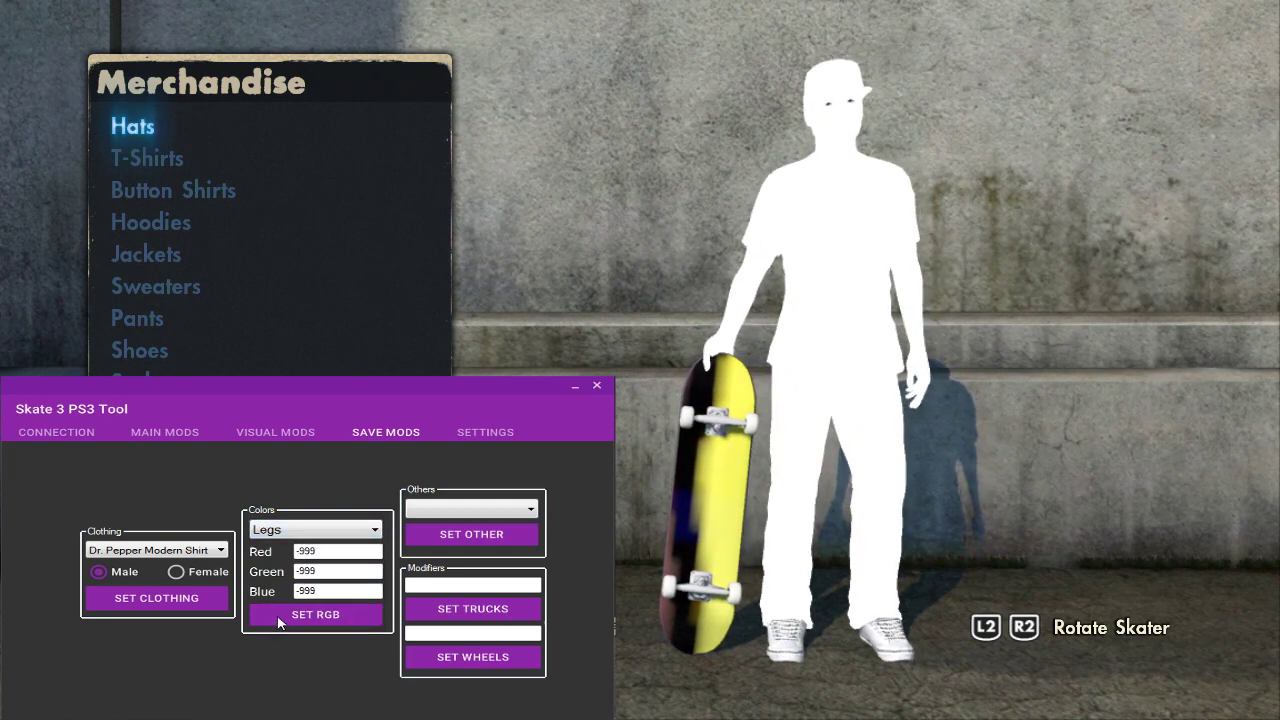
click(290, 537)
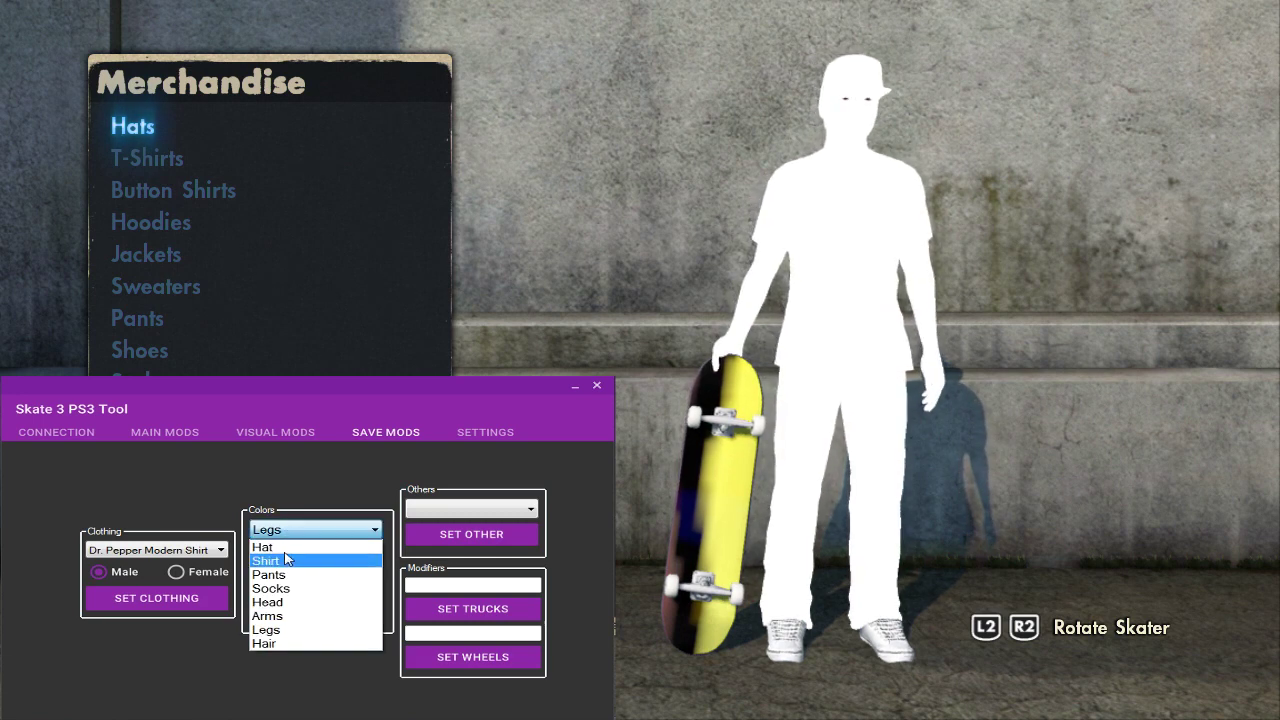
click(277, 645)
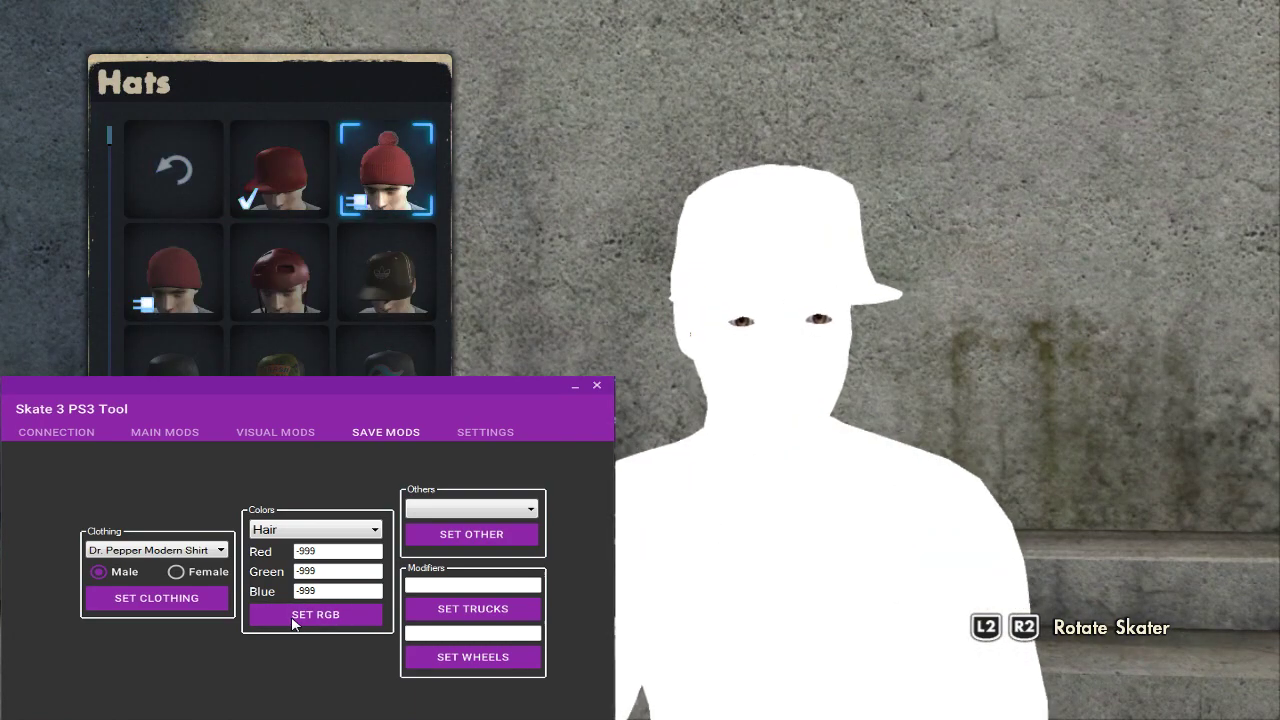
click(293, 622)
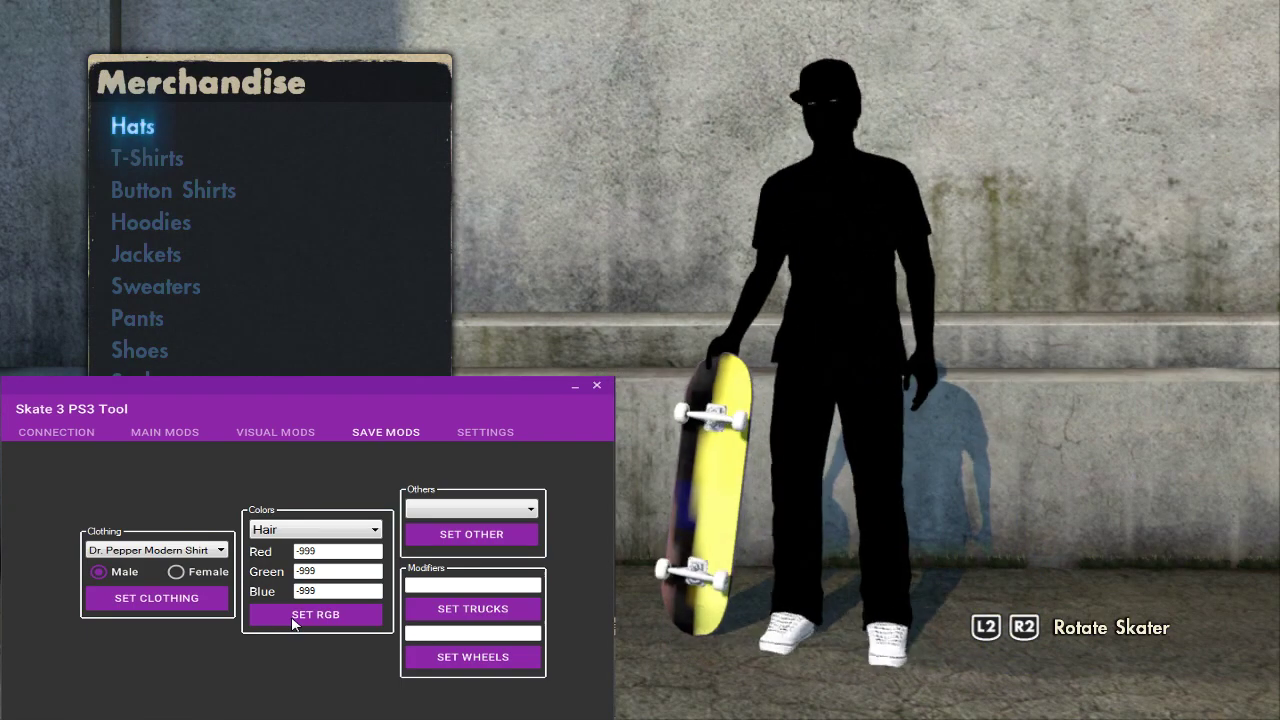
Step: Select Hat in the Colors list, keeping -999 in all channels
click(306, 536)
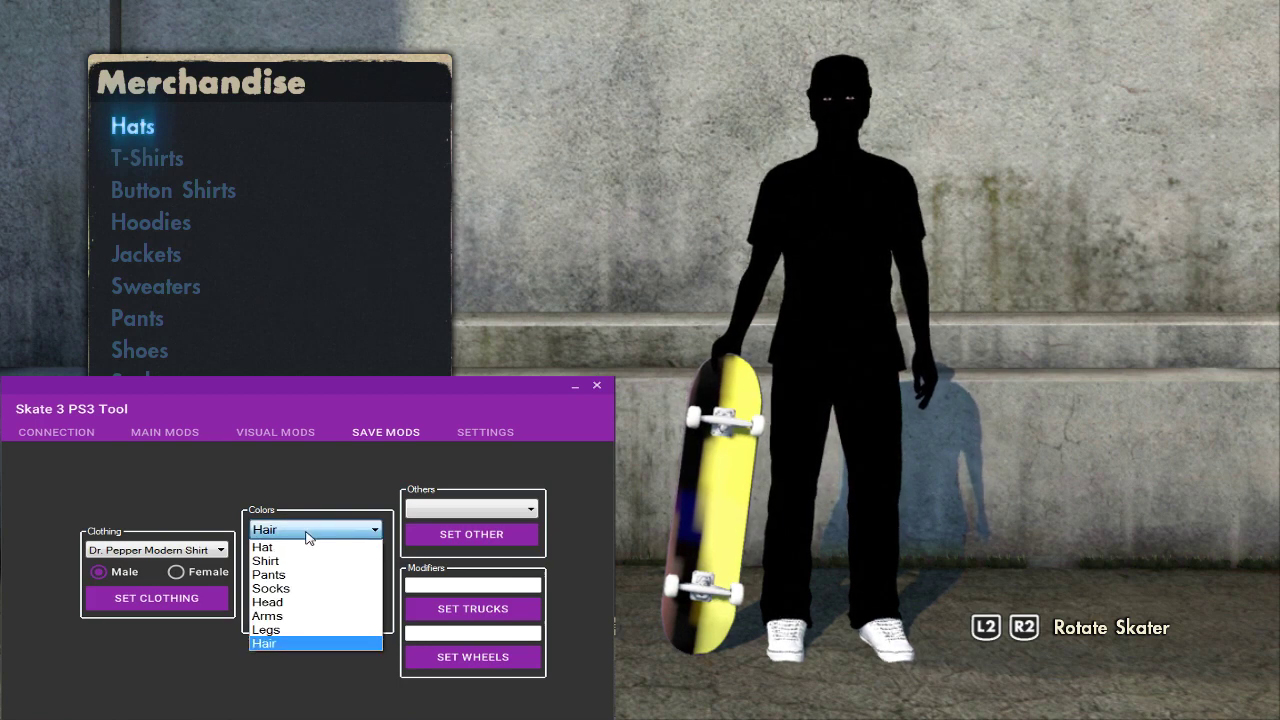
click(279, 555)
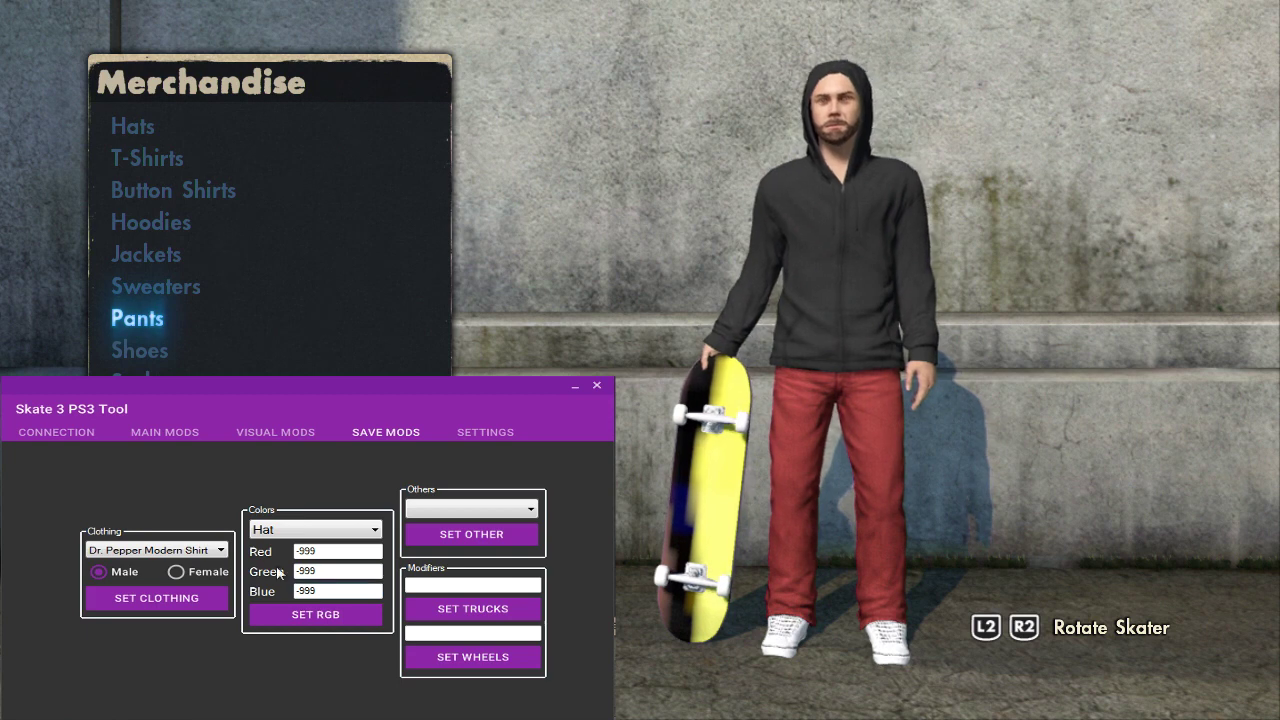
Step: Enter Red 0, Green 430000, Blue 430000 and apply these values to Pants
click(318, 530)
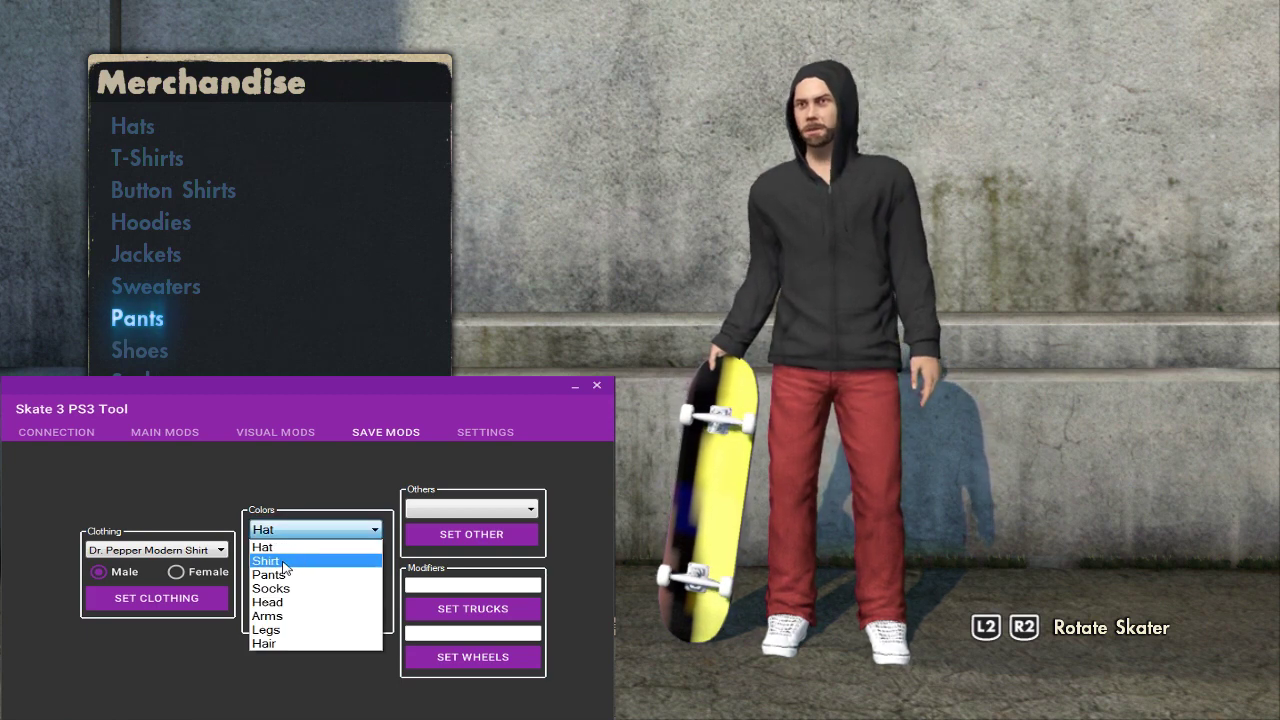
click(323, 558)
double_click(328, 552)
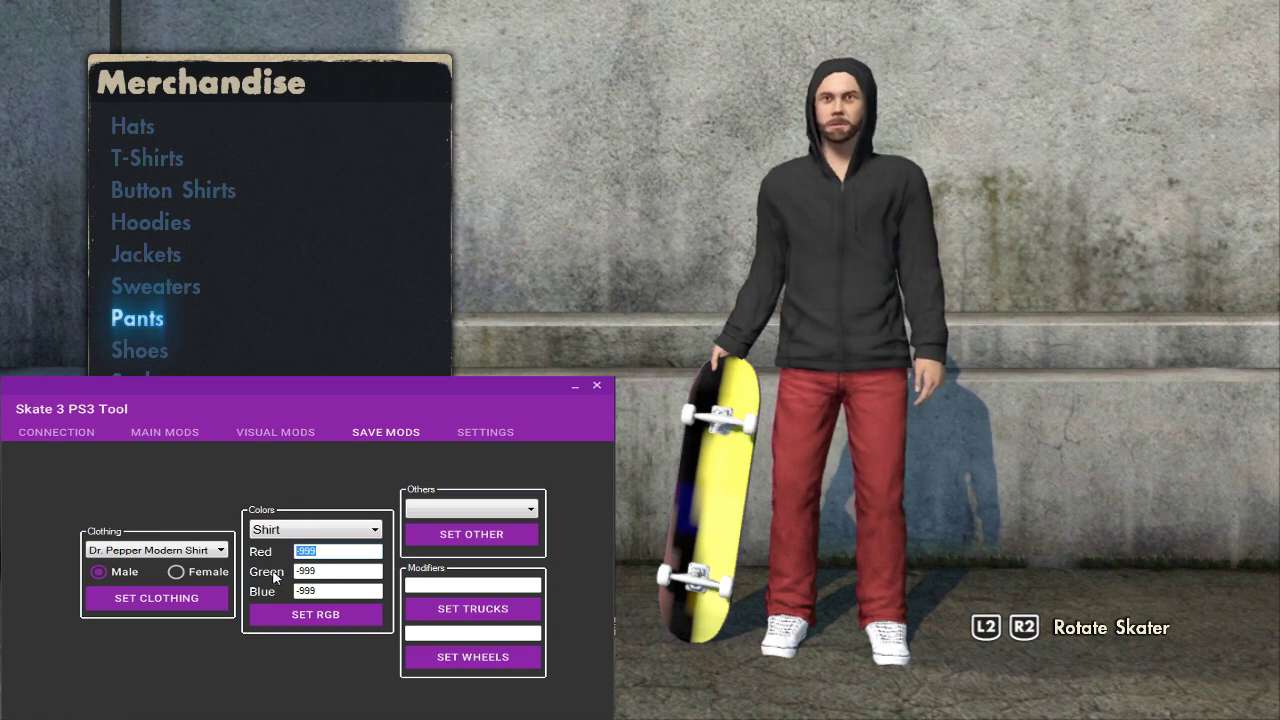
text(0)
double_click(325, 569)
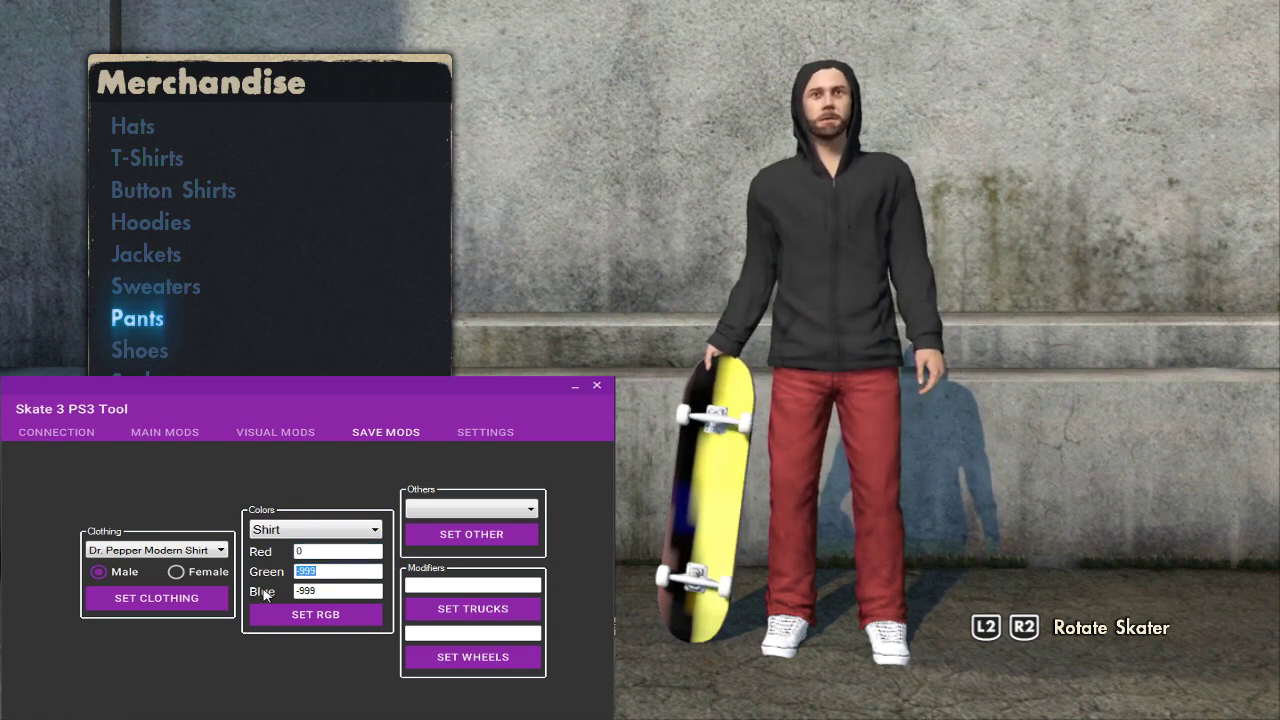
text(43)
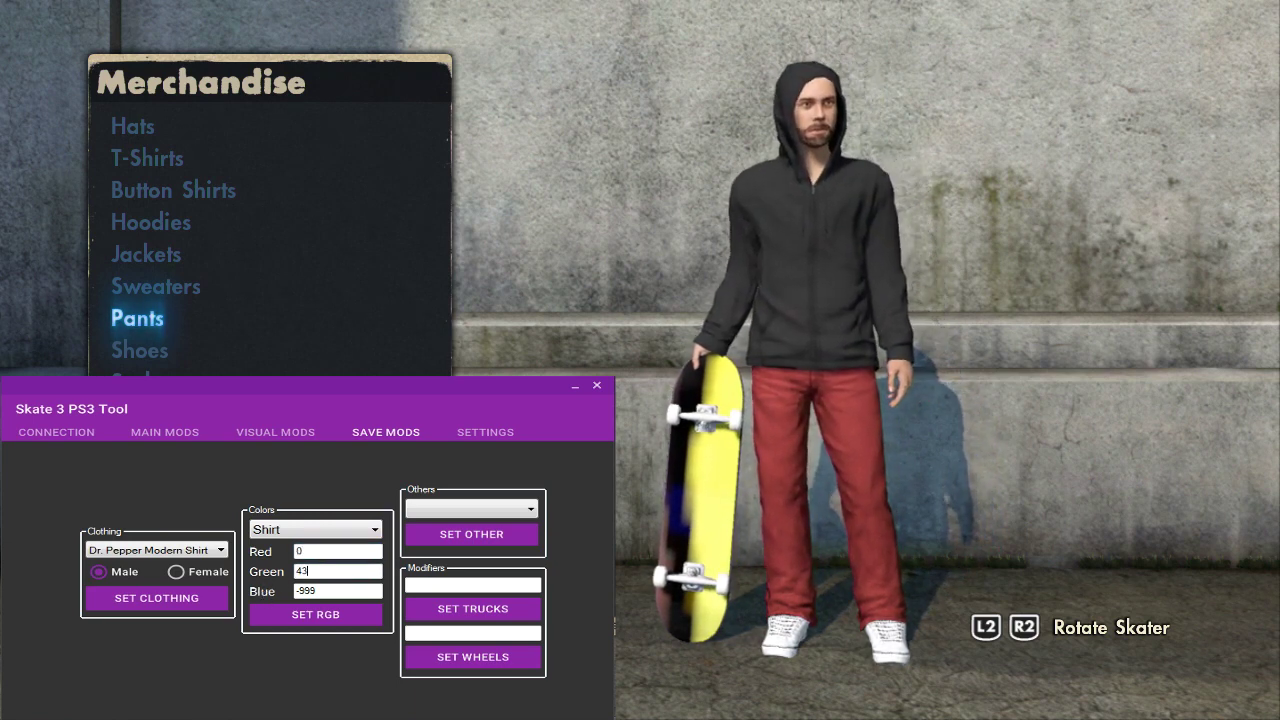
text(0000)
key(Tab)
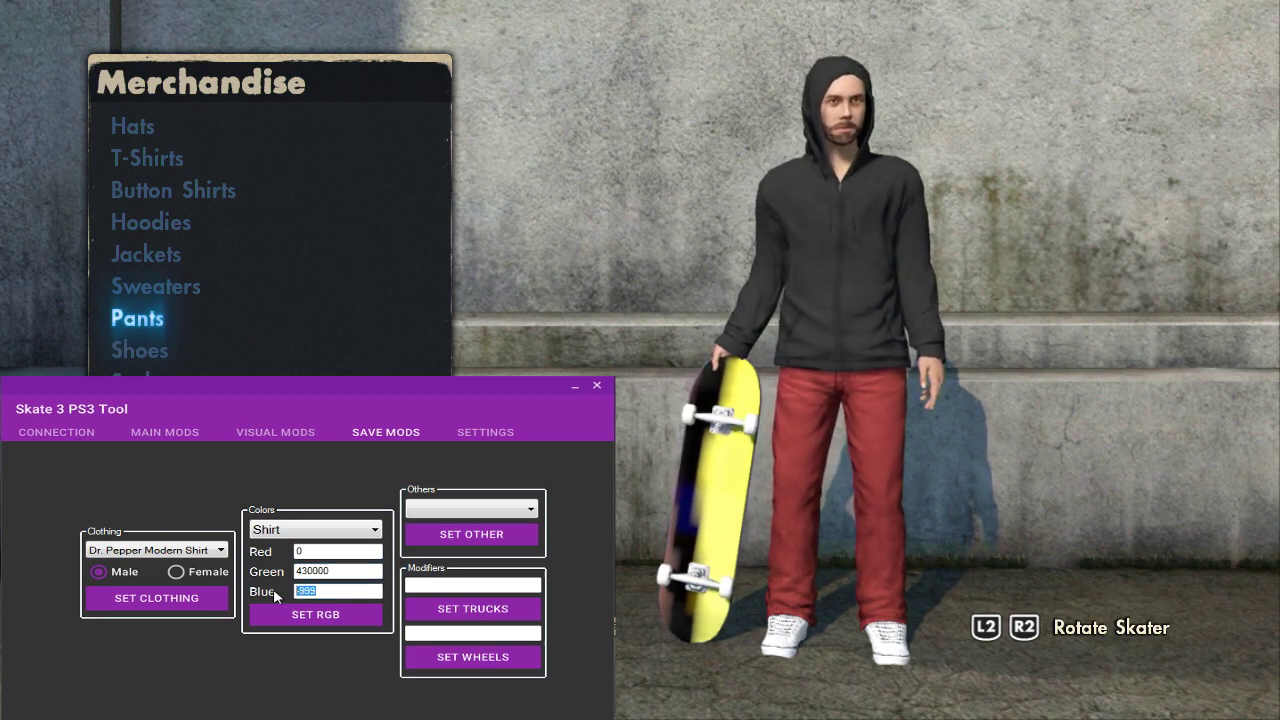
text(43000)
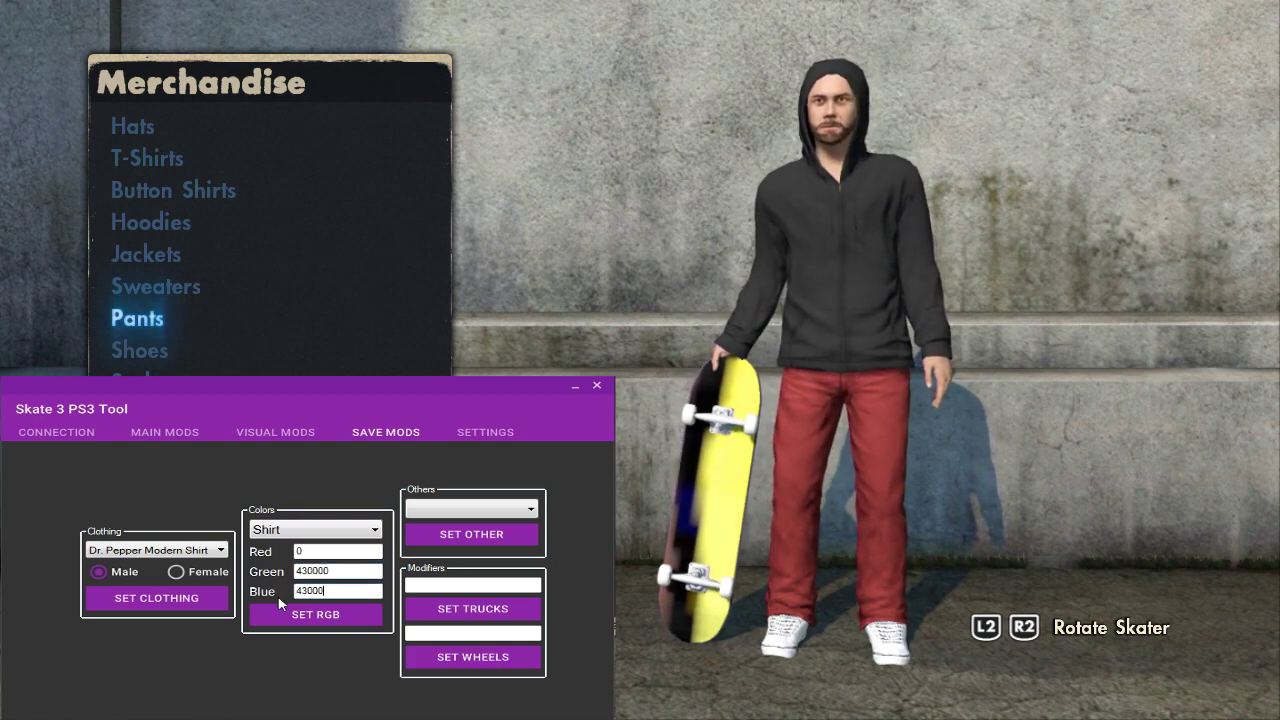
text(0)
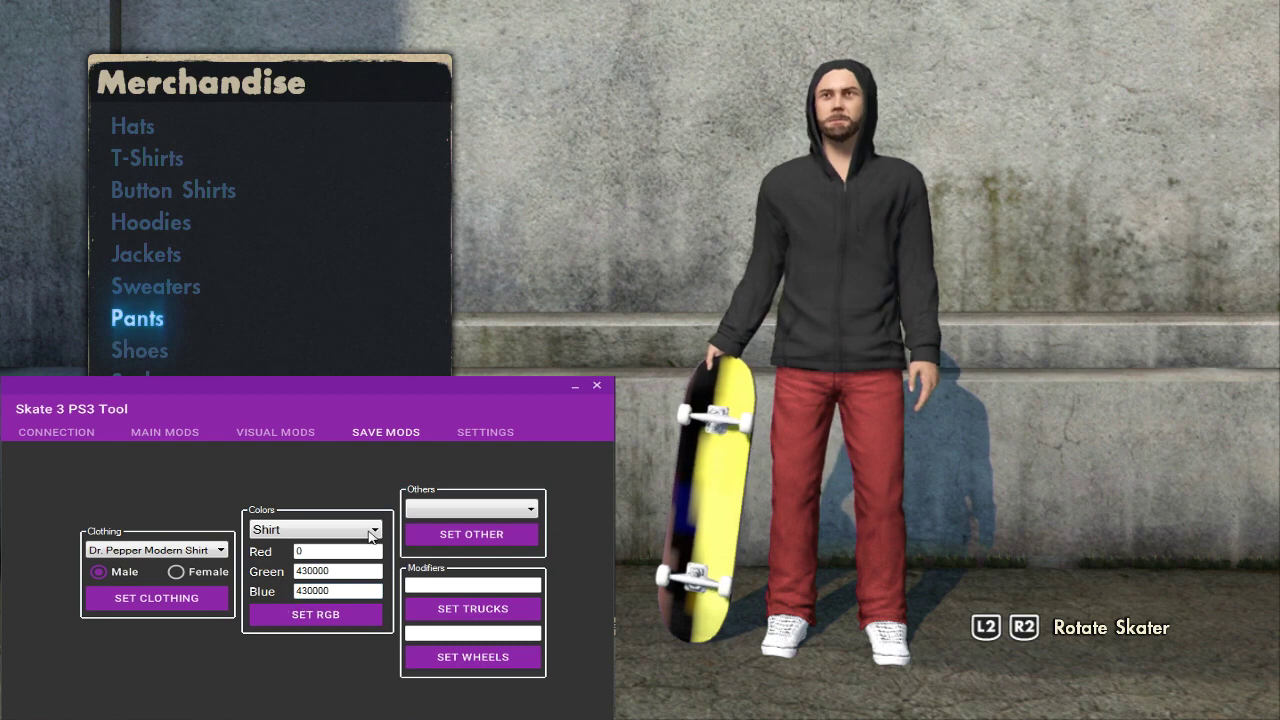
click(330, 530)
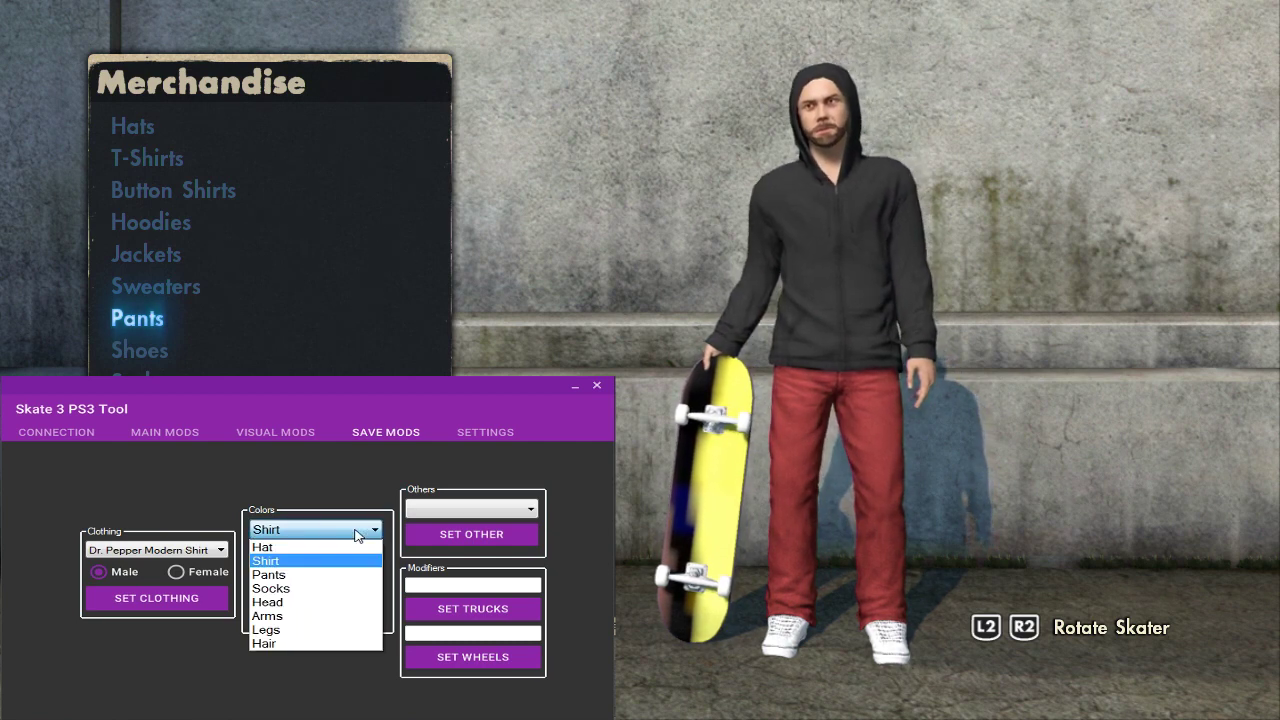
click(287, 575)
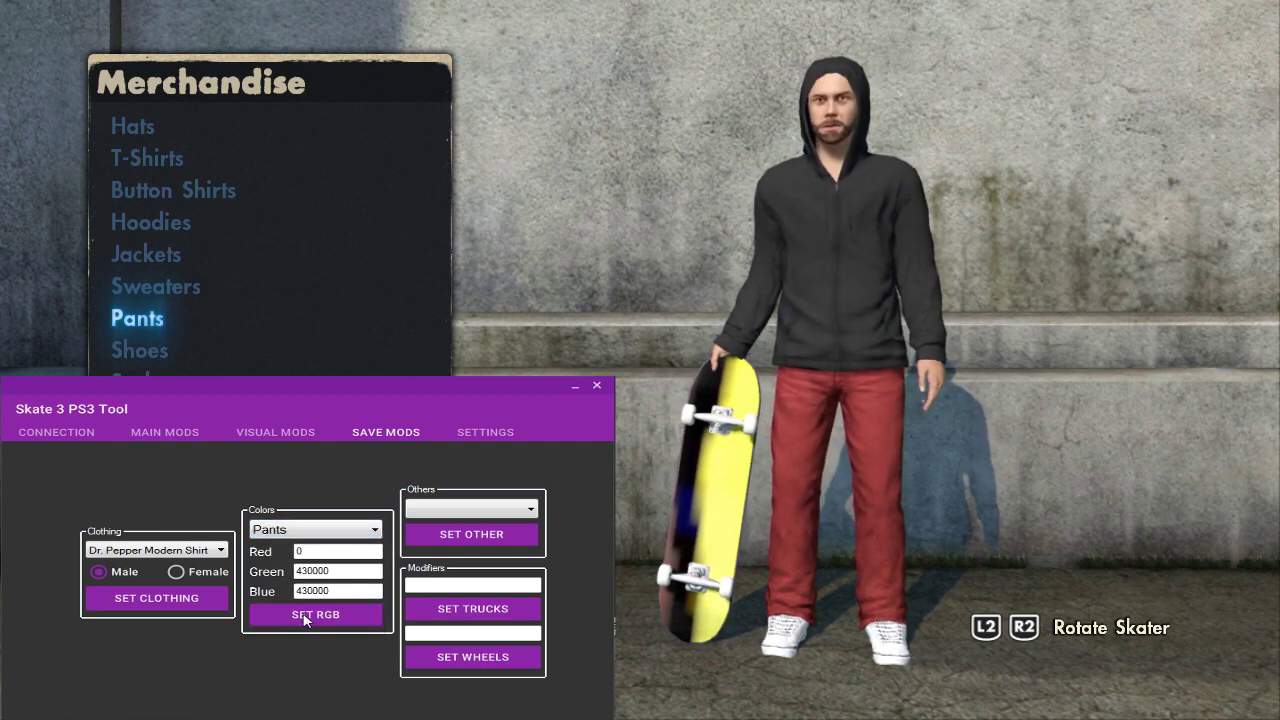
click(305, 620)
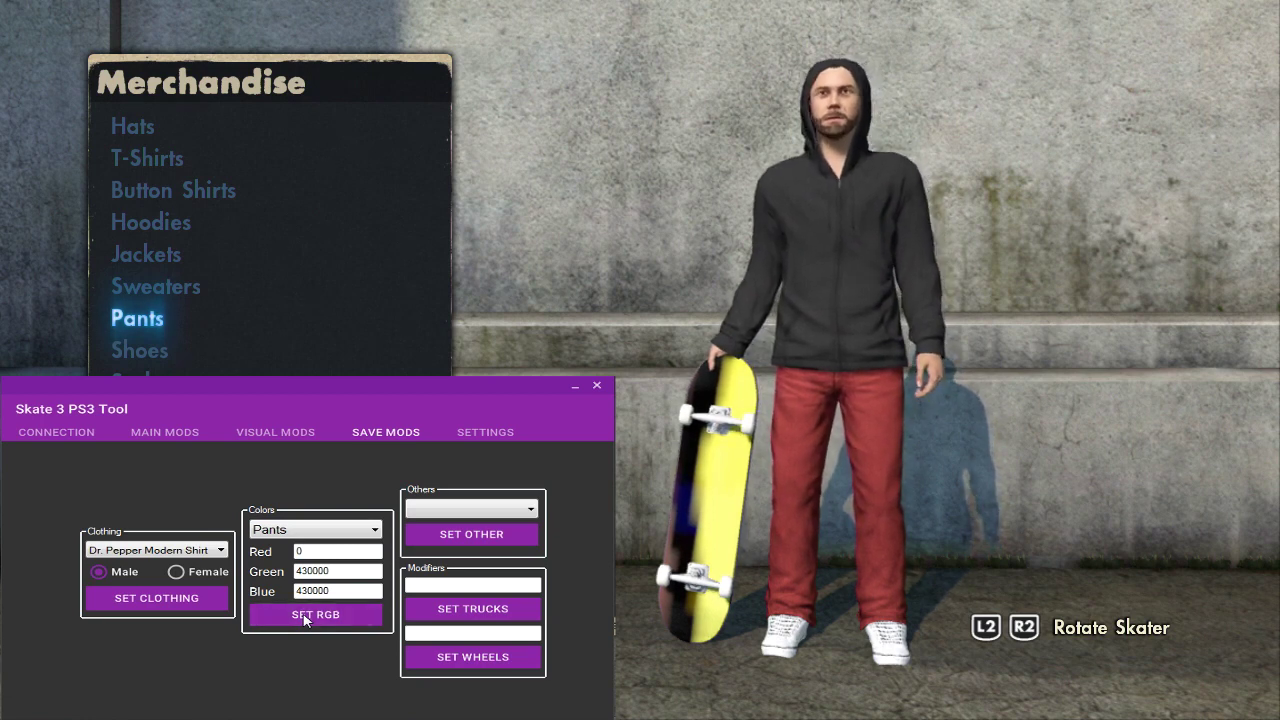
Step: Browse the T-Shirts grid in the game's Merchandise menu and back out unchanged
key(Up)
key(Up)
key(Up)
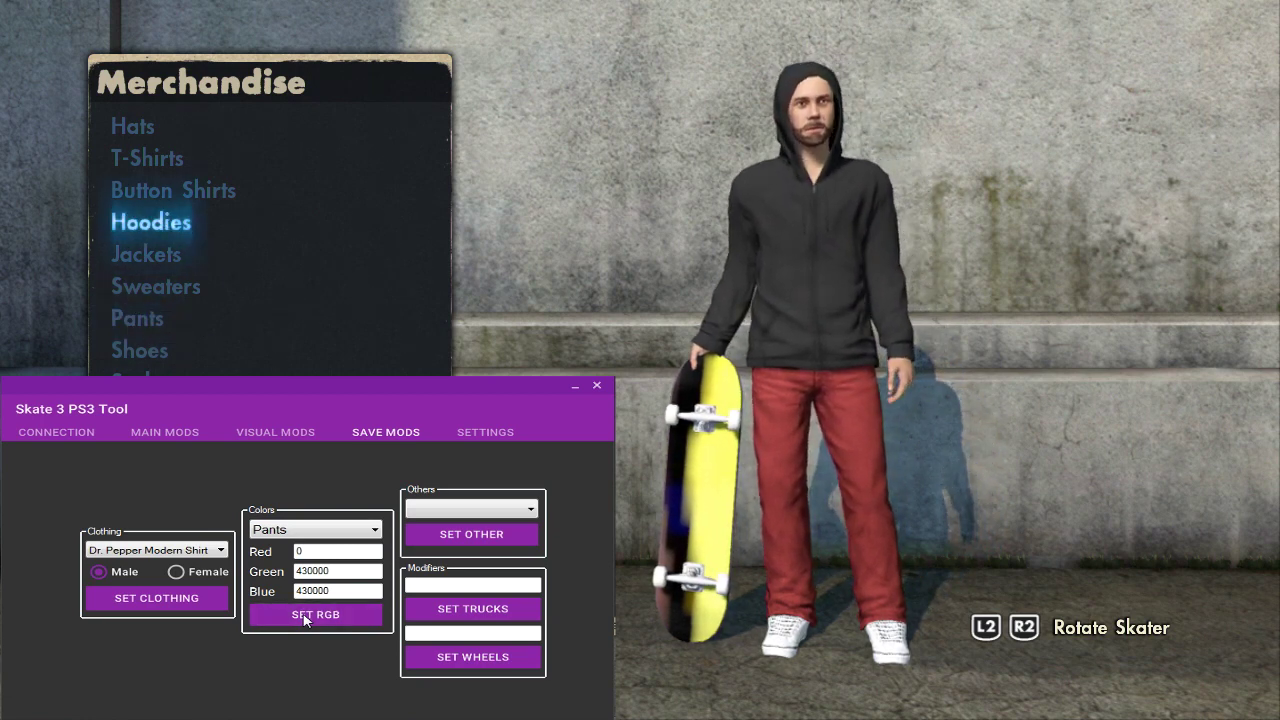
key(Return)
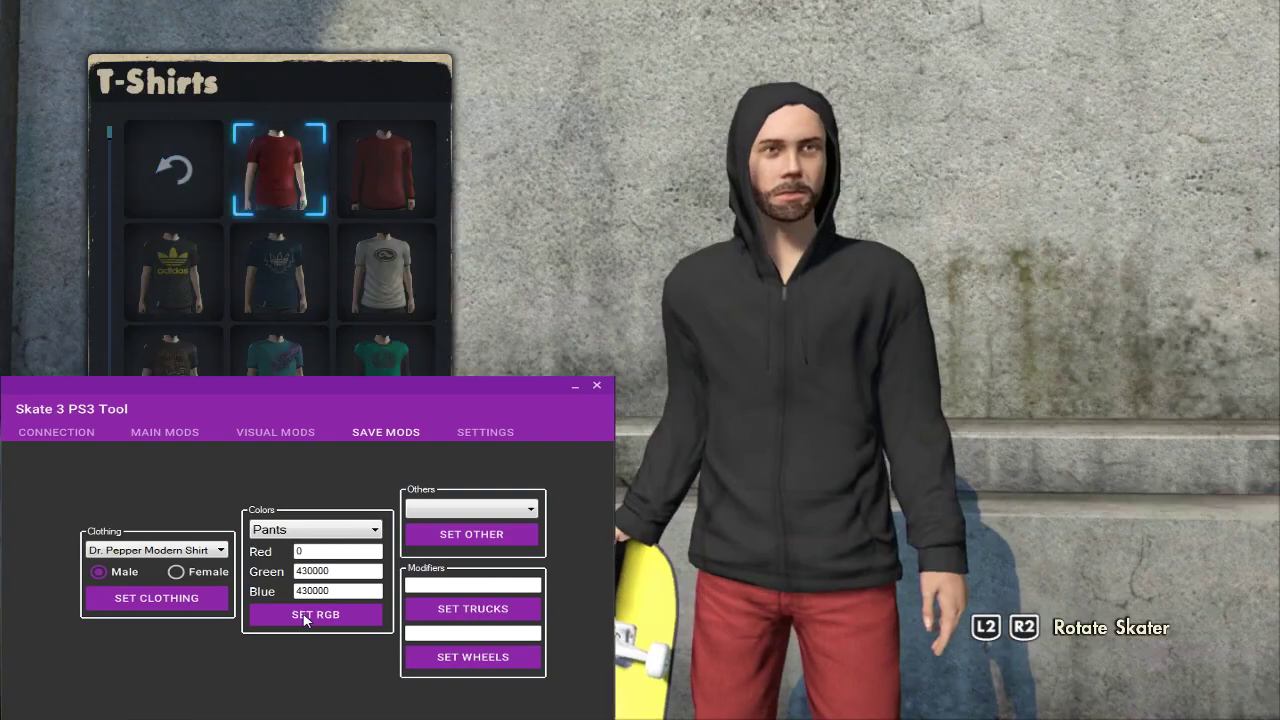
key(Right)
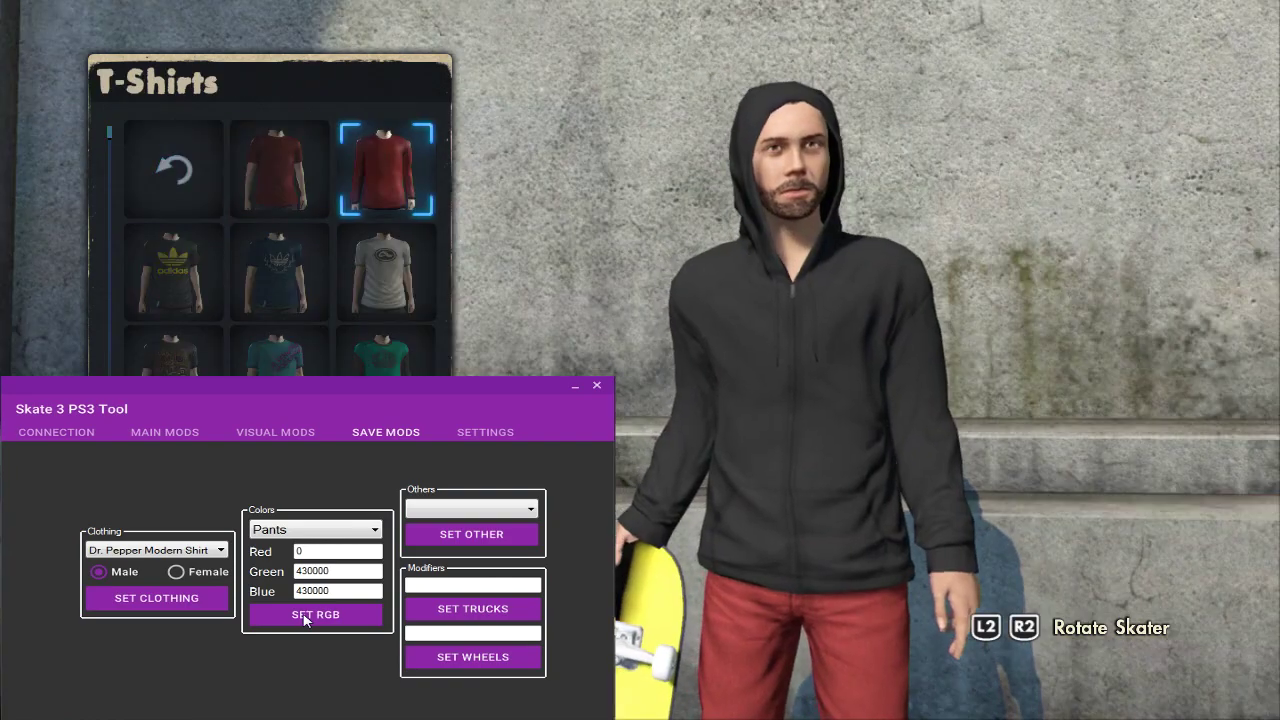
key(Left)
key(Left)
key(Escape)
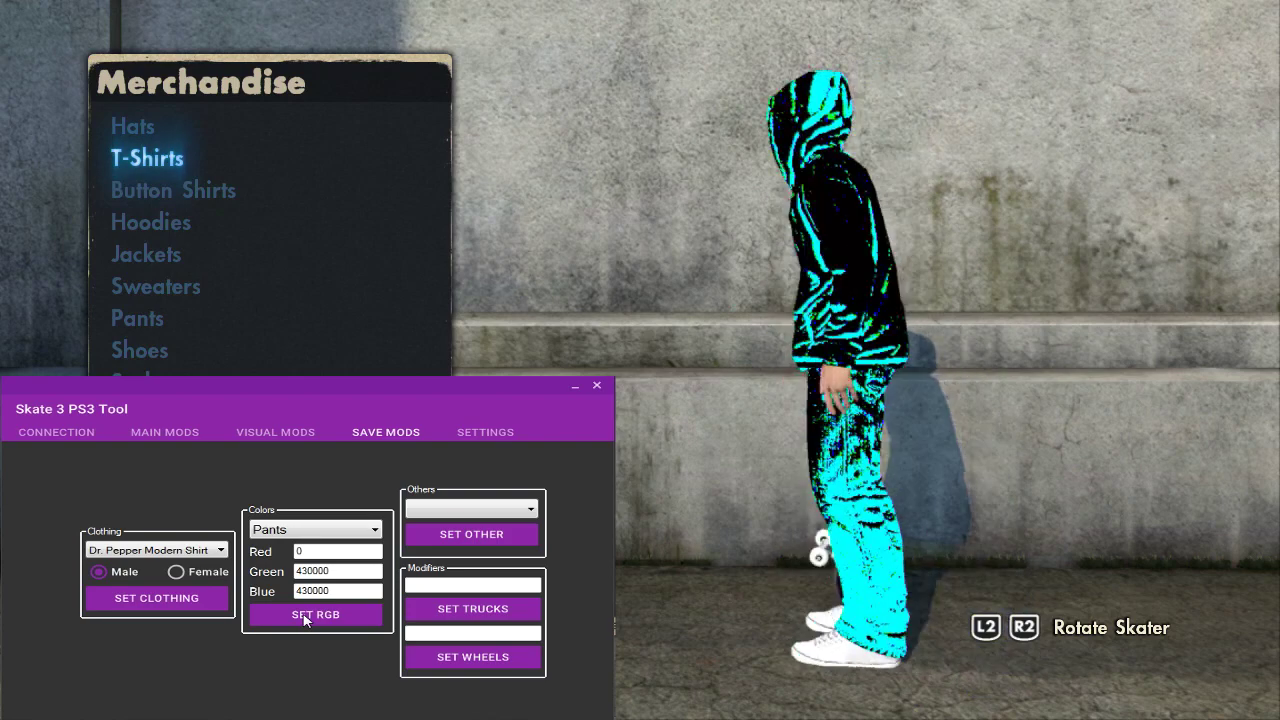
Step: Look through Sweaters and the Jackets grid, then return to the categories
key(Down)
key(Down)
key(Down)
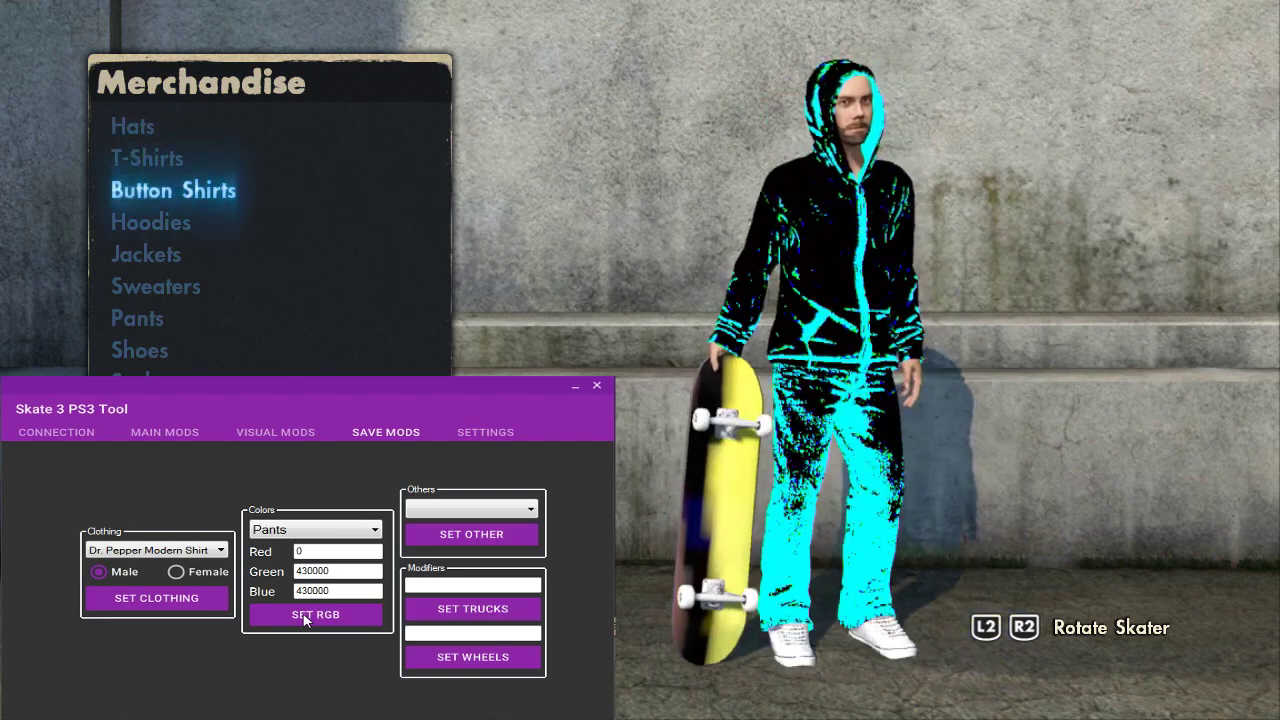
key(Down)
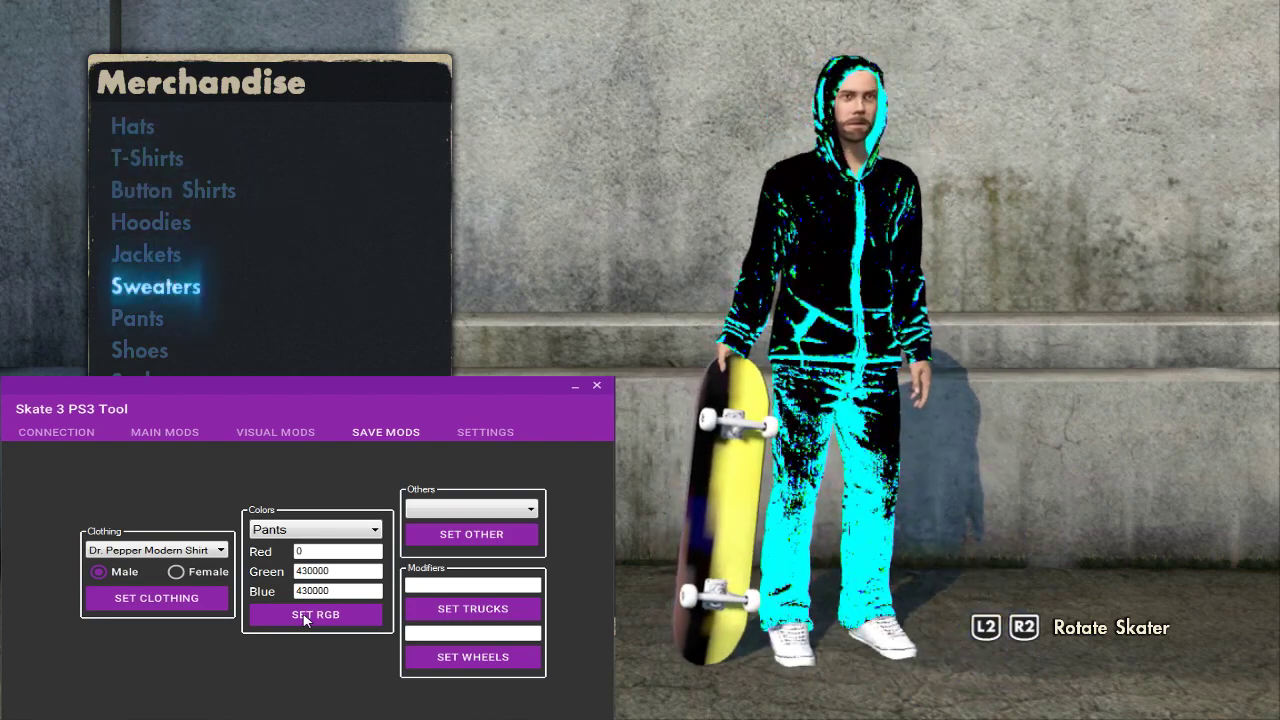
key(Return)
key(Escape)
key(Up)
key(Return)
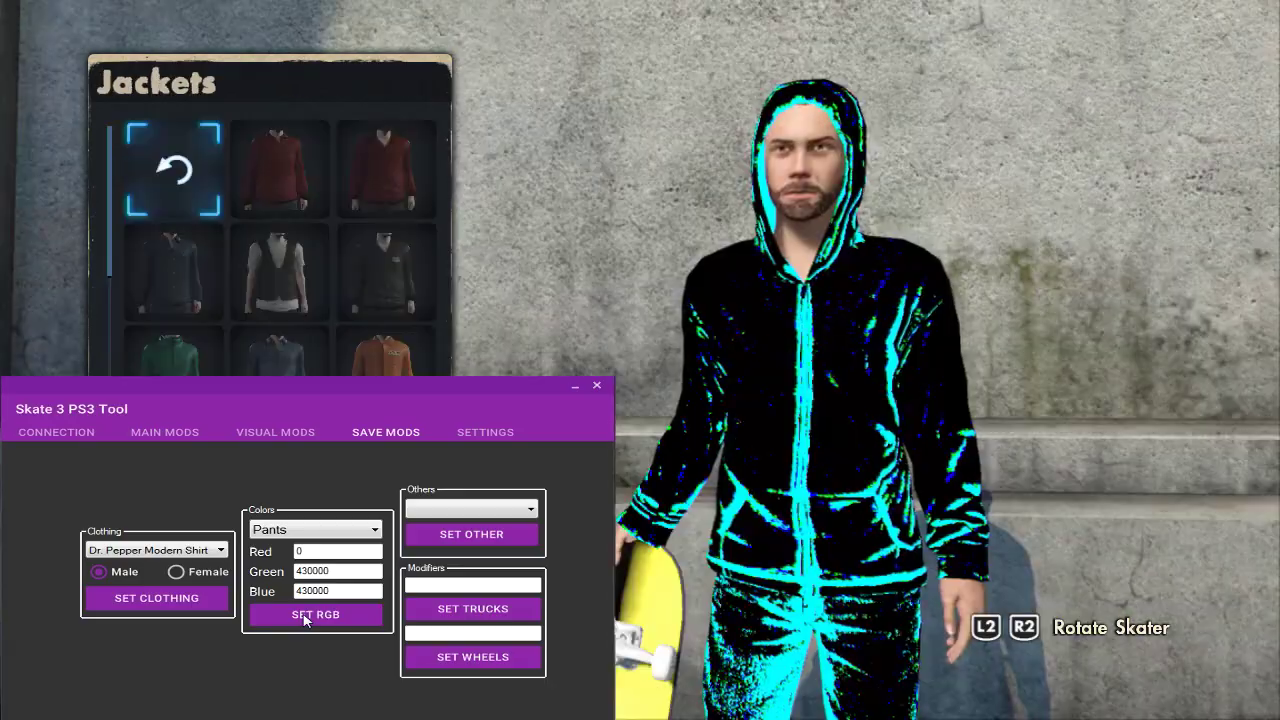
key(Right)
key(Right)
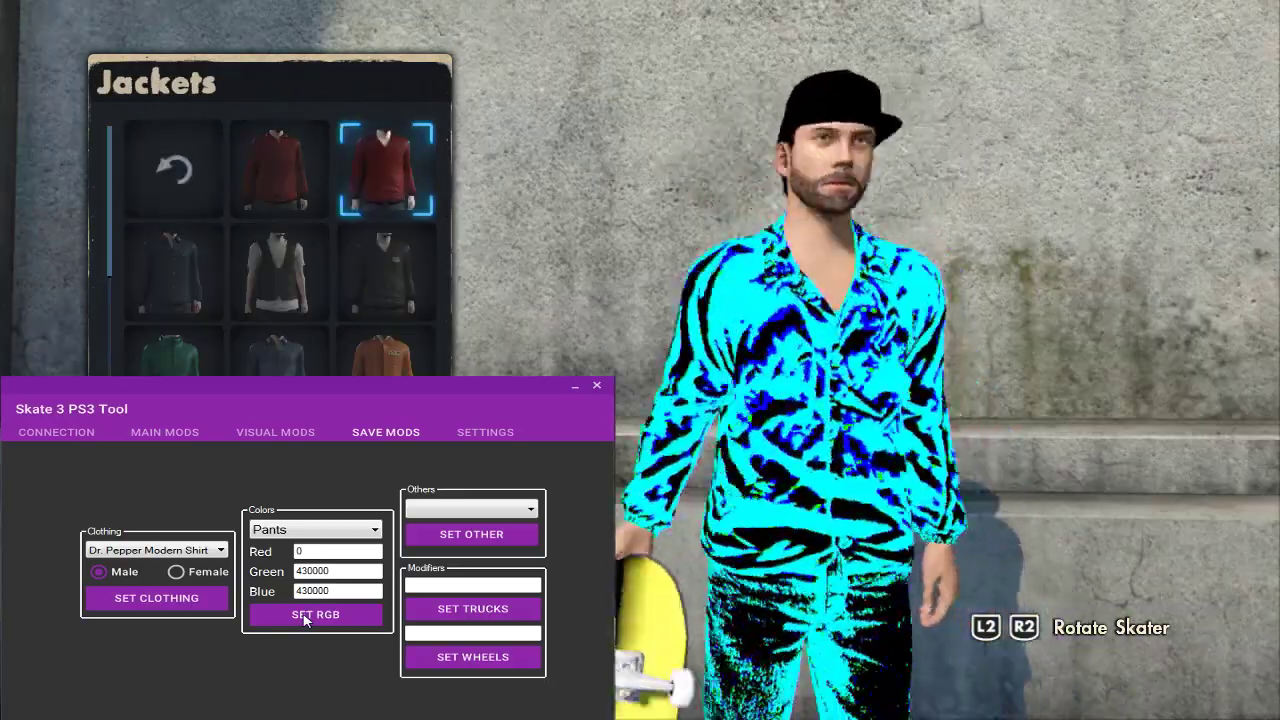
key(Return)
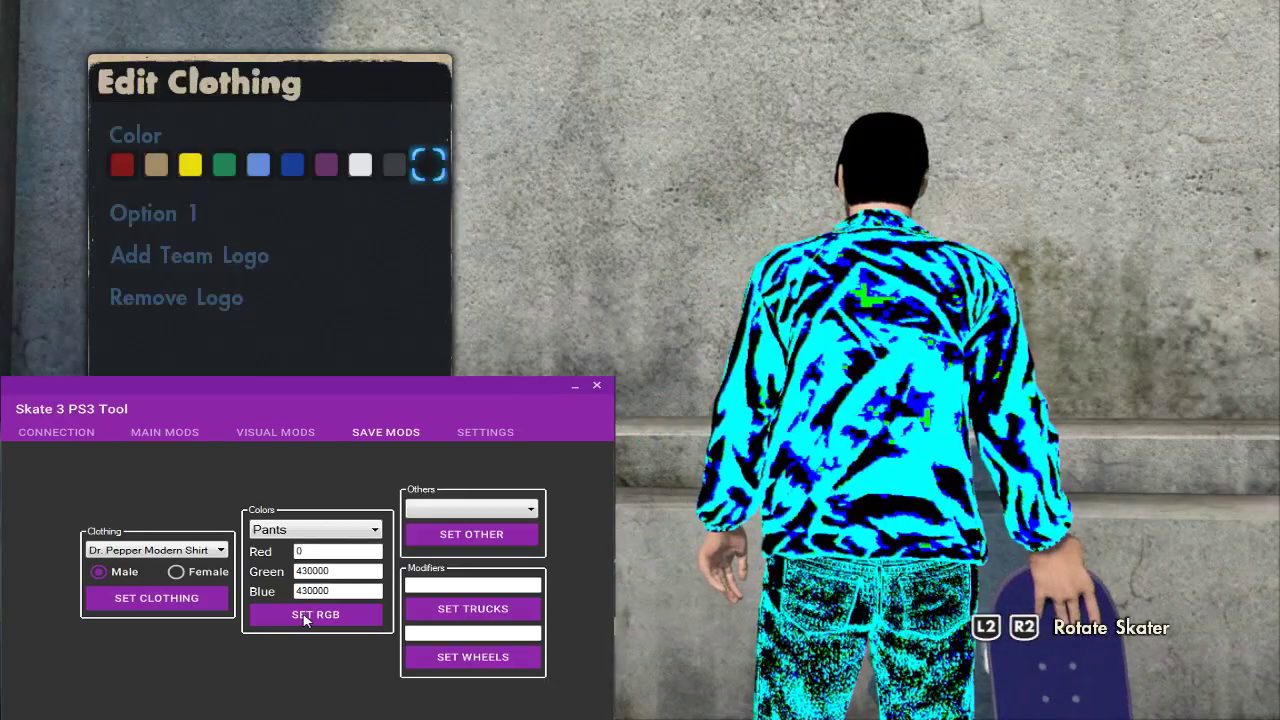
key(Escape)
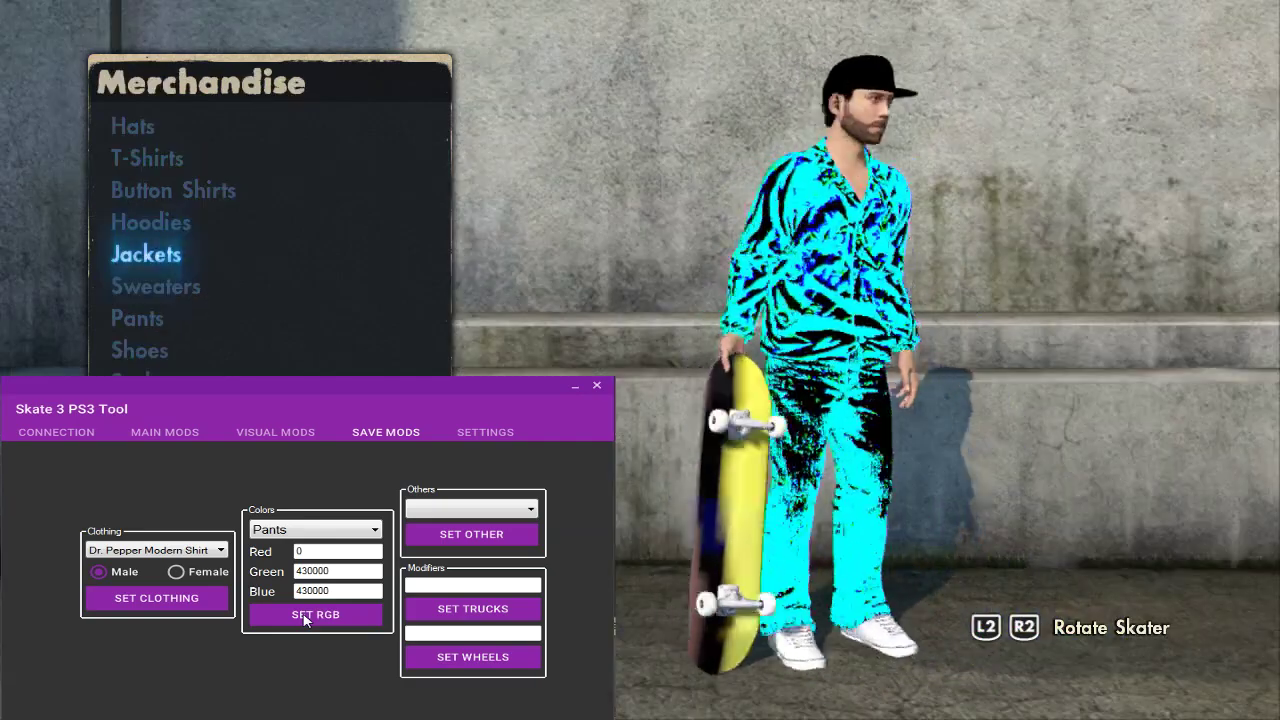
Step: Equip a hoodie from Hoodies, choose its hood-up option, and return to Merchandise
key(Up)
key(Return)
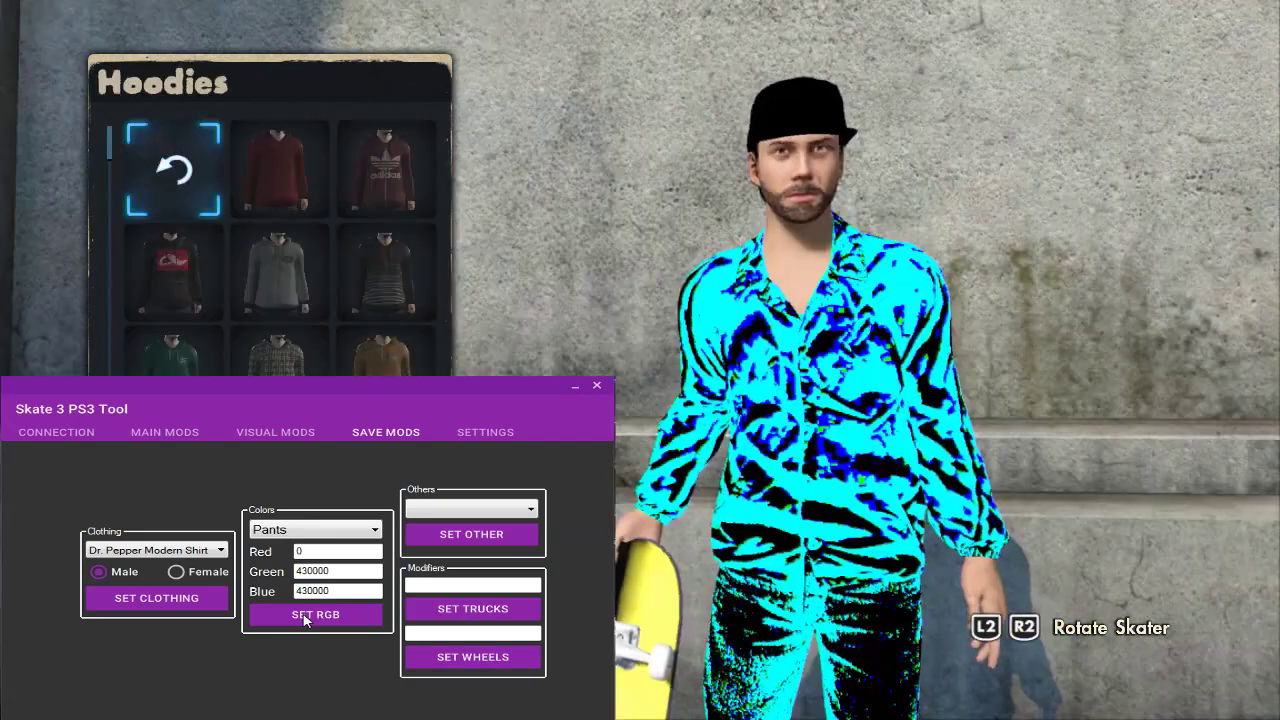
key(Return)
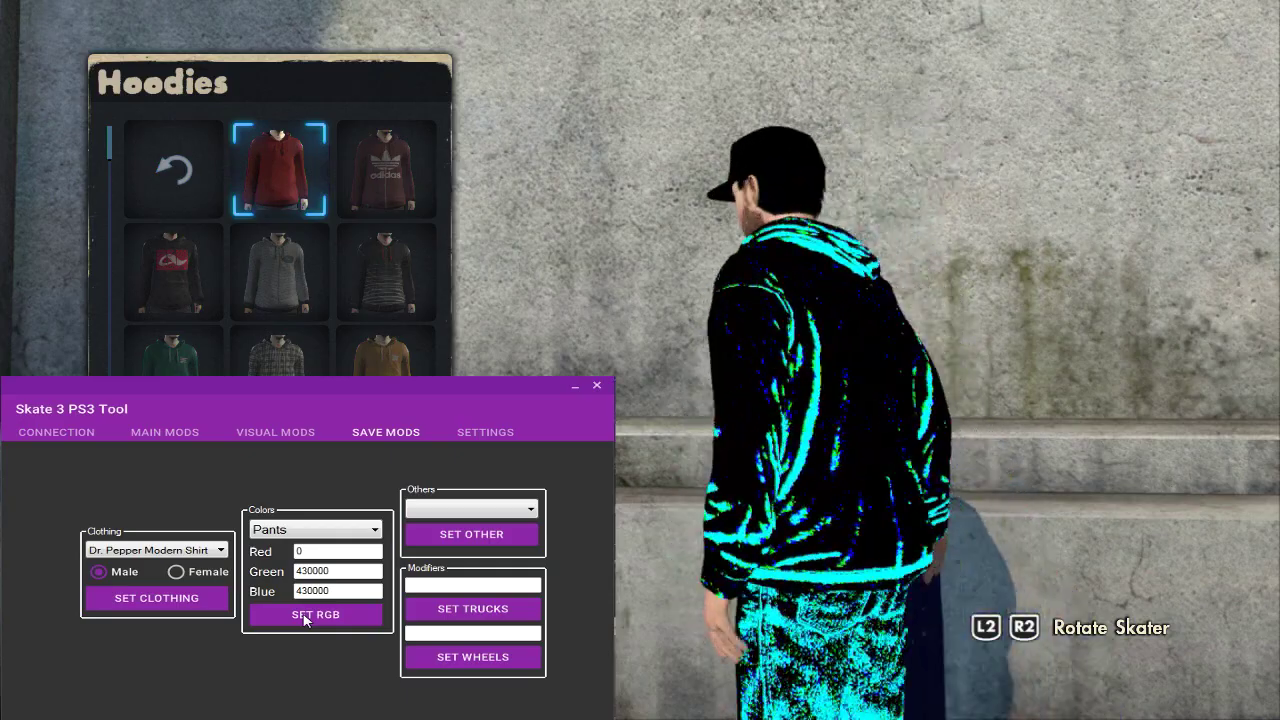
key(Escape)
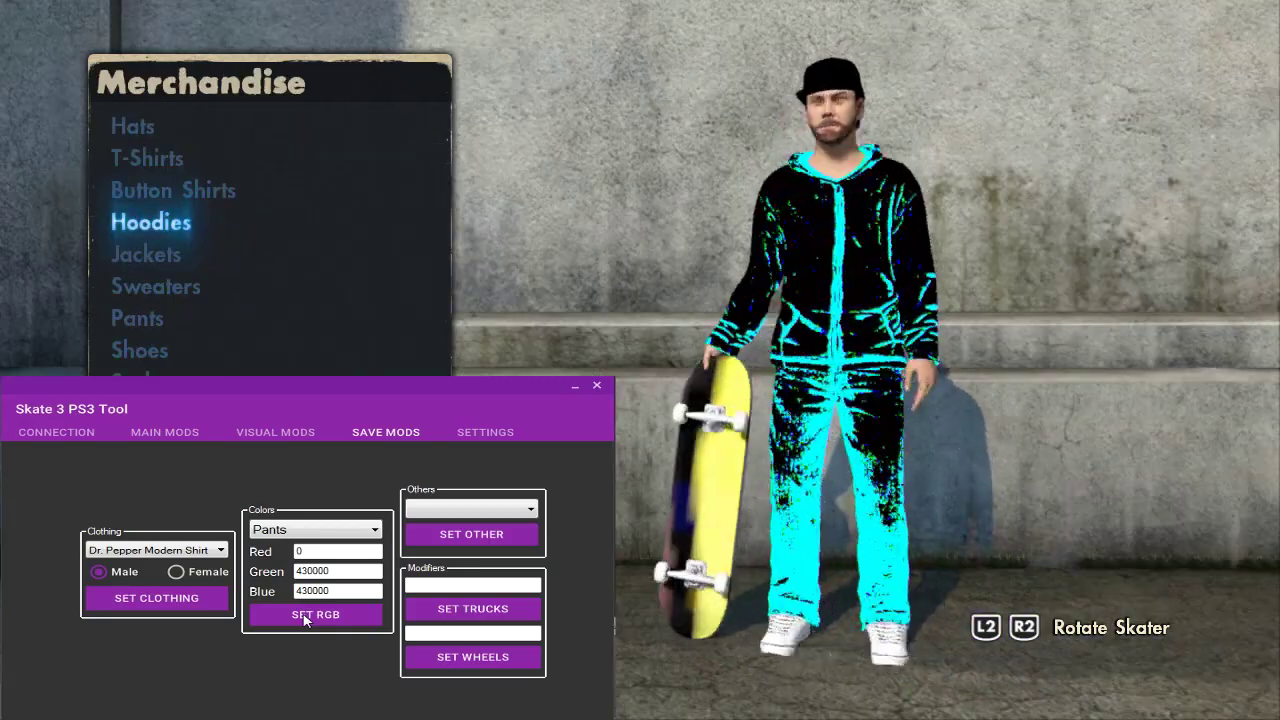
key(Return)
key(Right)
key(Return)
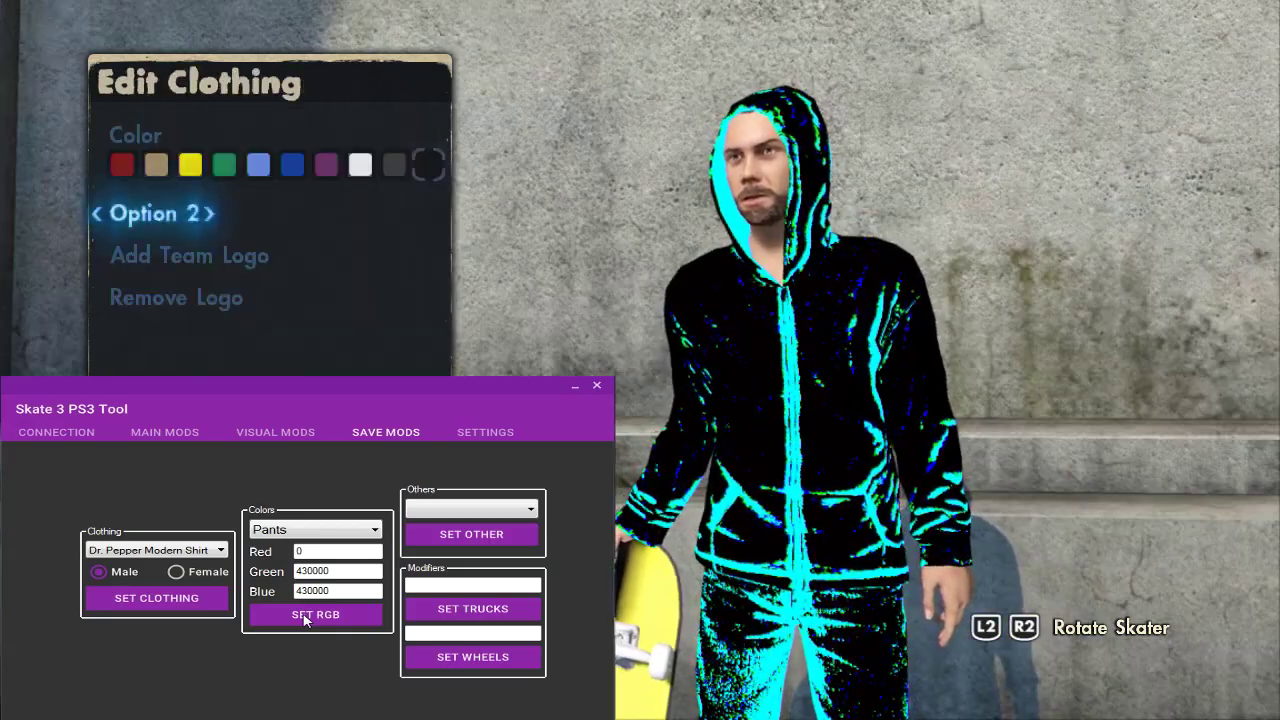
key(Escape)
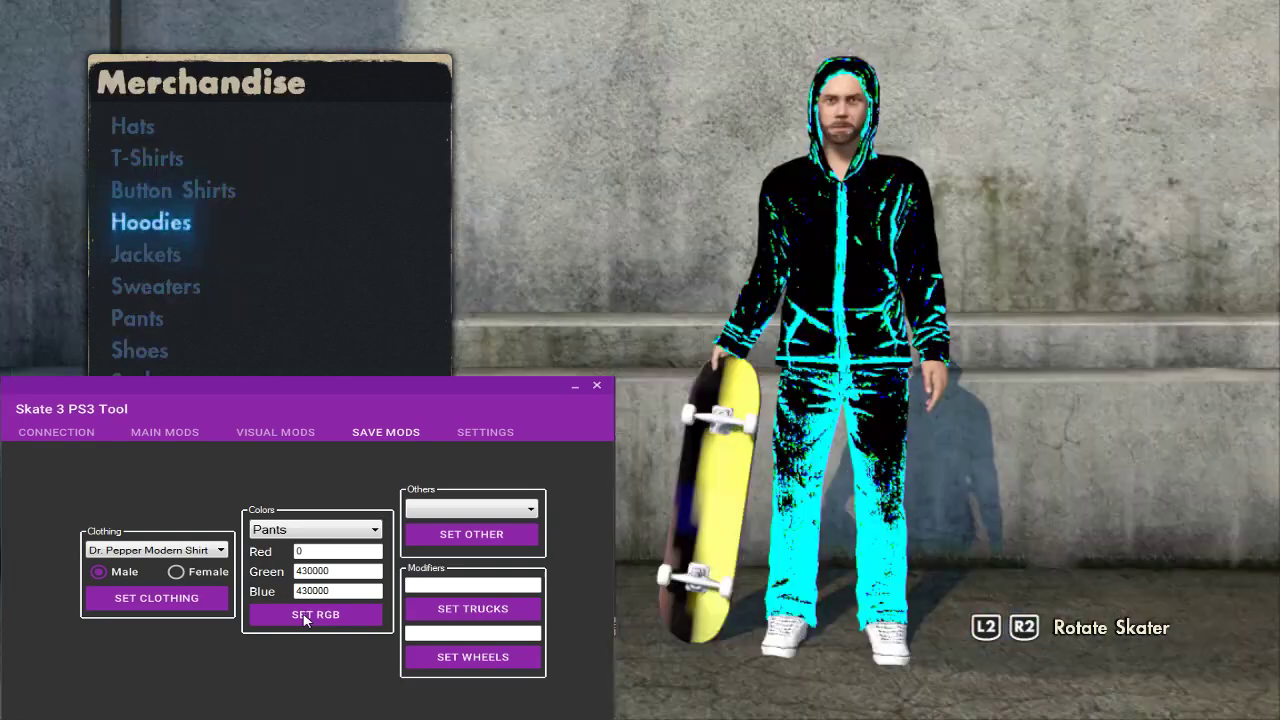
Step: Apply Red 430000, Green 0, Blue 0 to the Shirt for black-and-red streaks
click(305, 617)
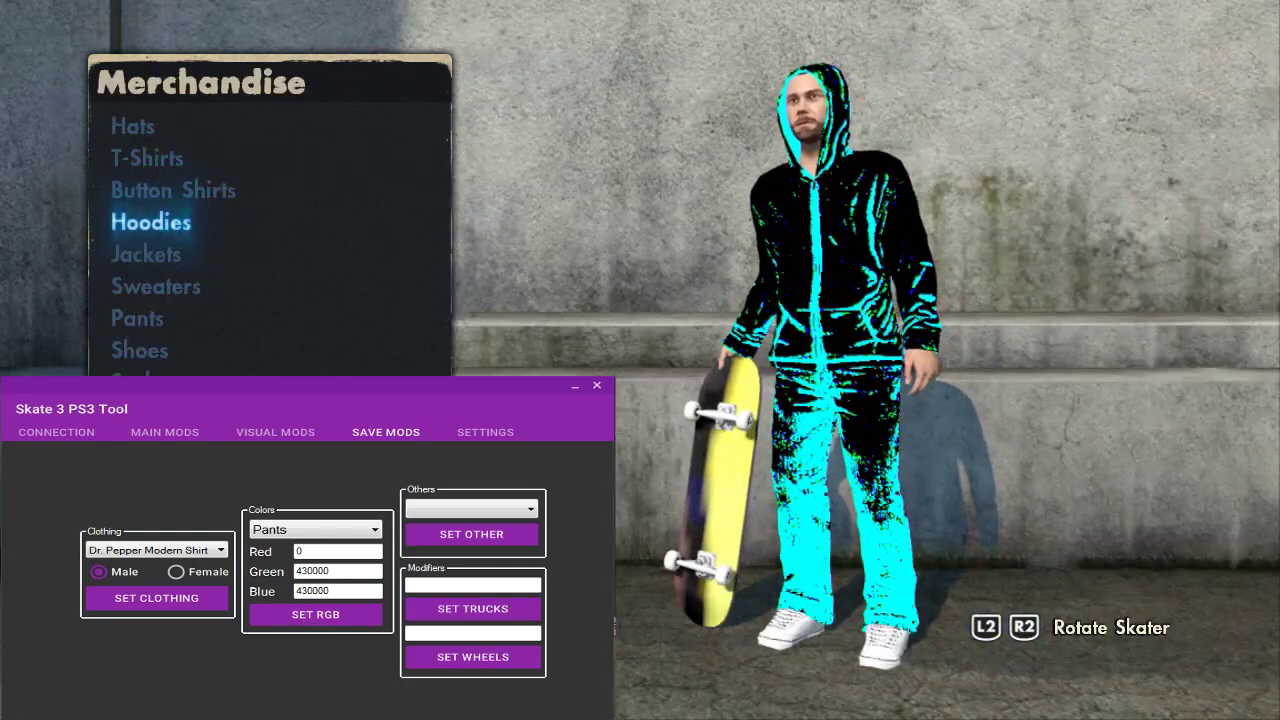
double_click(305, 551)
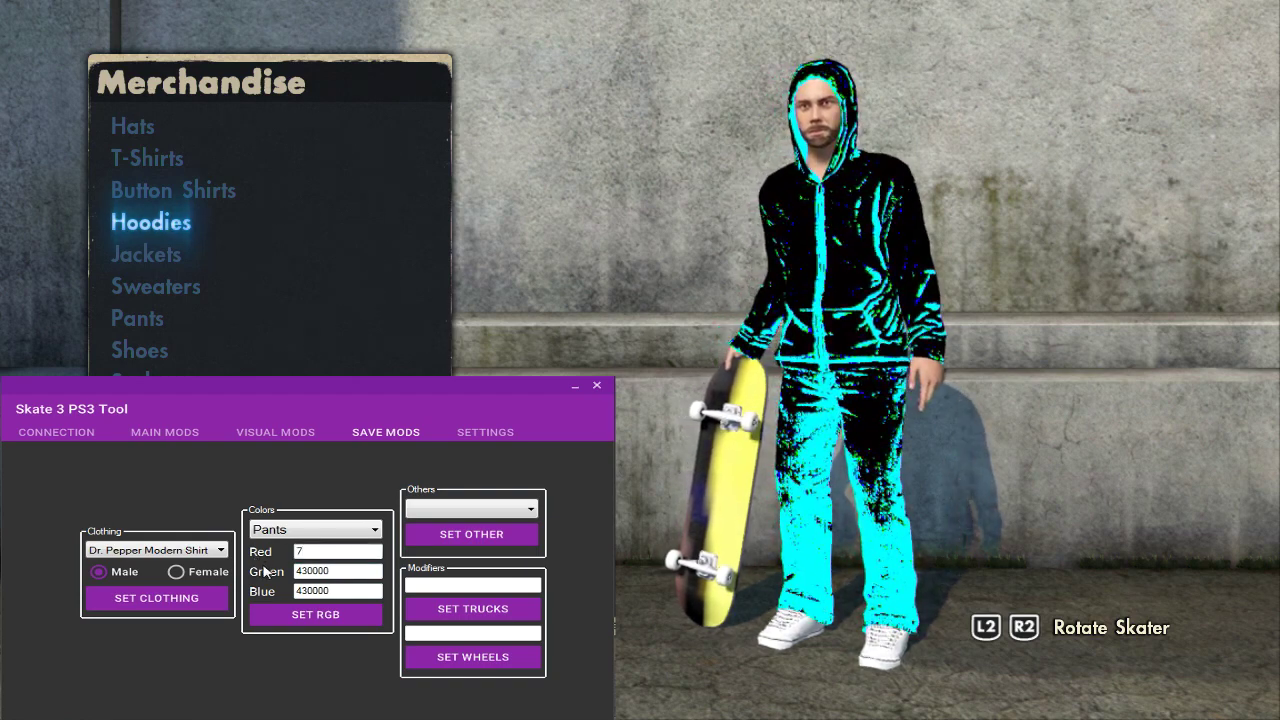
text(0000)
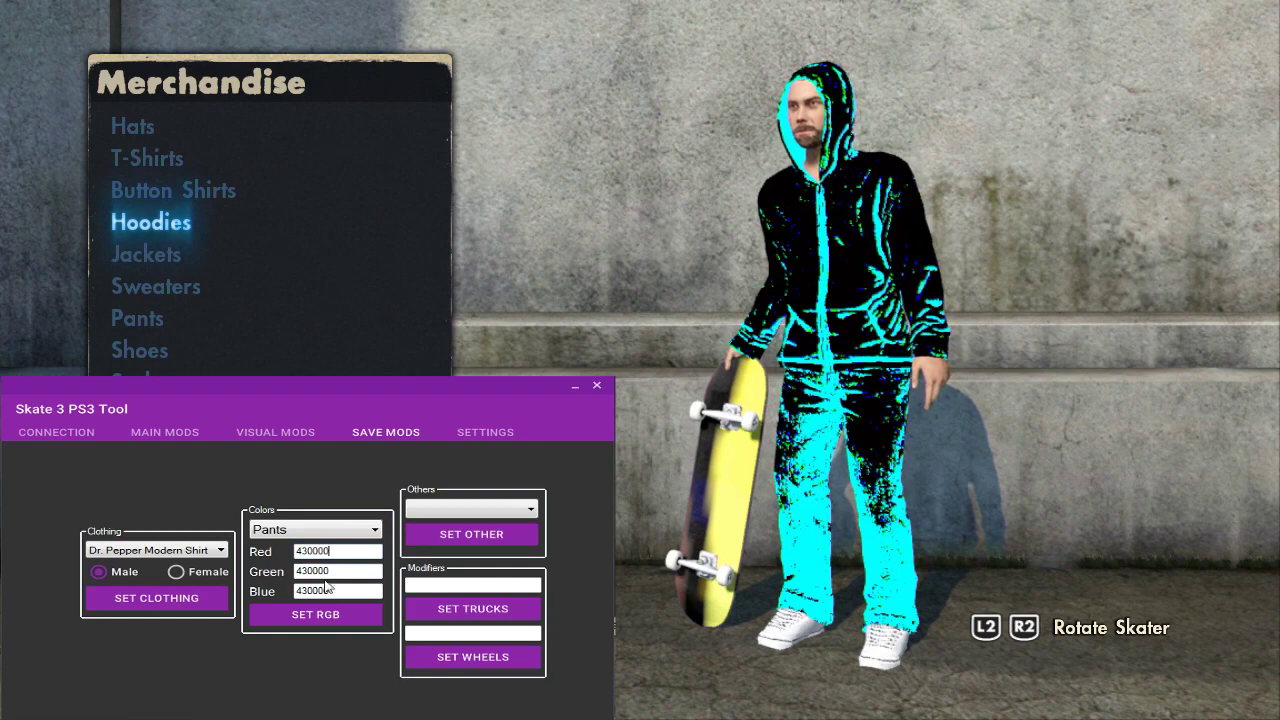
double_click(350, 571)
text(0)
double_click(345, 590)
text(0)
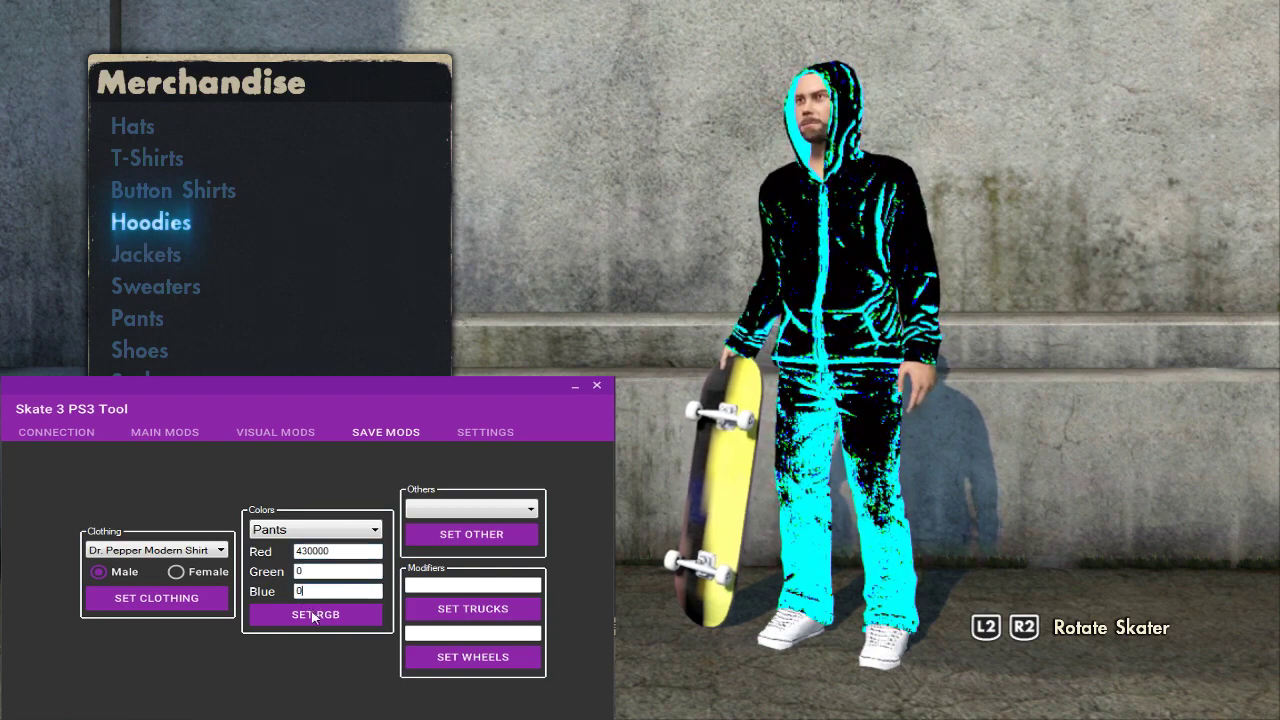
click(287, 530)
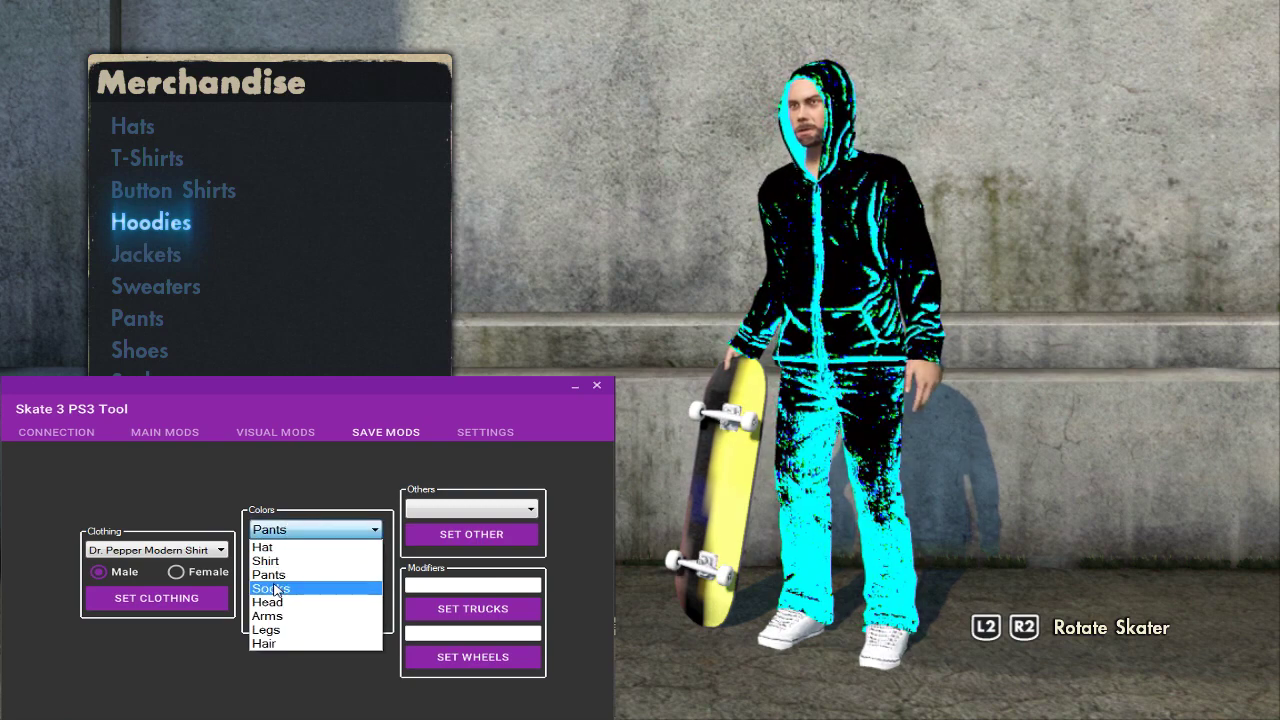
click(285, 561)
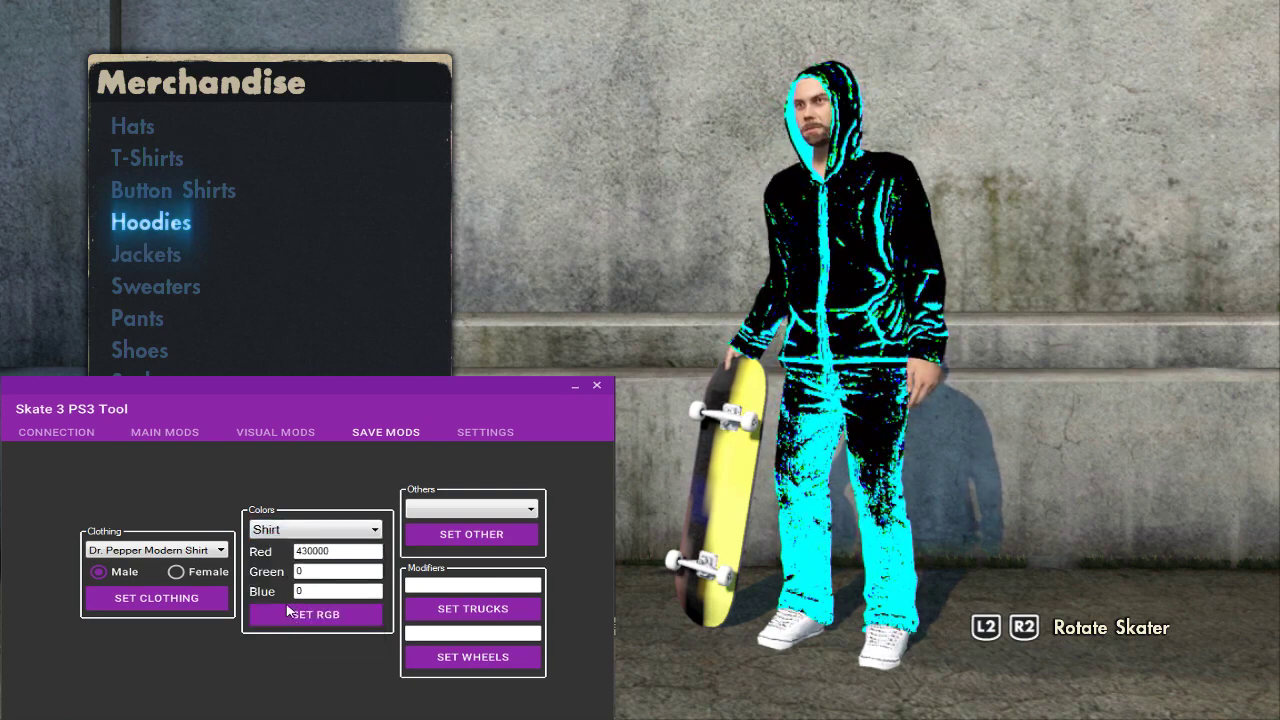
click(288, 610)
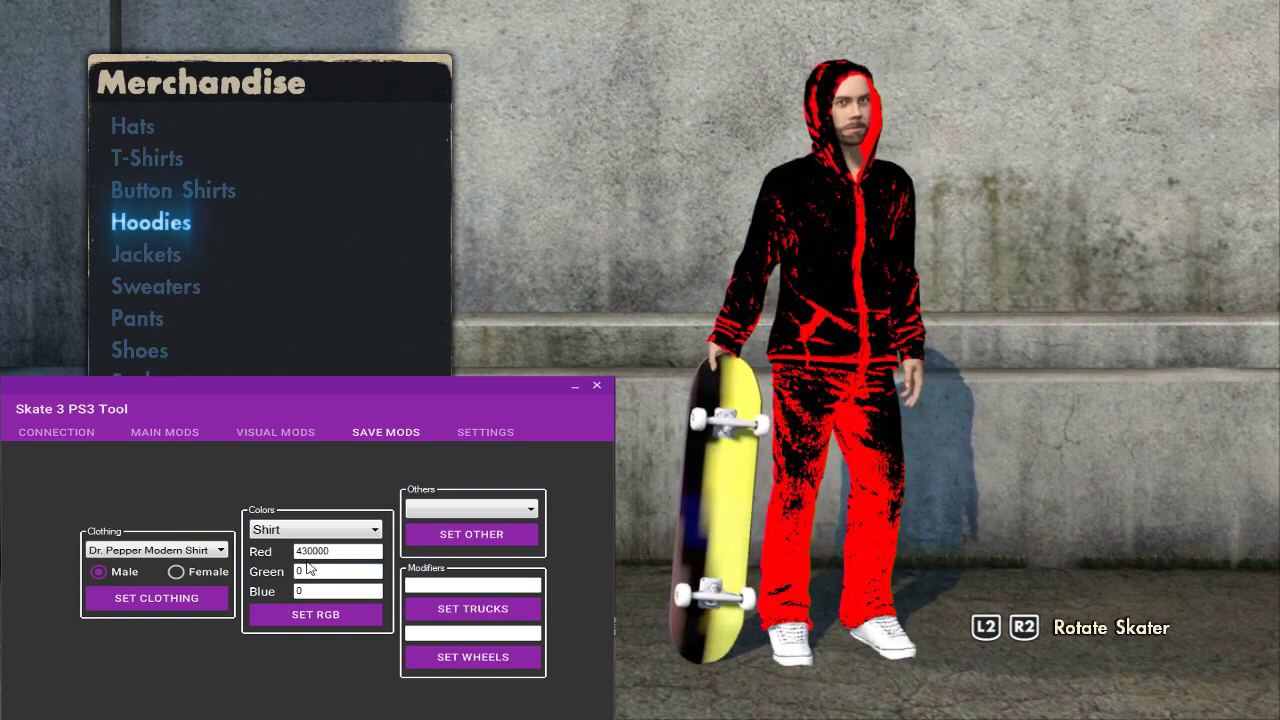
Step: Apply Green 430000 with Red 0 to the Shirt, streaking the hoodie bright green
text(430000)
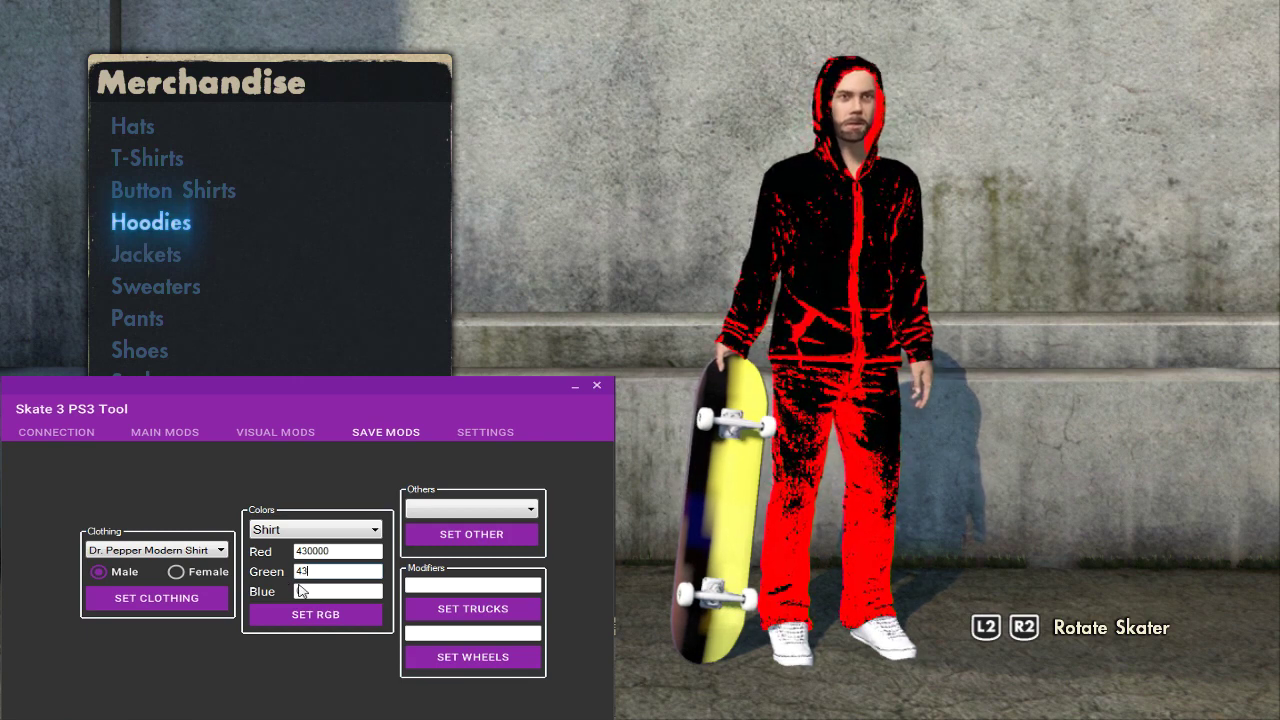
double_click(340, 551)
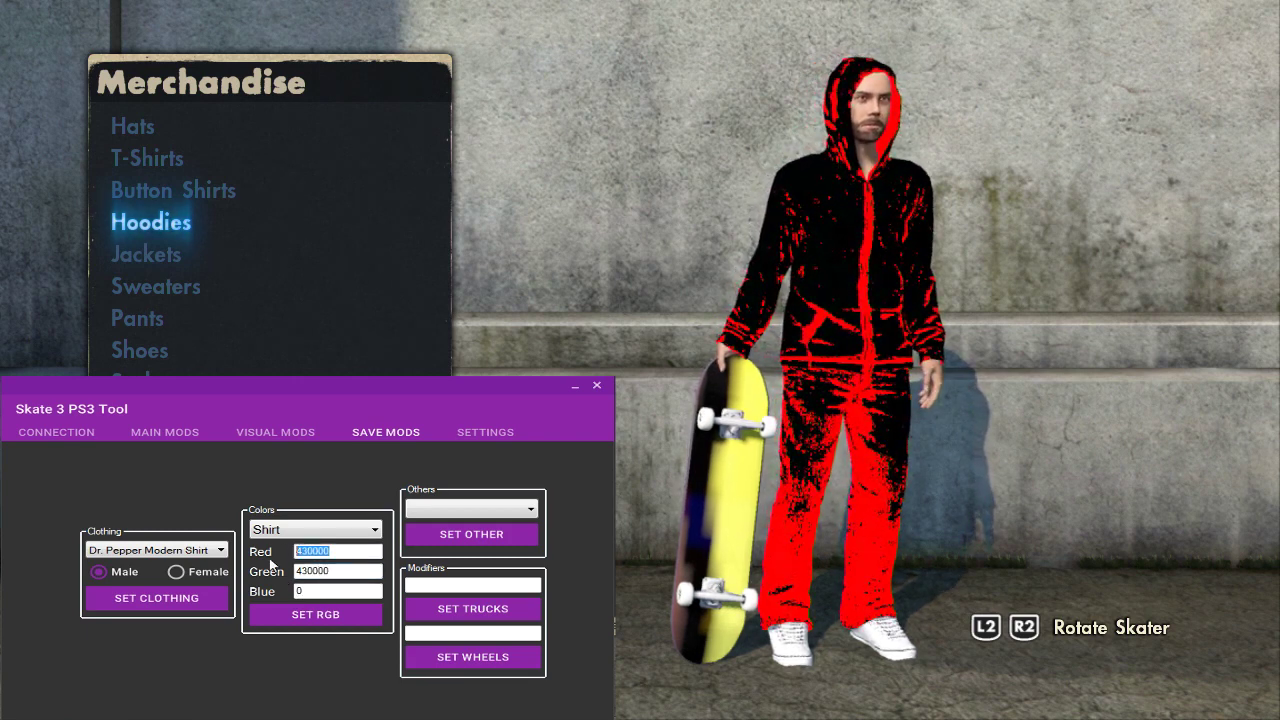
text(0)
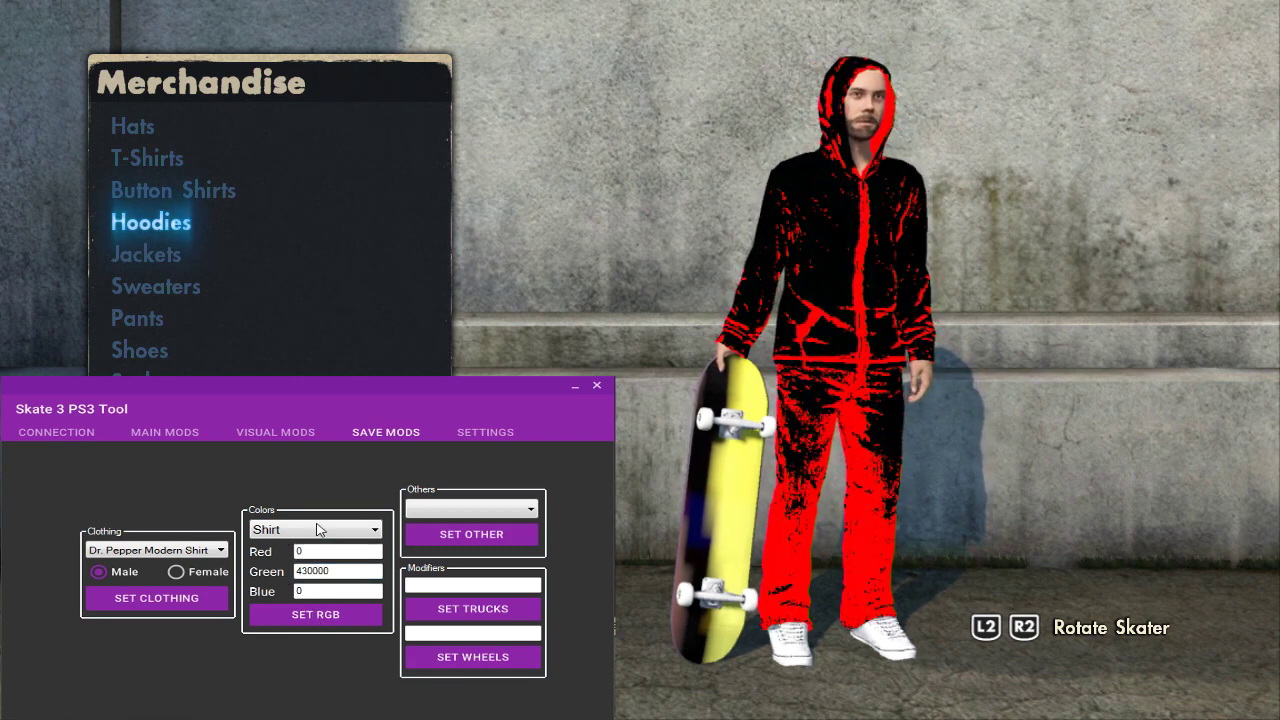
click(317, 527)
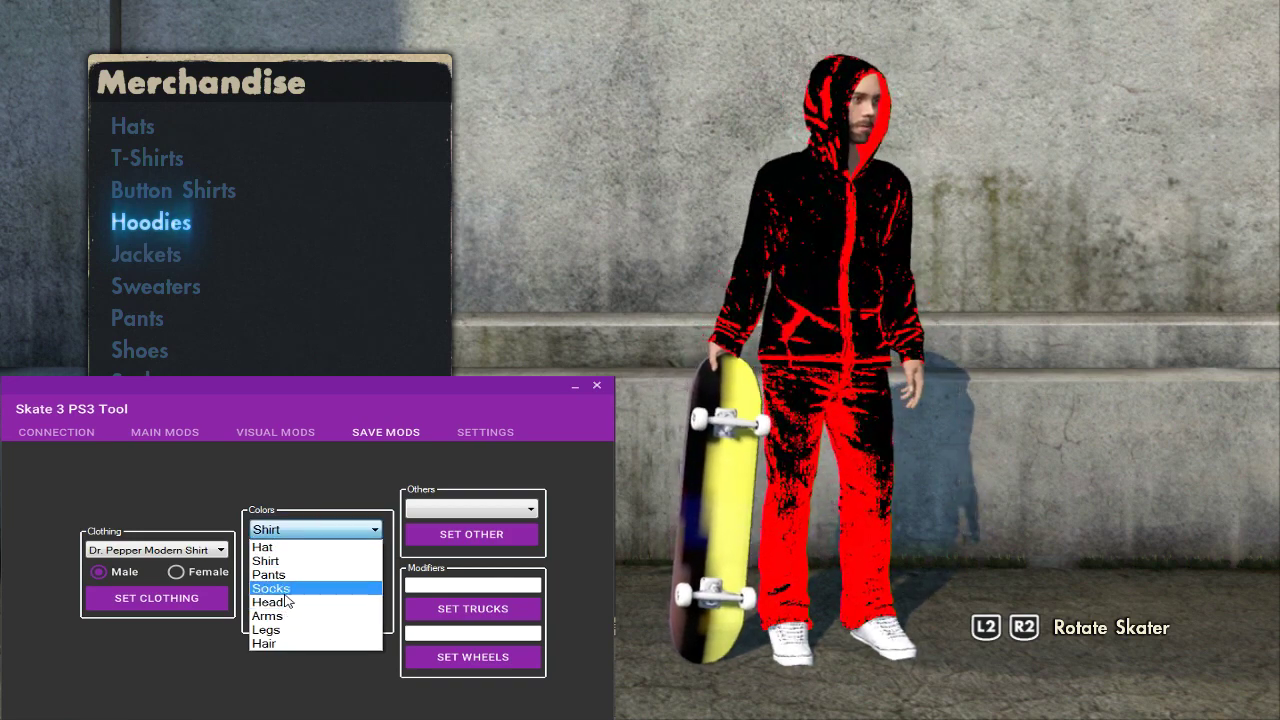
click(288, 563)
click(289, 616)
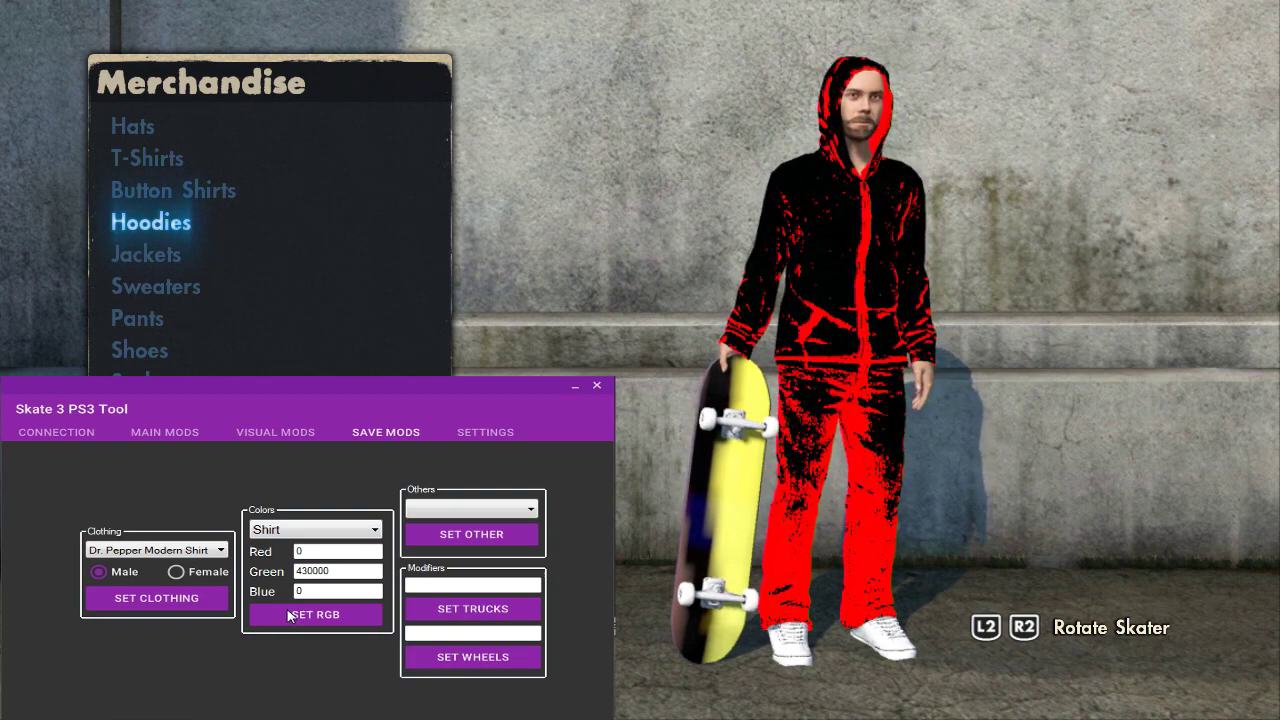
click(288, 615)
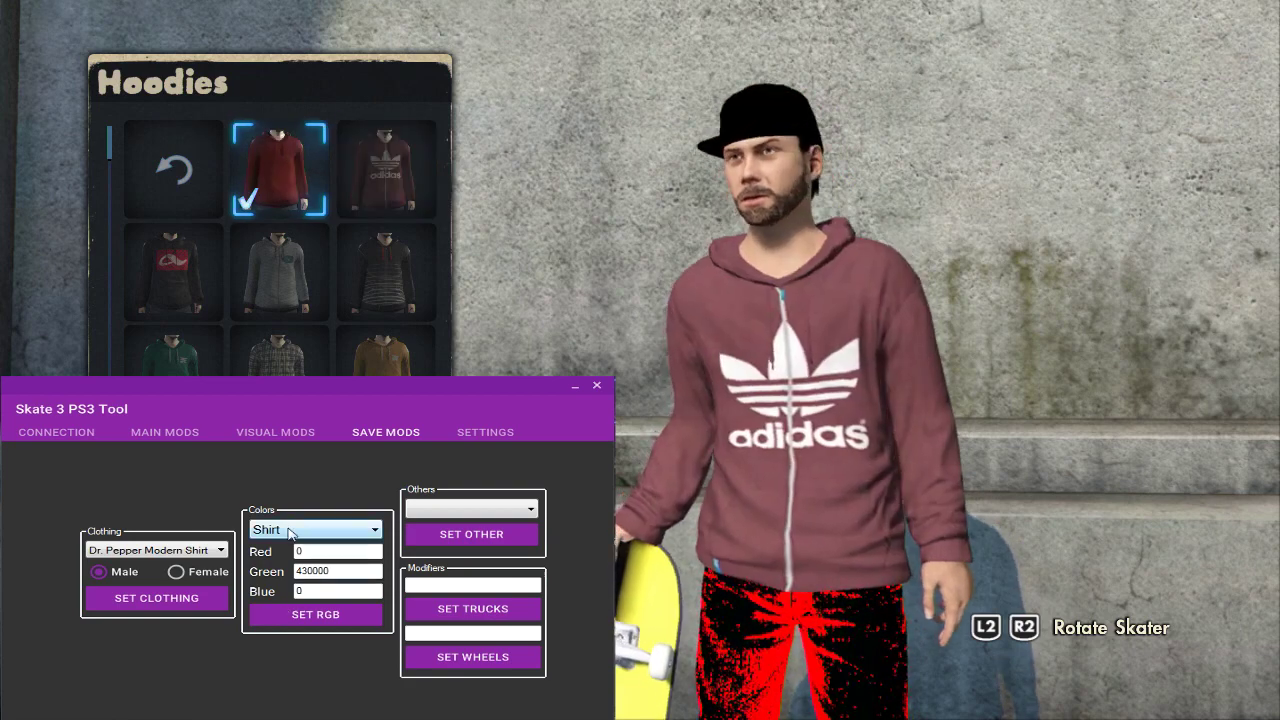
click(288, 530)
Step: Apply the current RGB values (Red 120000, Green 220000) to the Pants
click(288, 598)
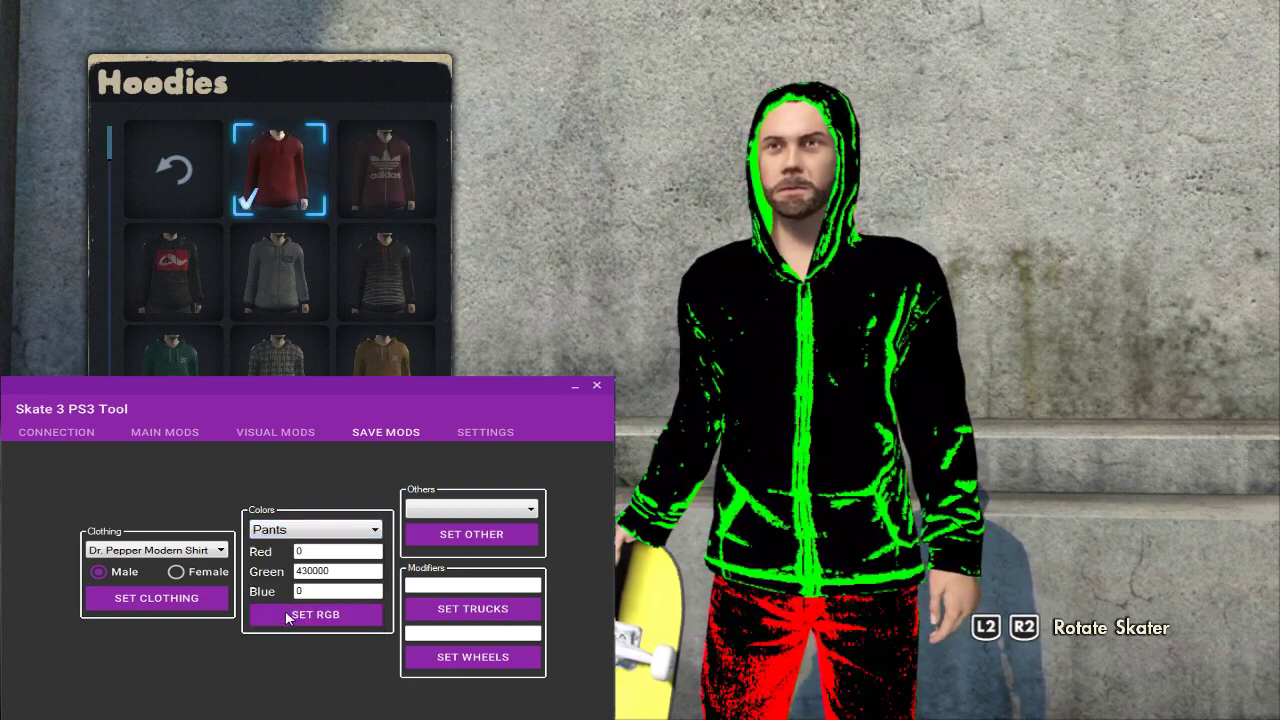
click(287, 617)
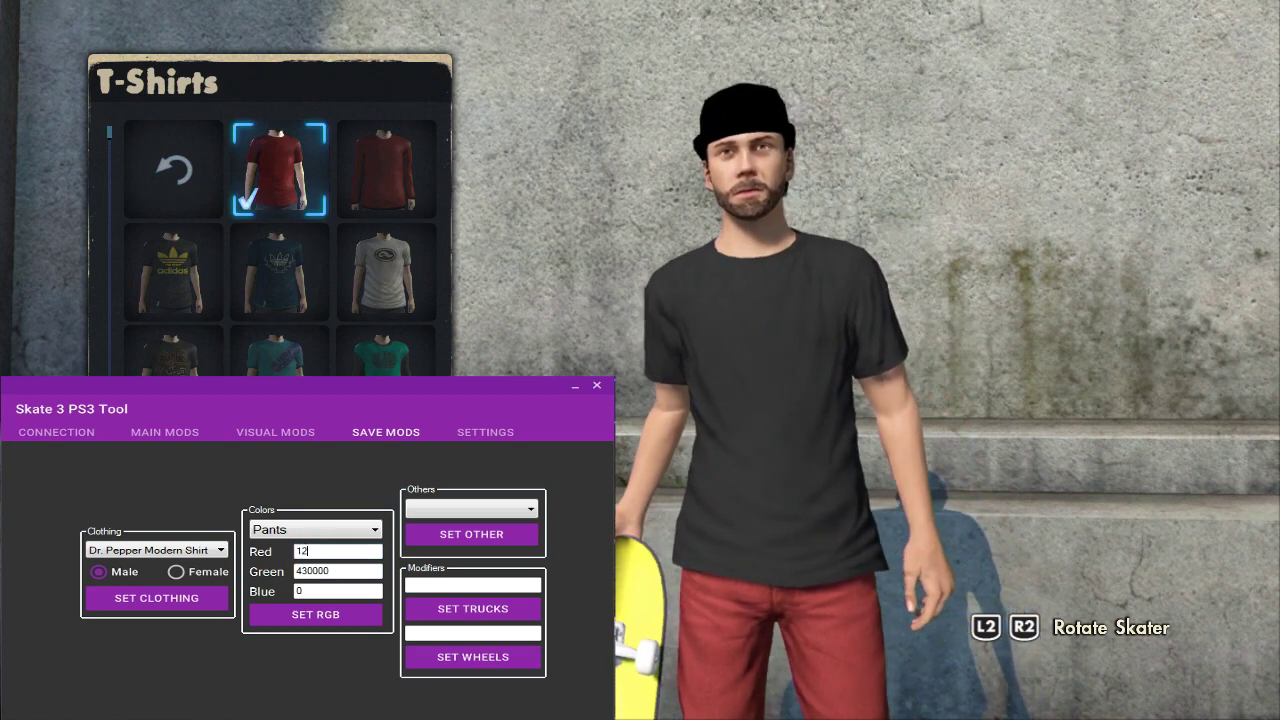
double_click(327, 575)
Step: Set Blue to 240000 and apply Red 120000, Green 220000, Blue 240000 to the Arms
text(24)
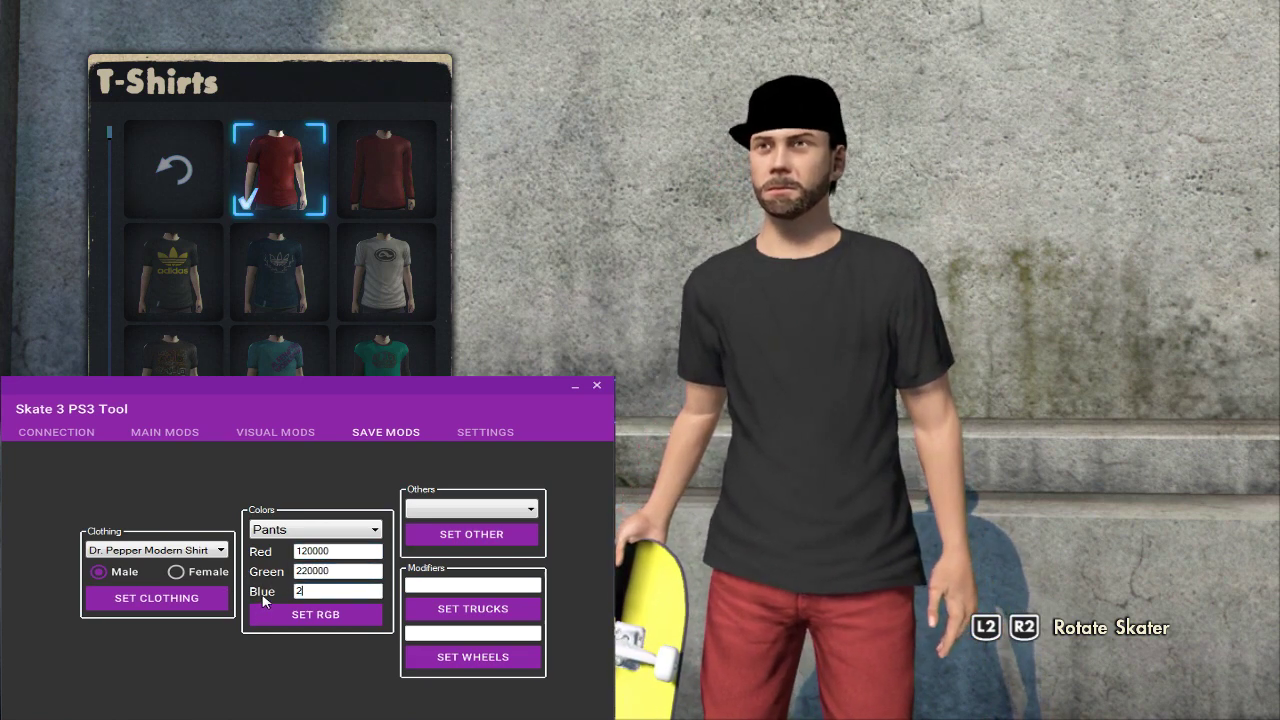
text(0000)
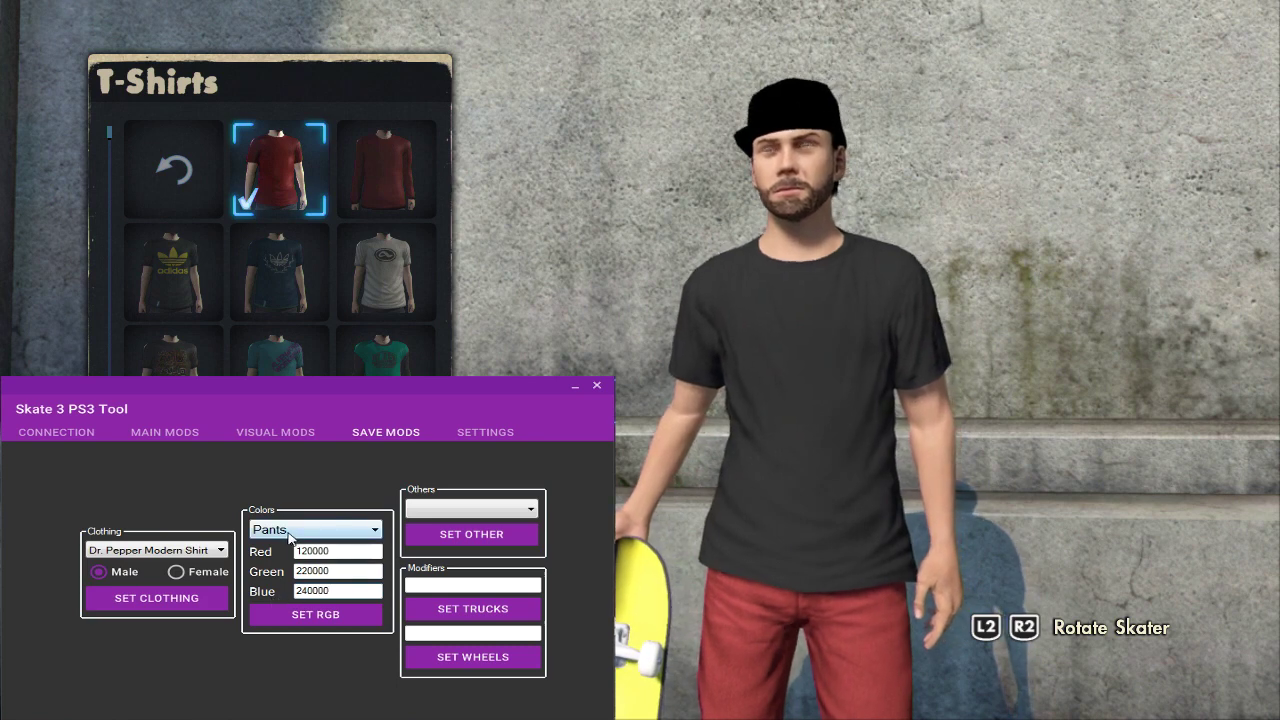
click(288, 533)
click(281, 617)
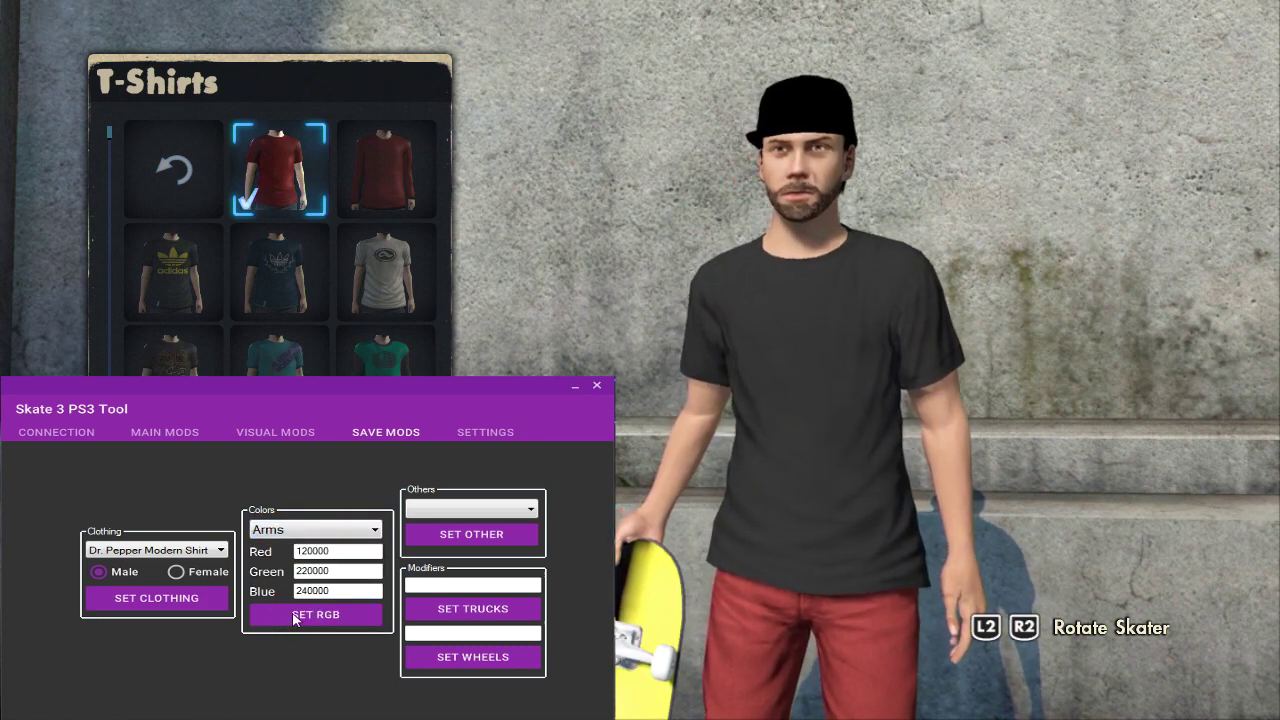
click(295, 619)
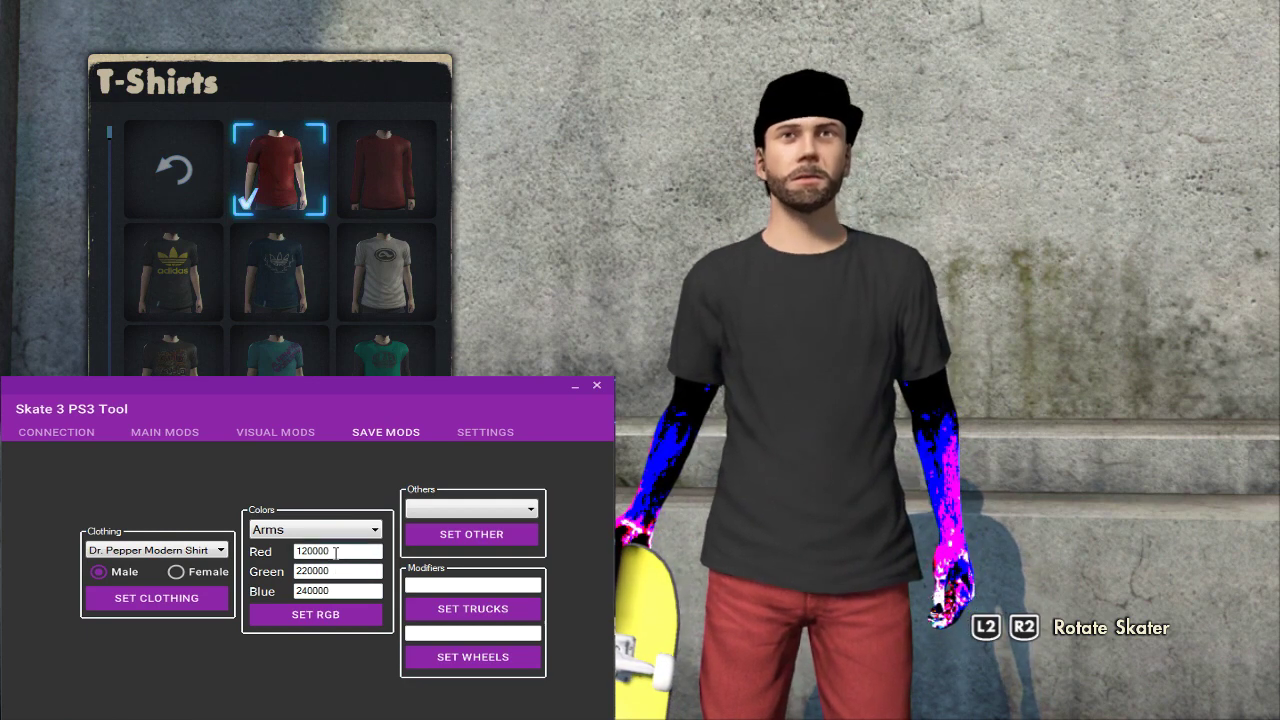
Step: Enter Red 111111, Green 1, Blue 0 and apply them to the Arms
double_click(338, 551)
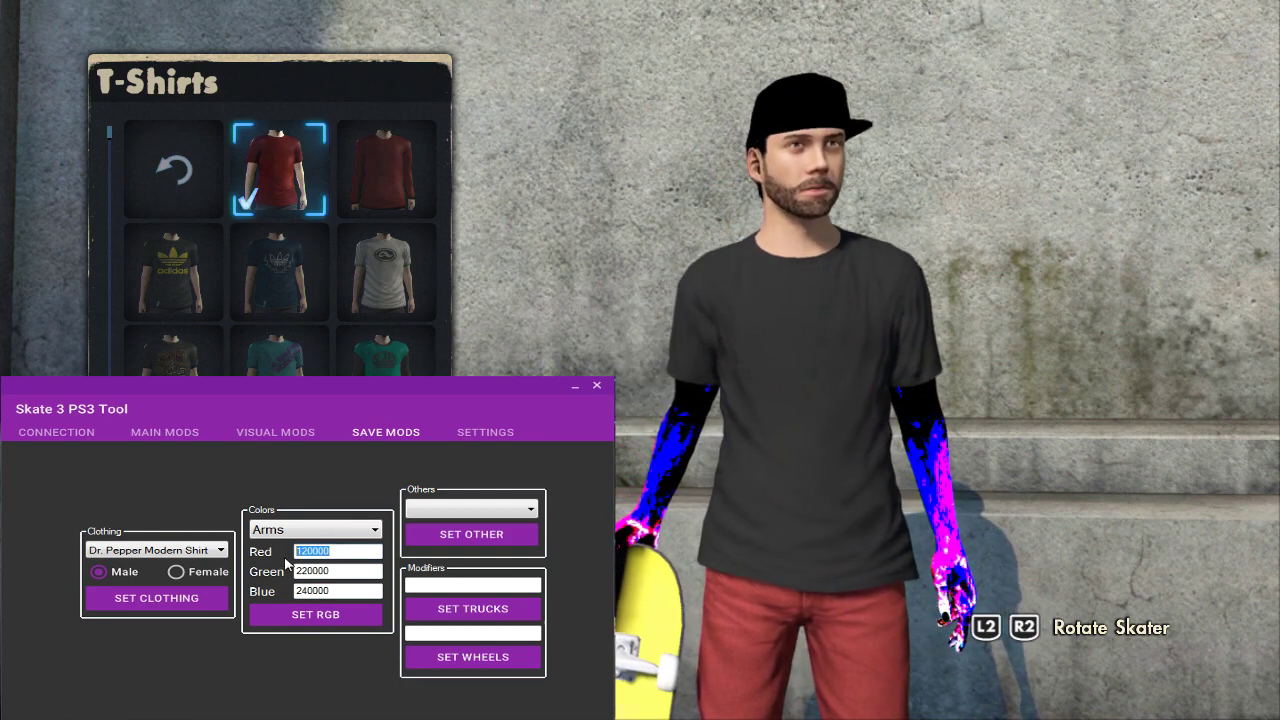
text(111111)
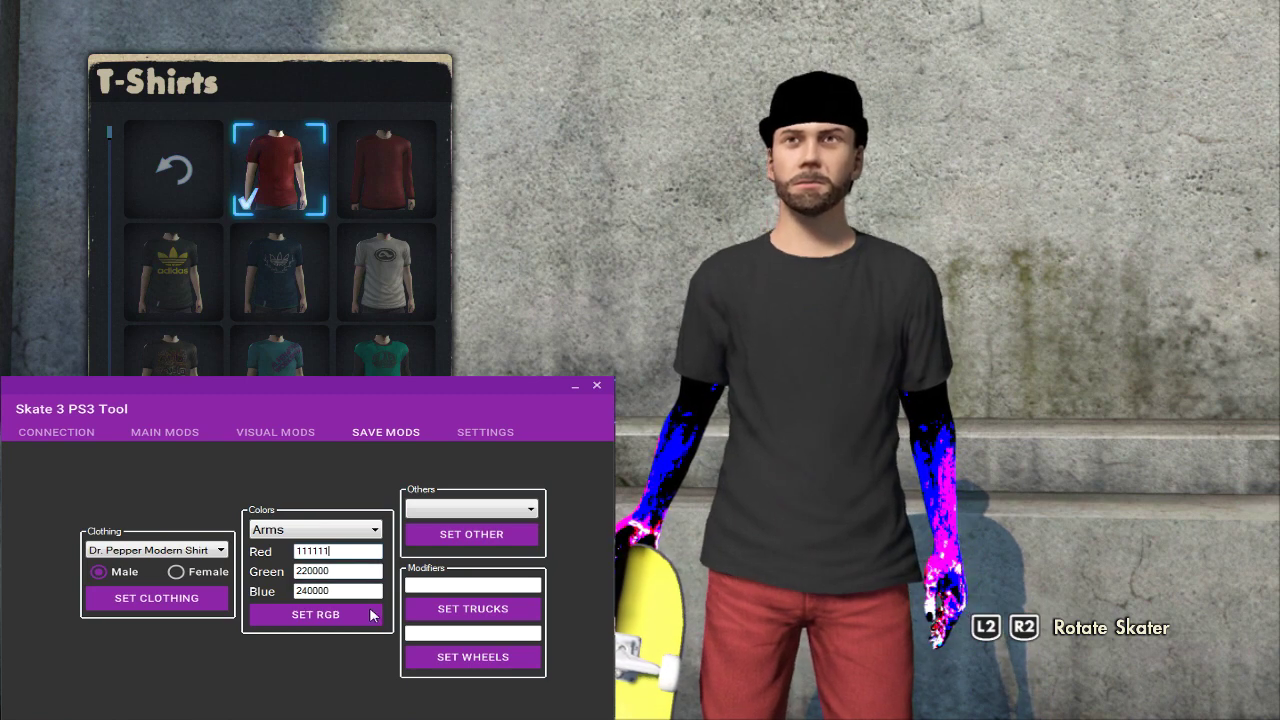
double_click(338, 572)
text(1)
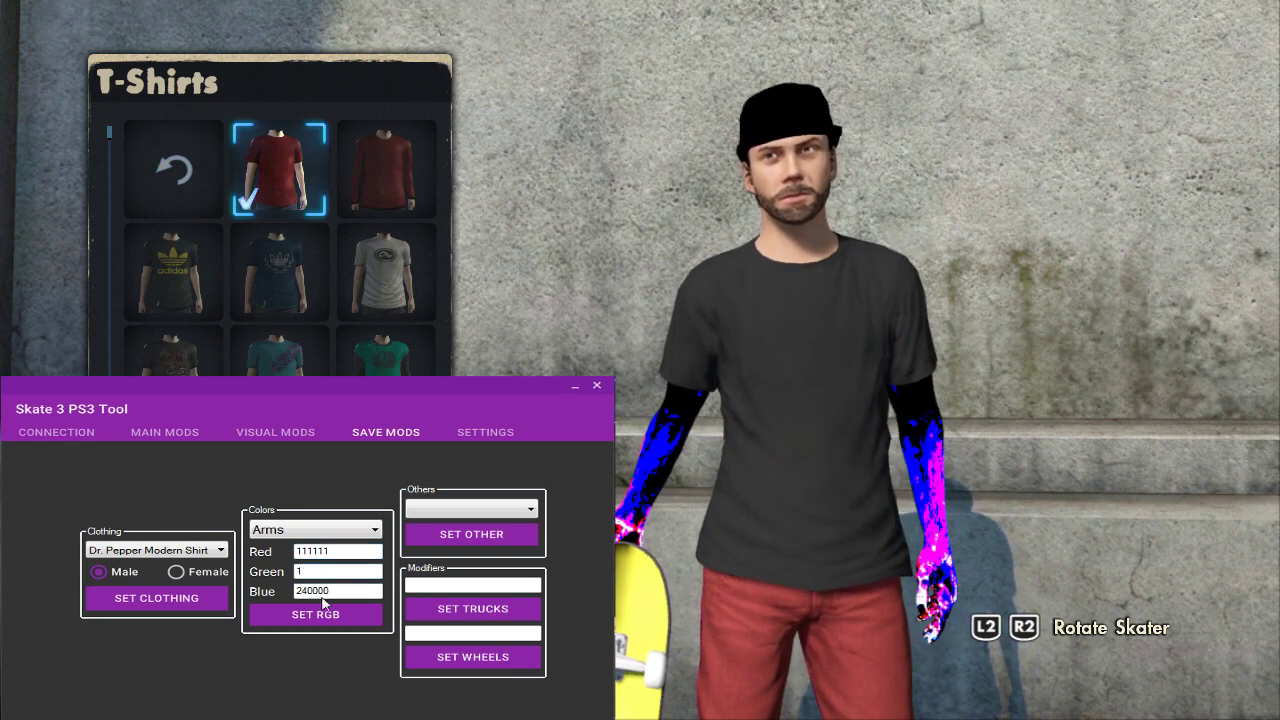
double_click(325, 591)
text(0)
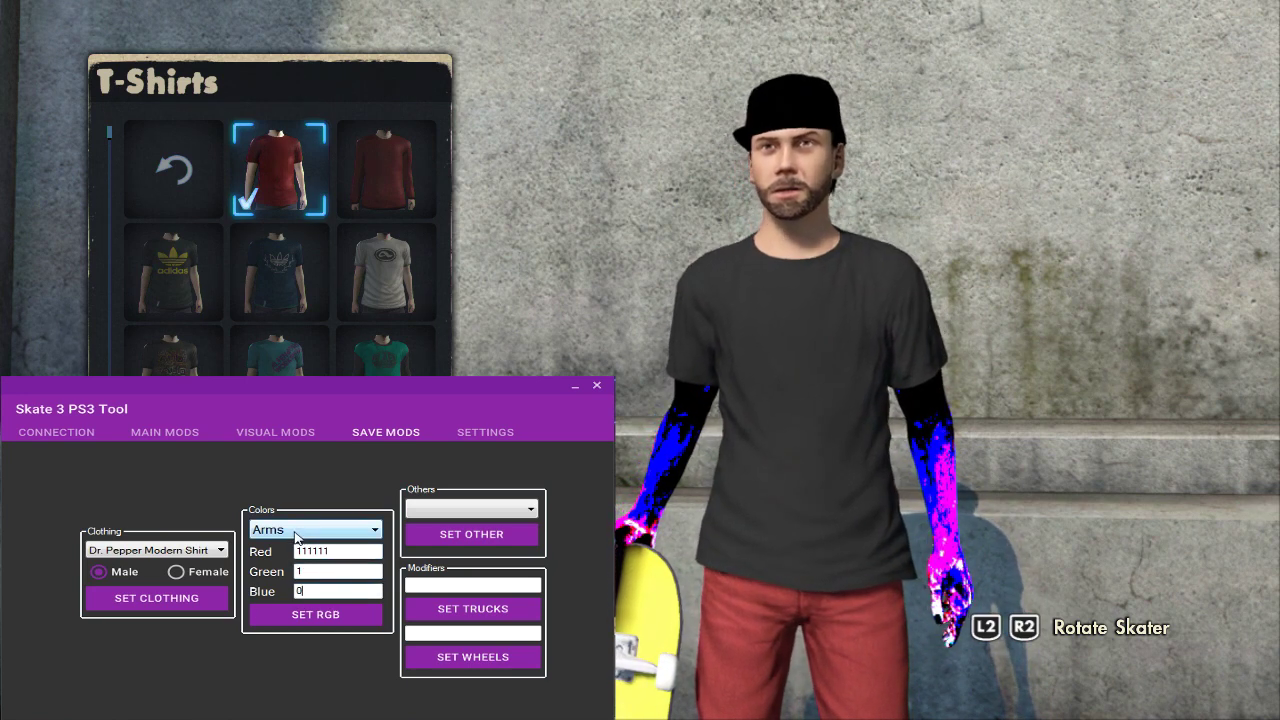
click(296, 538)
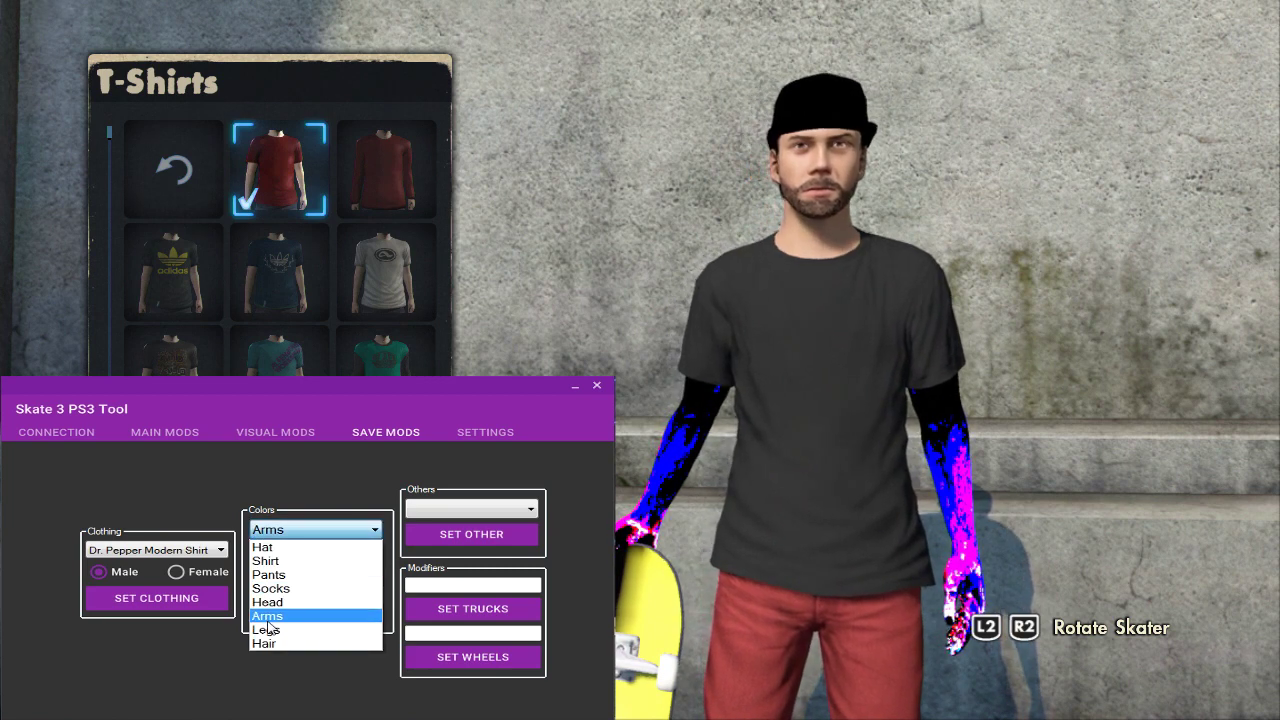
click(311, 612)
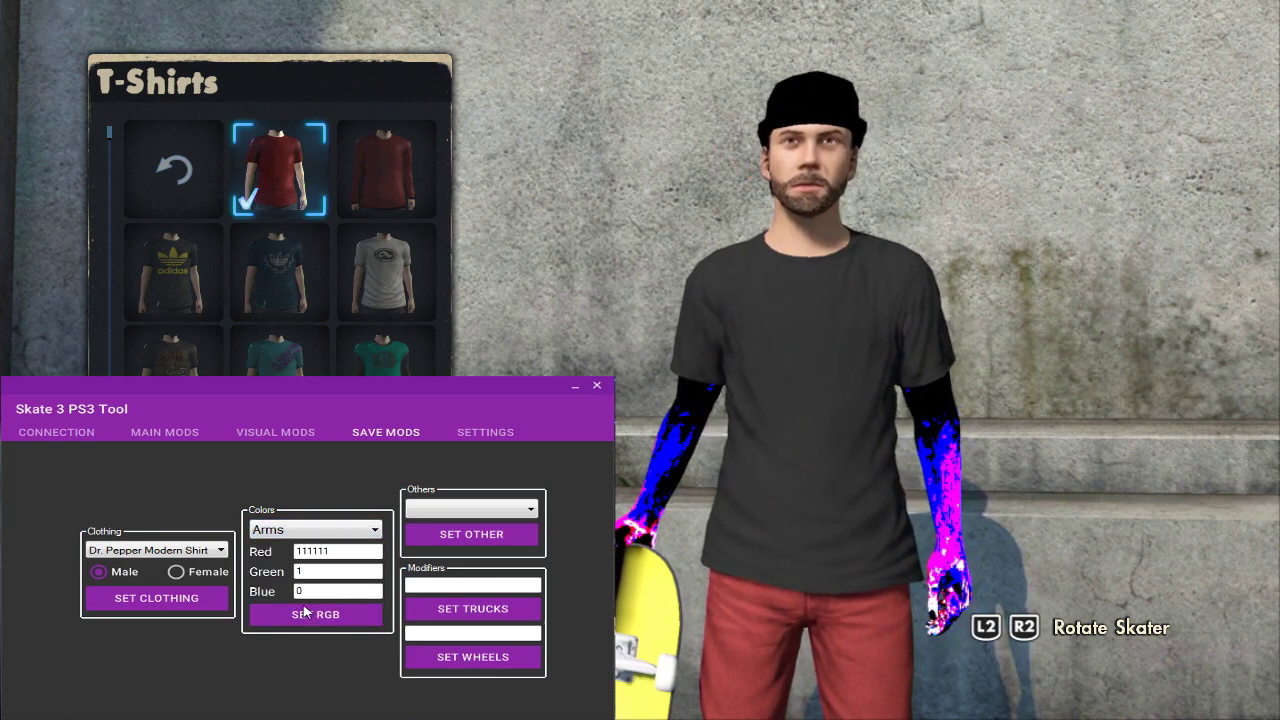
click(305, 612)
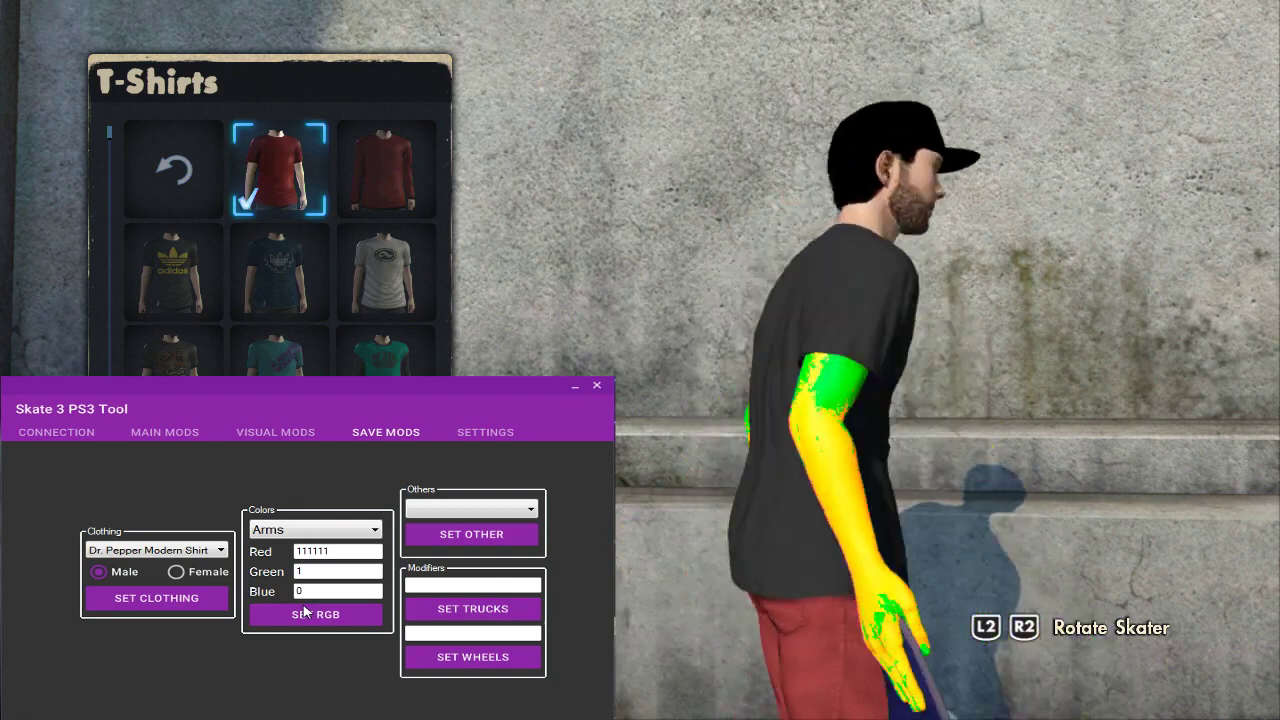
Step: Change Blue to 111111 and apply Red 111111, Green 1, Blue 111111 to the Arms
click(294, 530)
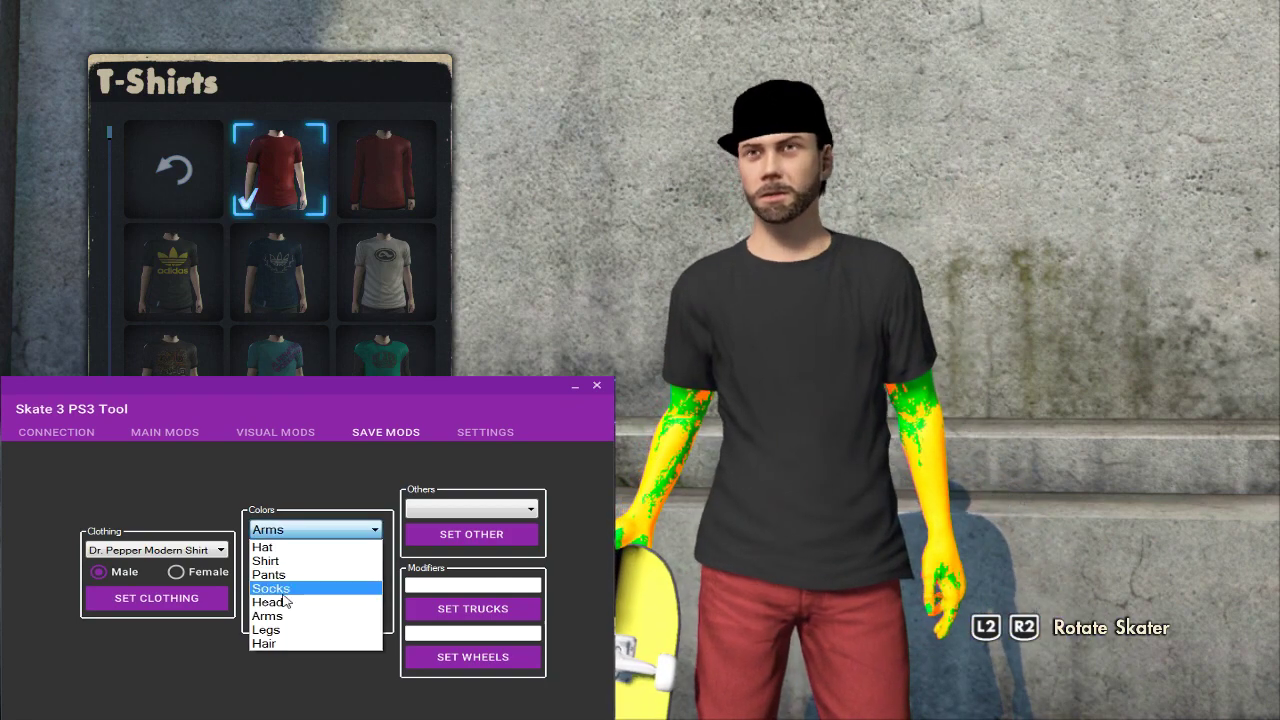
click(278, 604)
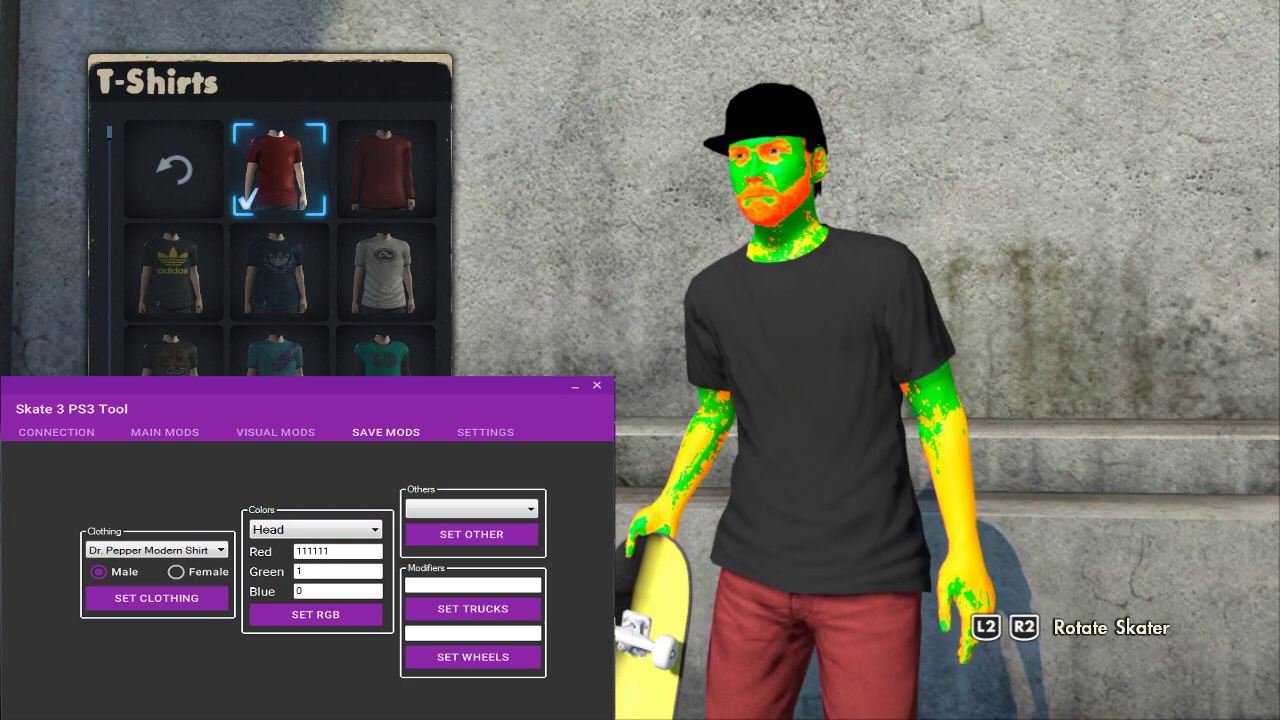
double_click(322, 590)
text(111111)
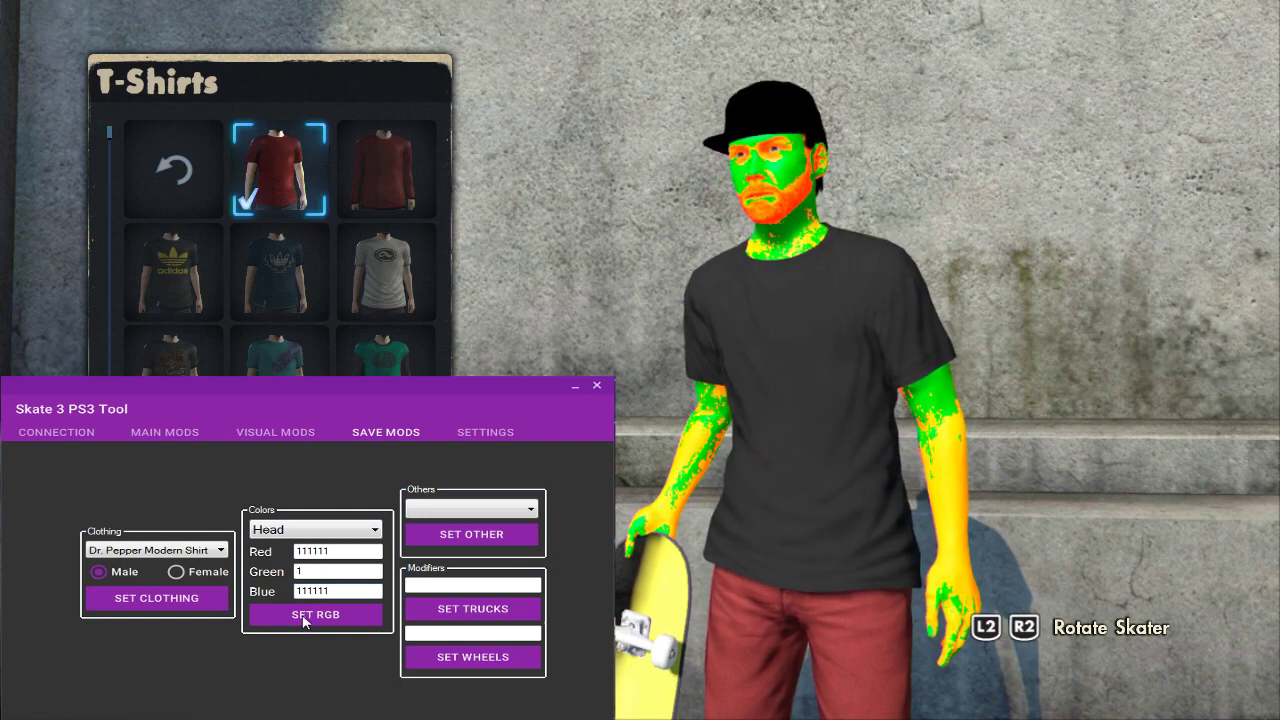
click(302, 531)
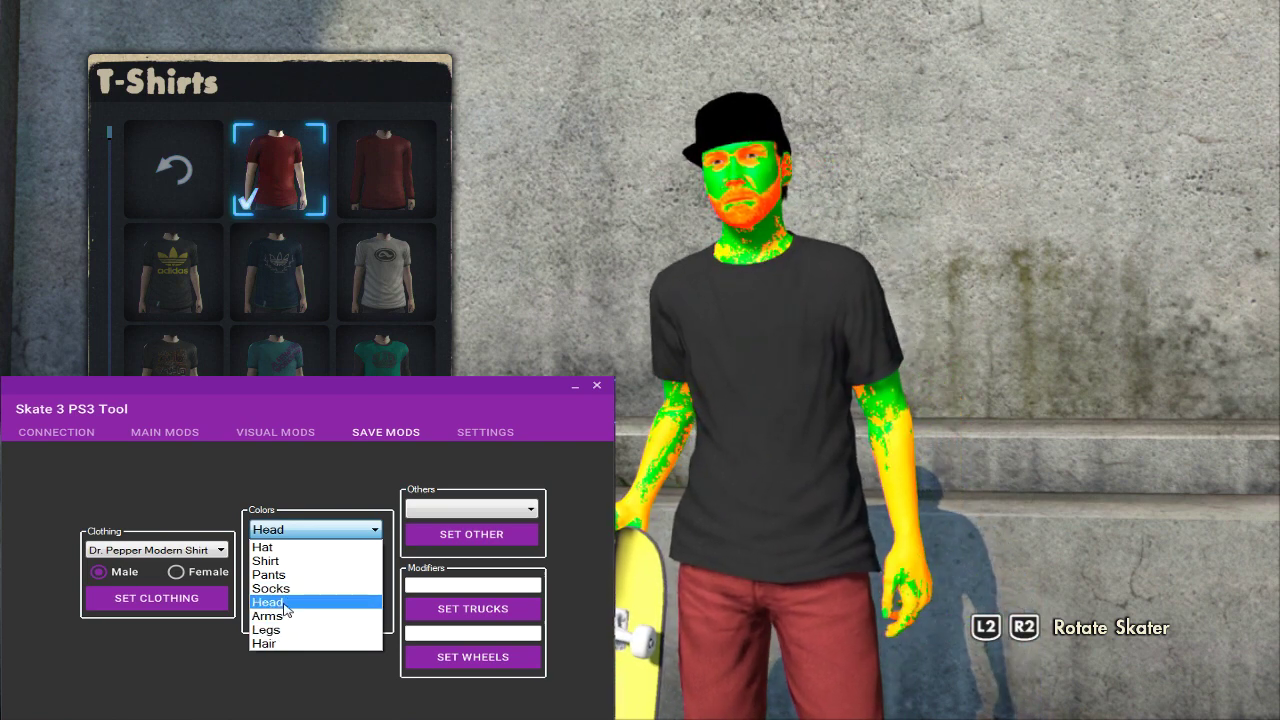
click(284, 616)
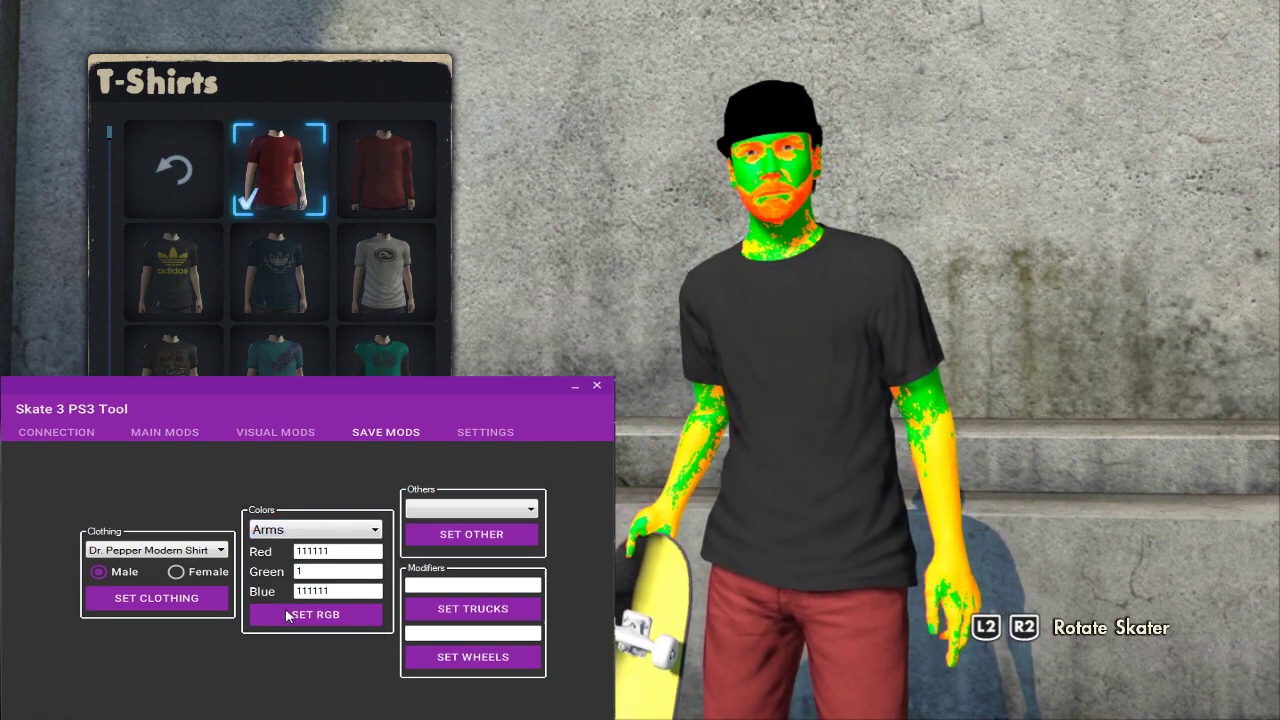
click(287, 616)
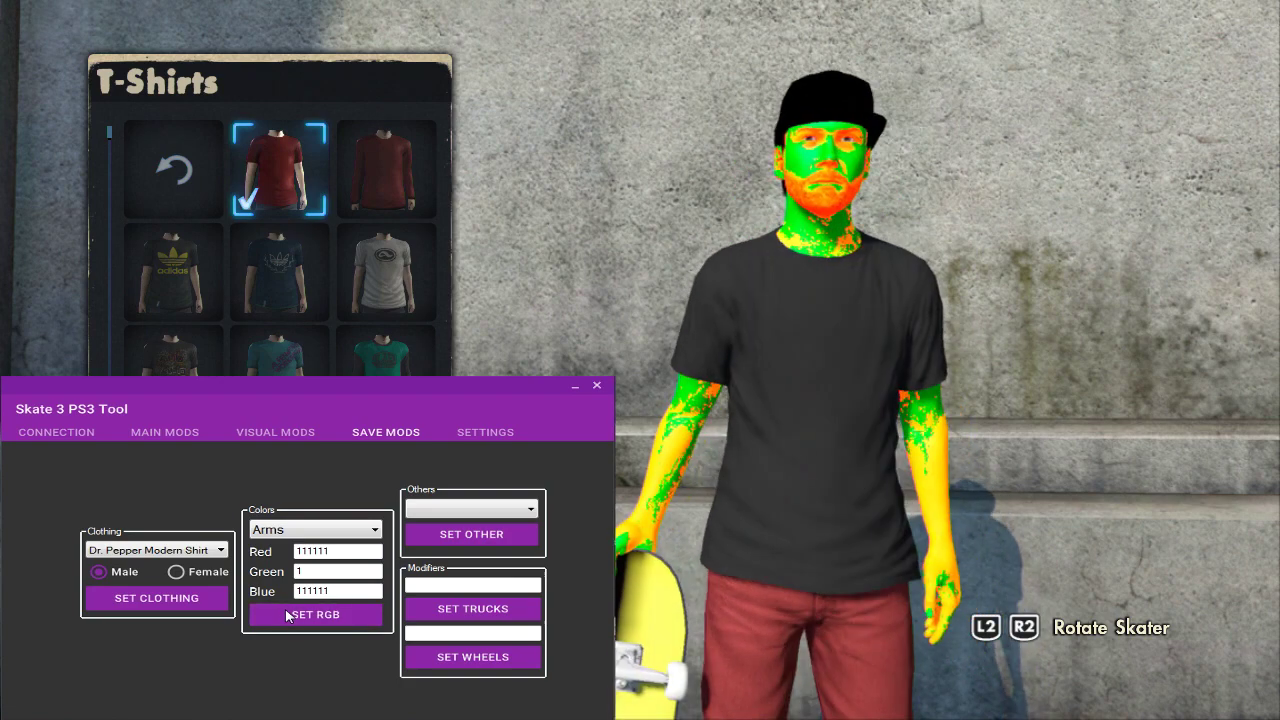
Step: Browse back and forth through the in-game T-shirts, then select the Red value
key(Right)
key(Left)
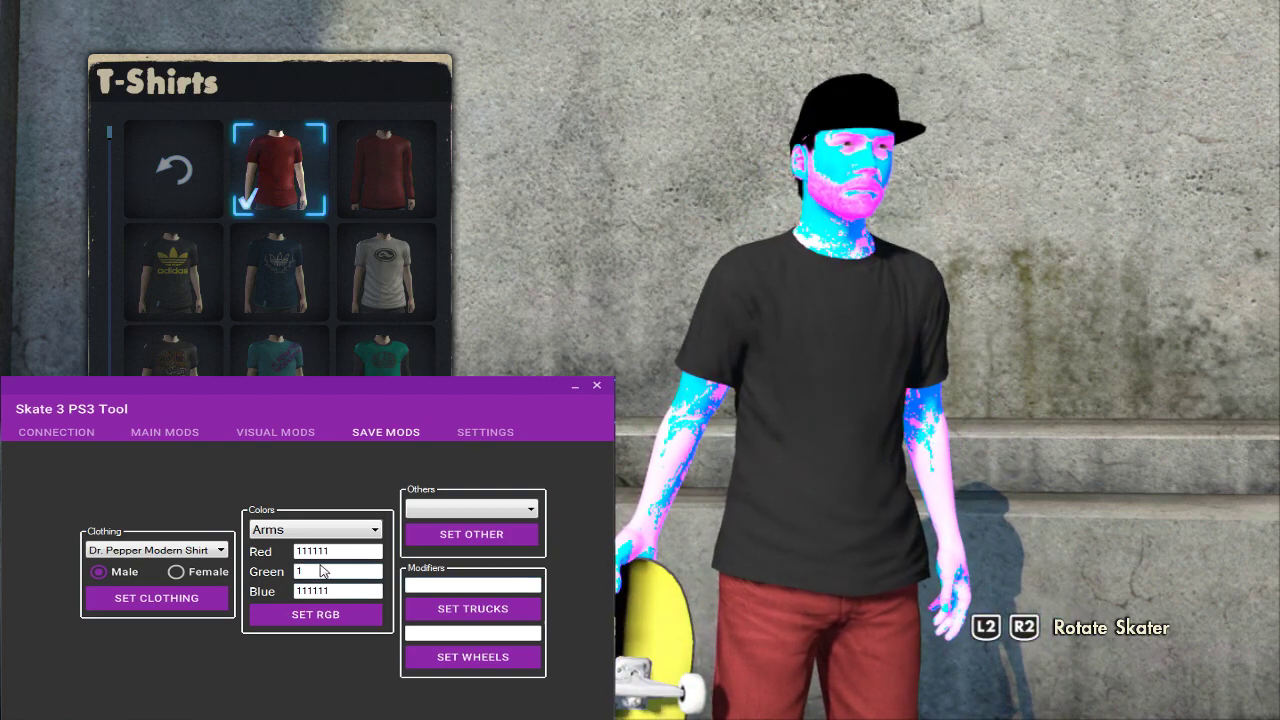
drag(344, 551, 243, 588)
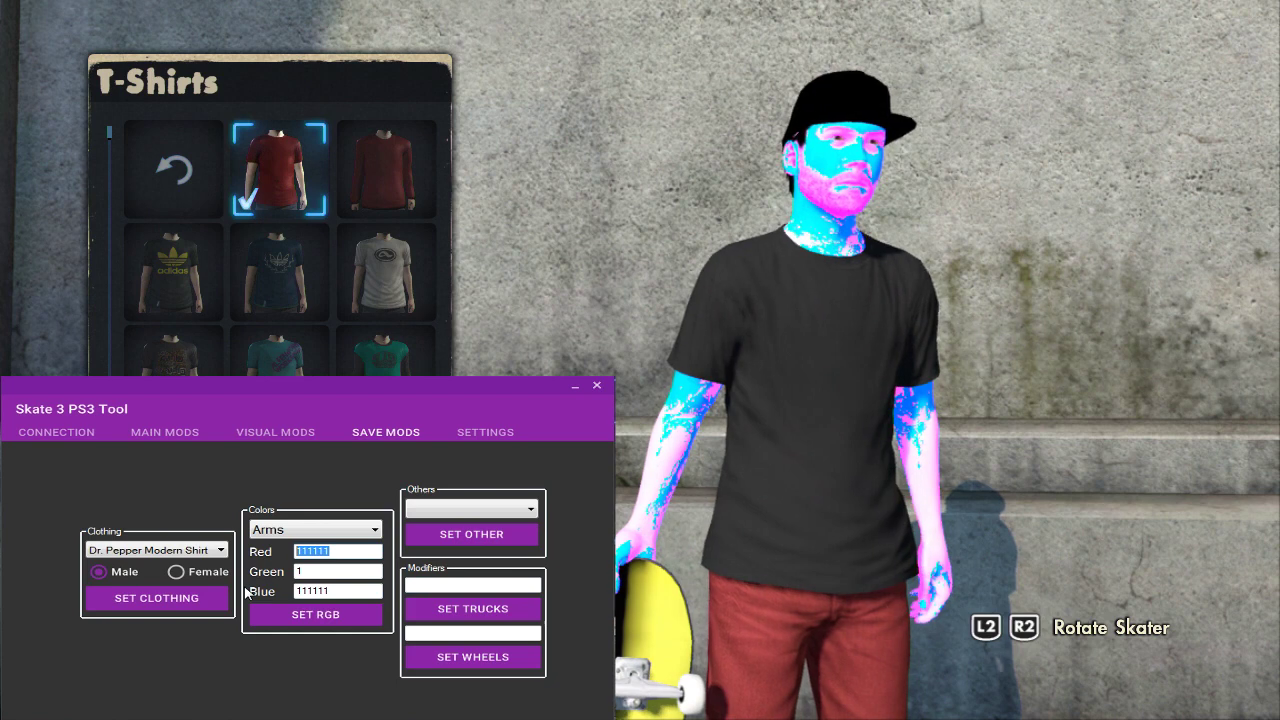
Step: Enter Red 120000, Green 220000 and Blue 240000 in the RGB fields
text(120000)
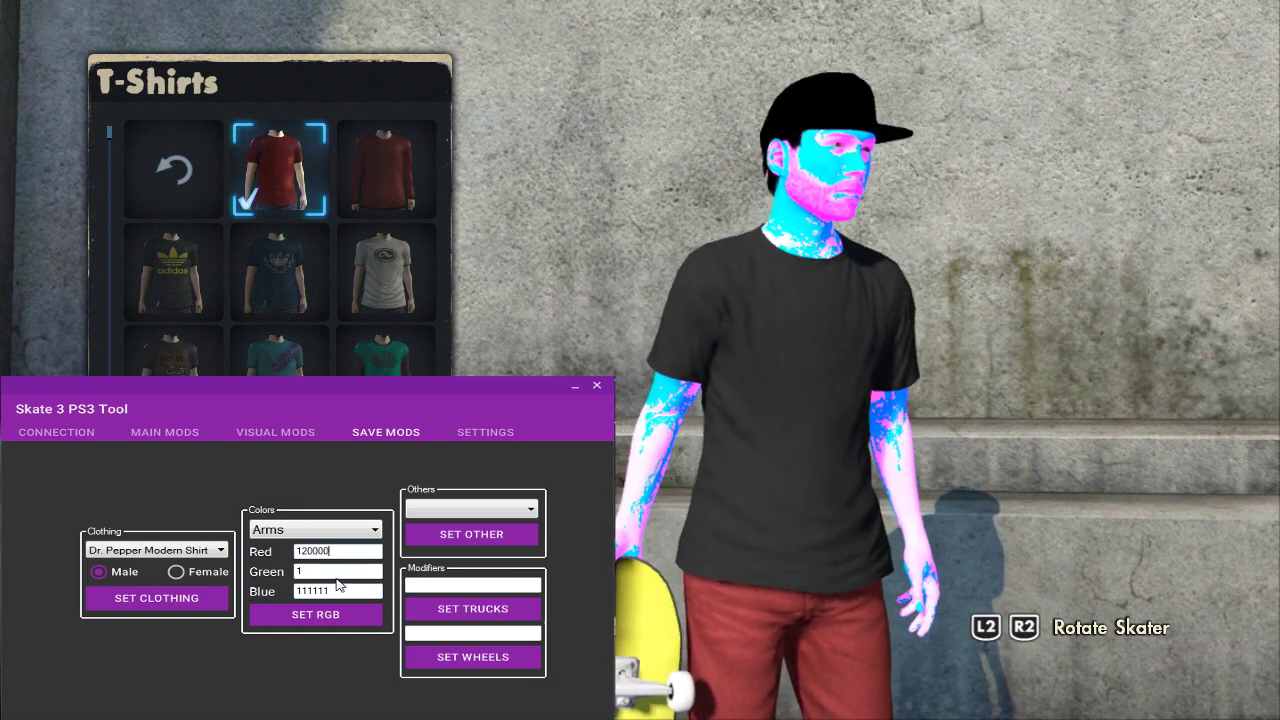
drag(337, 576, 264, 586)
text(0000)
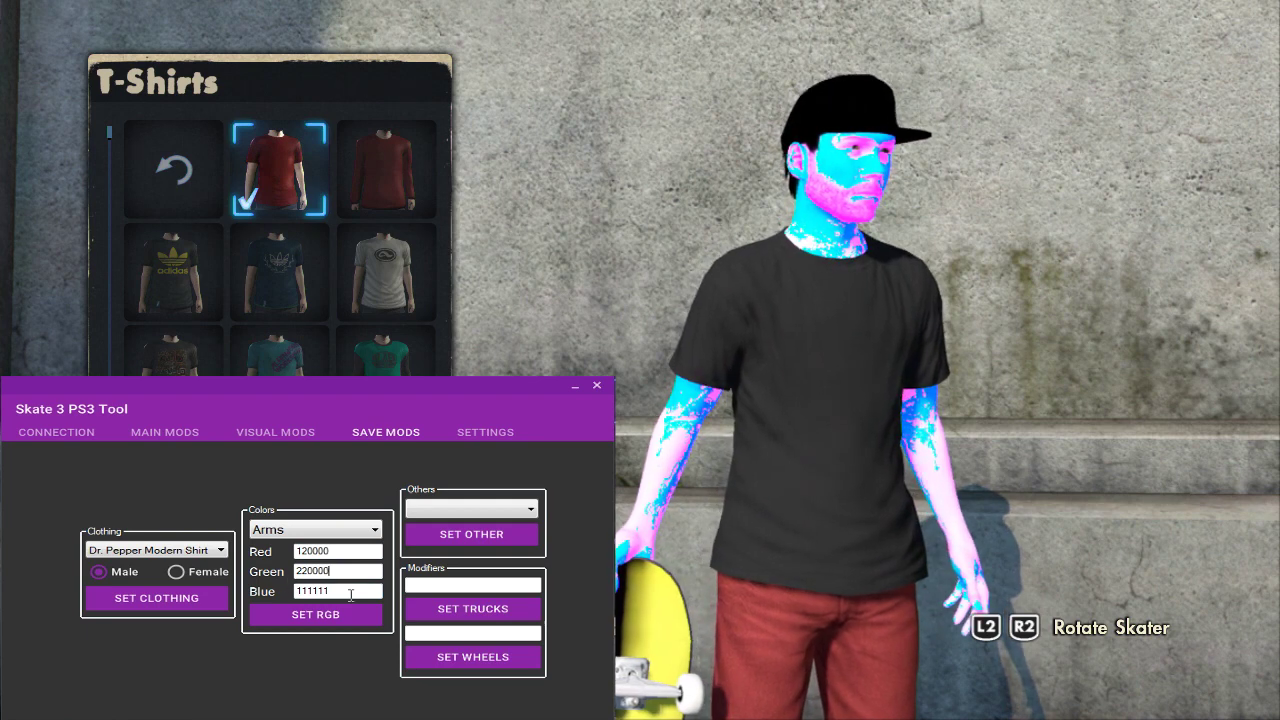
drag(352, 592, 282, 596)
text(240000)
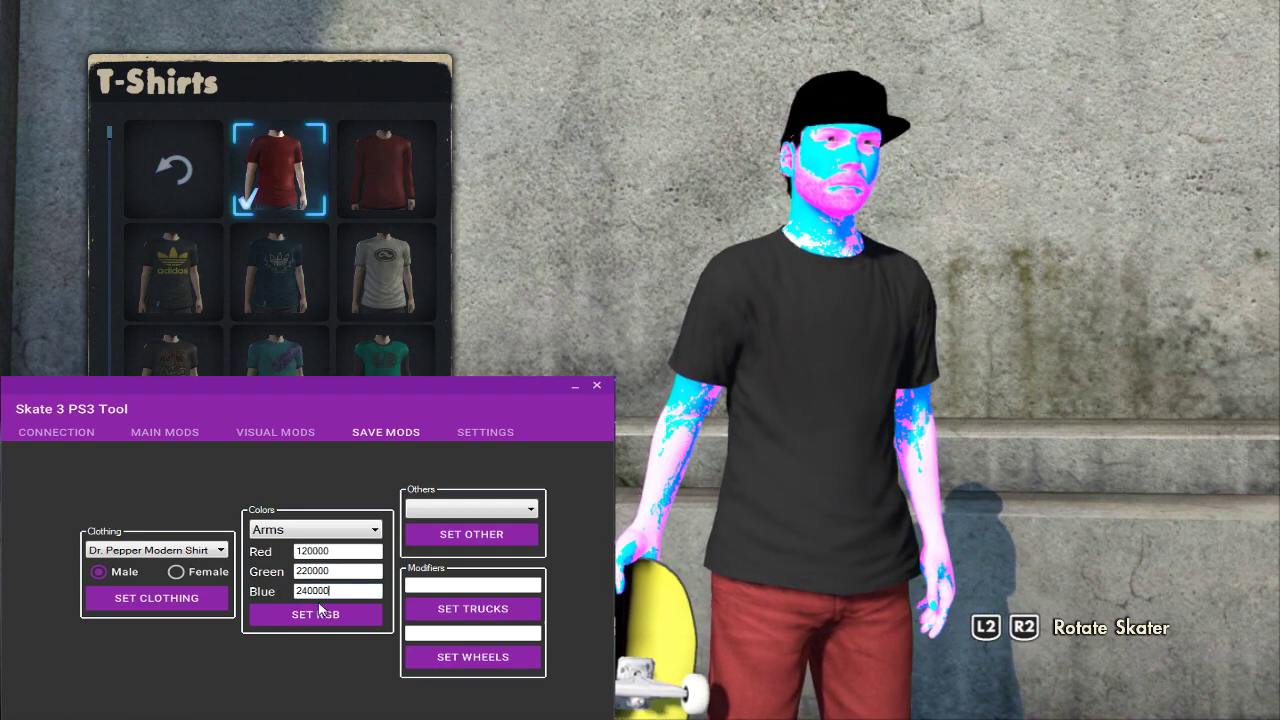
Step: Apply these values to the Head, giving a black-and-white glitched face
click(305, 618)
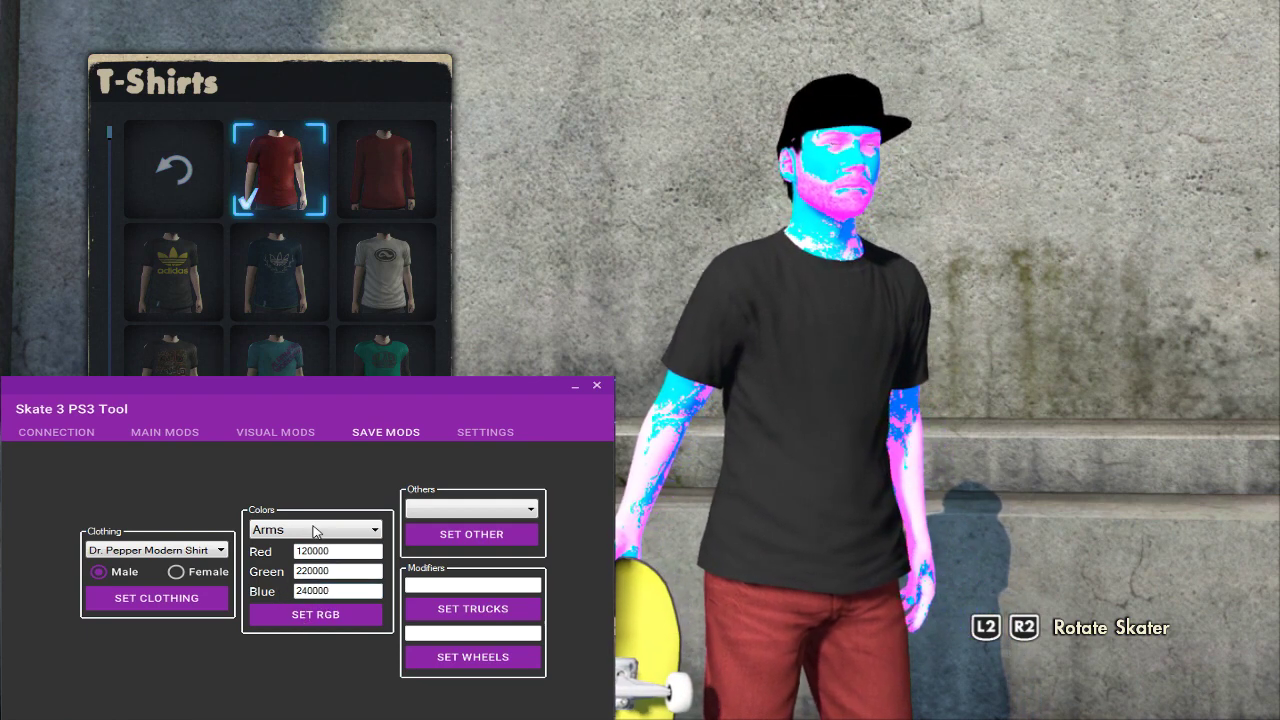
click(314, 530)
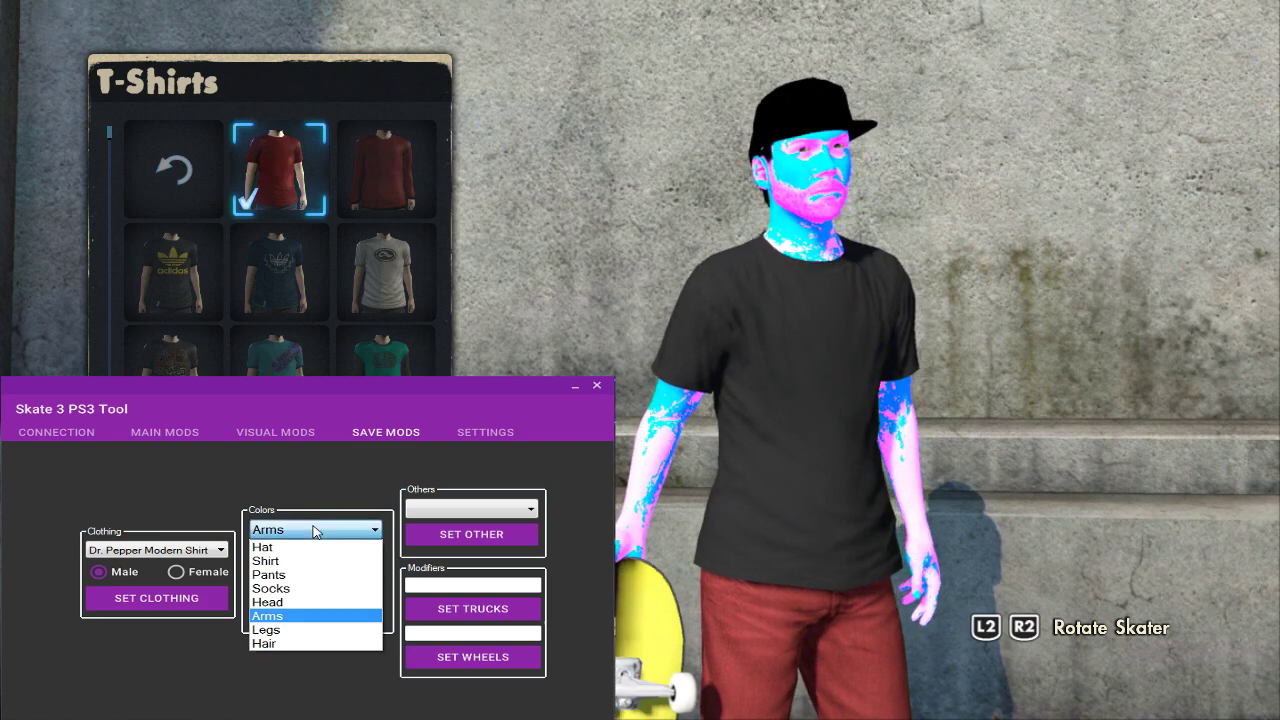
click(284, 603)
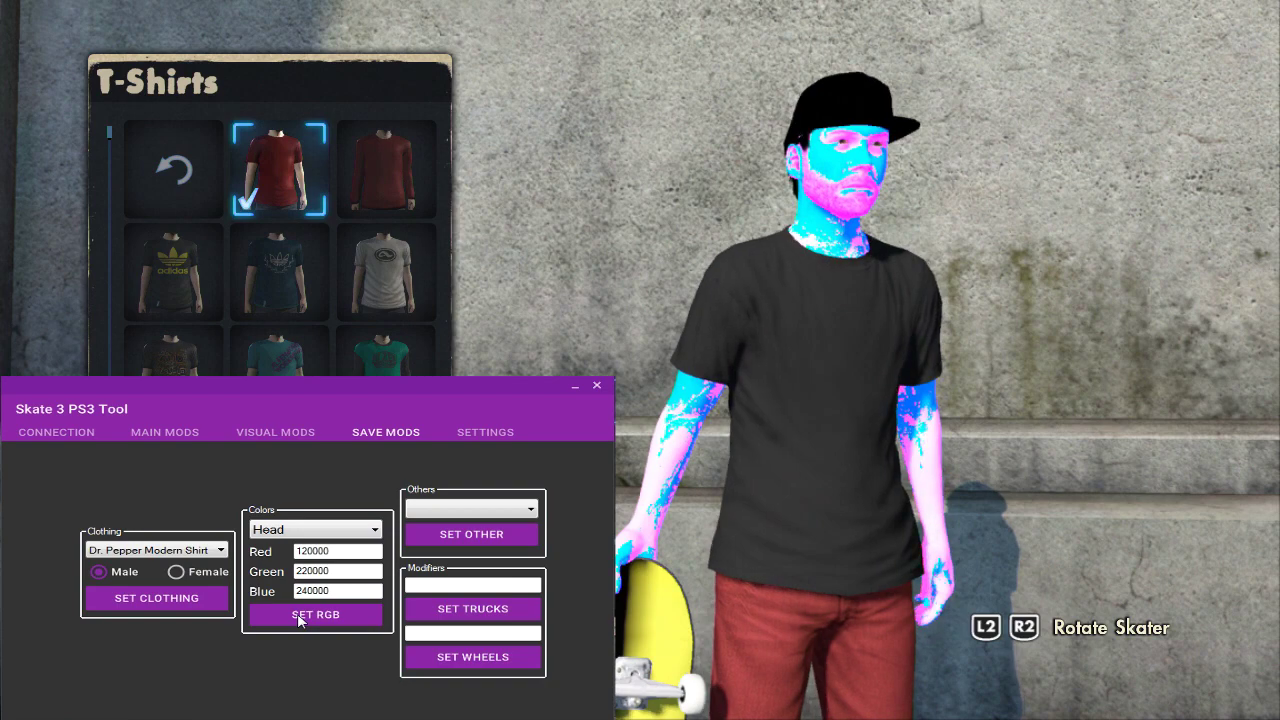
click(298, 620)
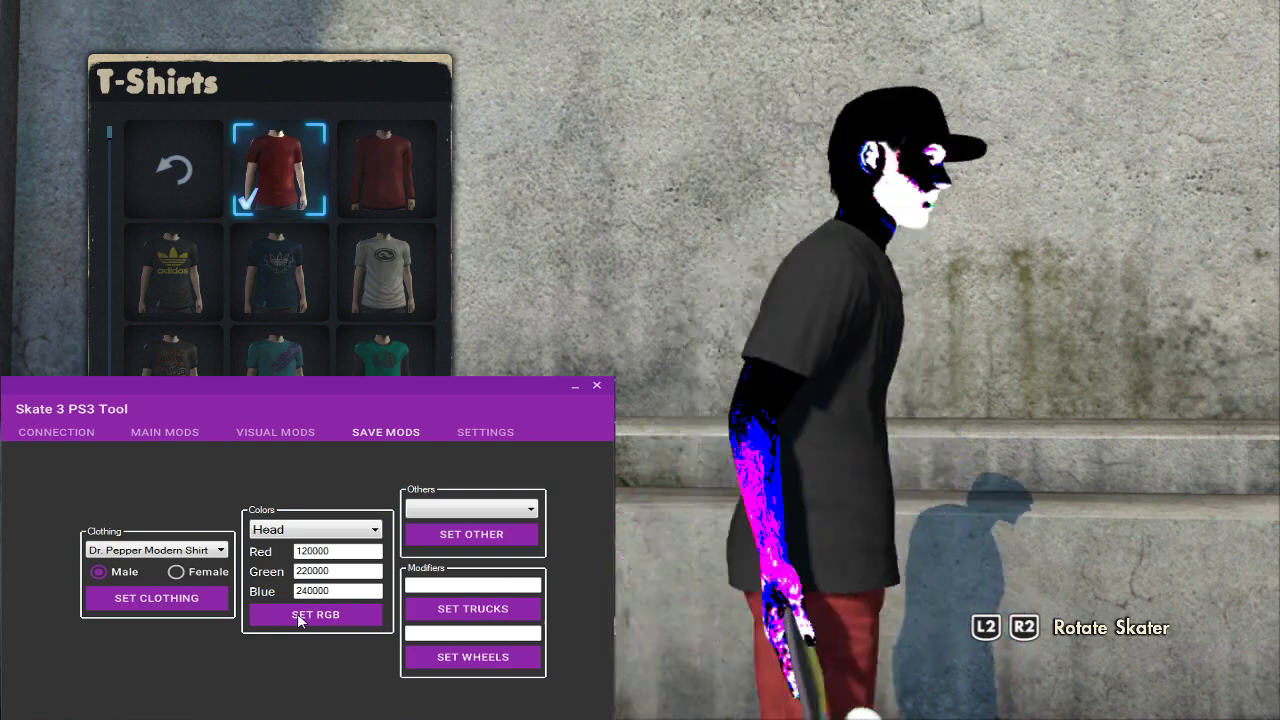
click(306, 530)
Step: Apply Red 0, Green 0, Blue 999 to the Shirt, turning the hoodie blue-yellow
click(287, 563)
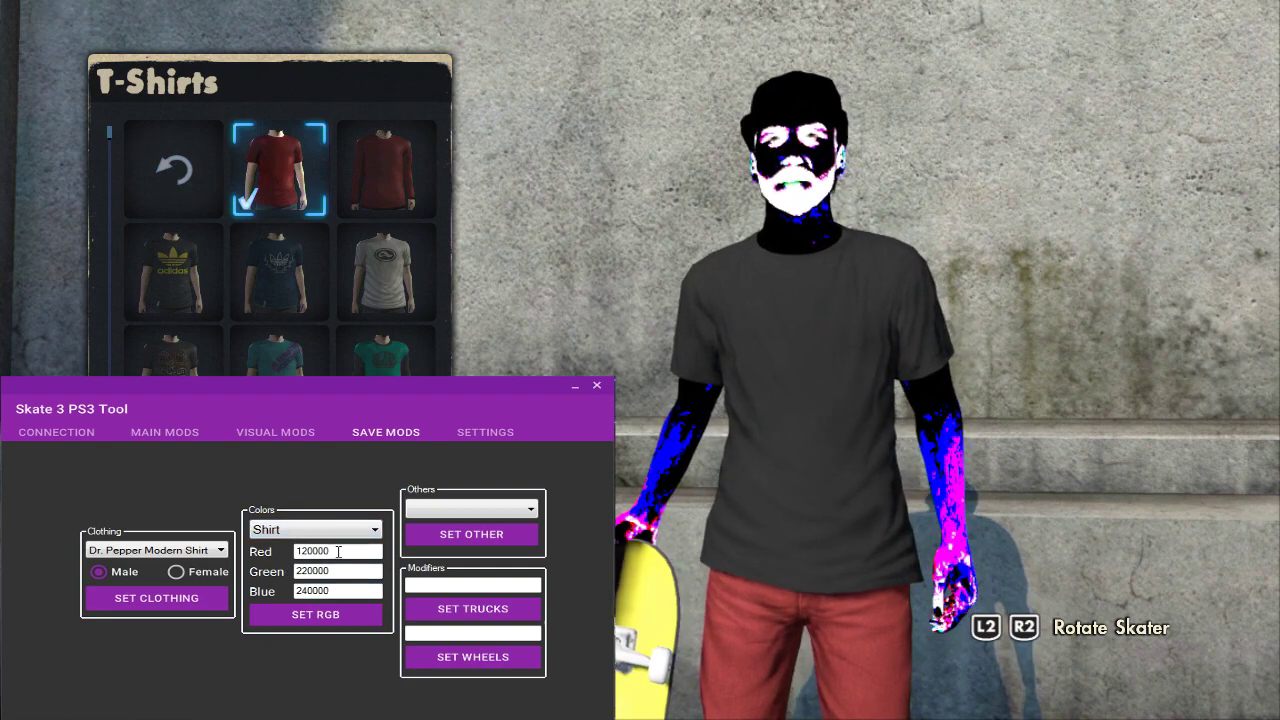
double_click(338, 553)
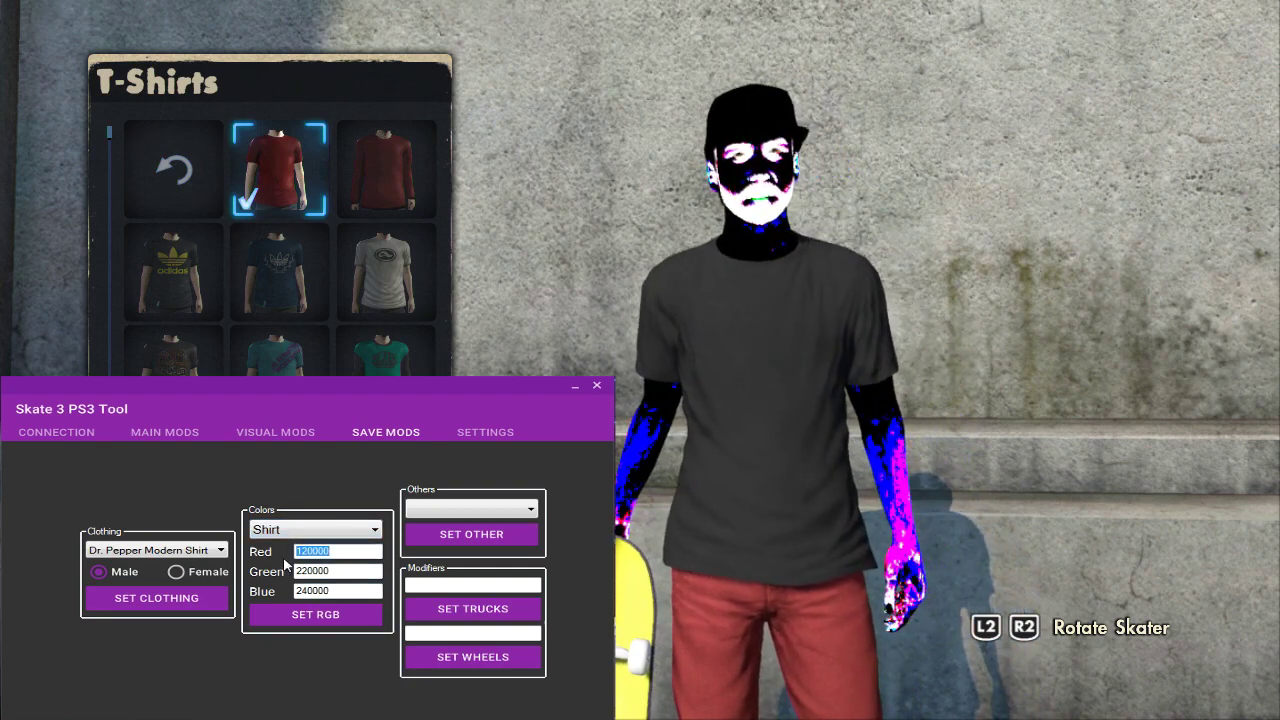
text(0)
click(334, 568)
double_click(342, 570)
text(0)
drag(336, 591, 263, 596)
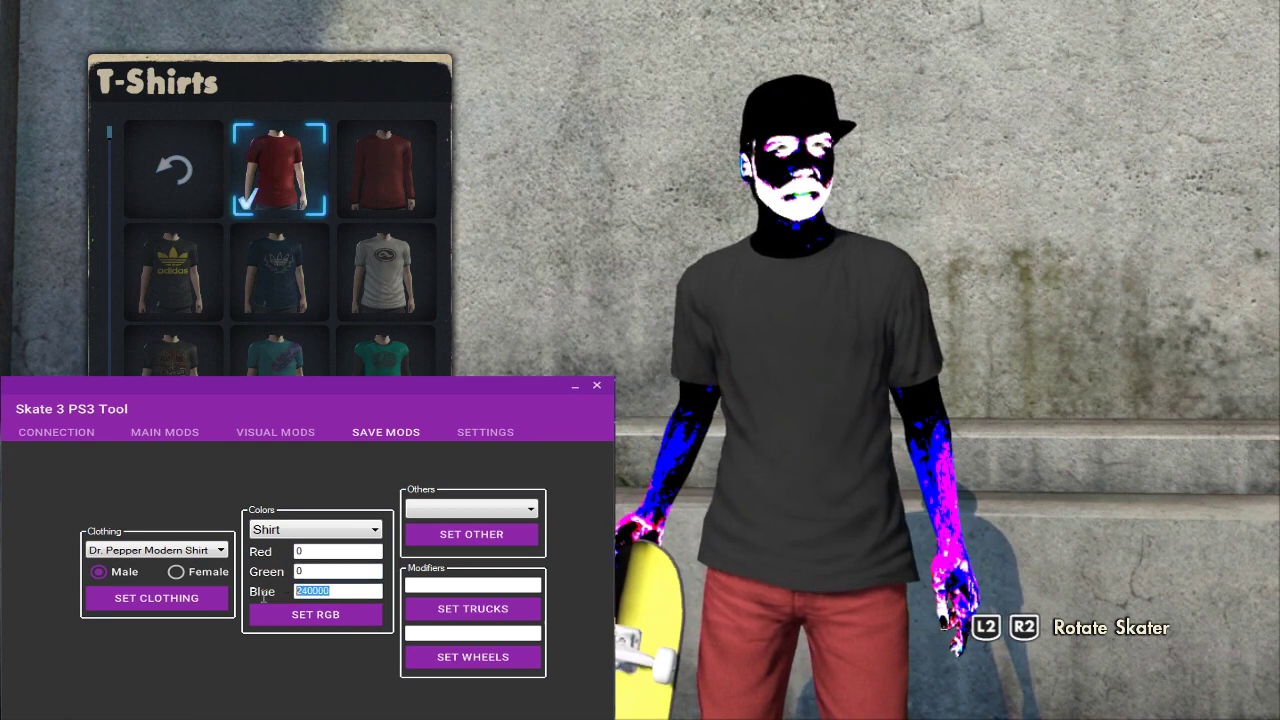
text(9)
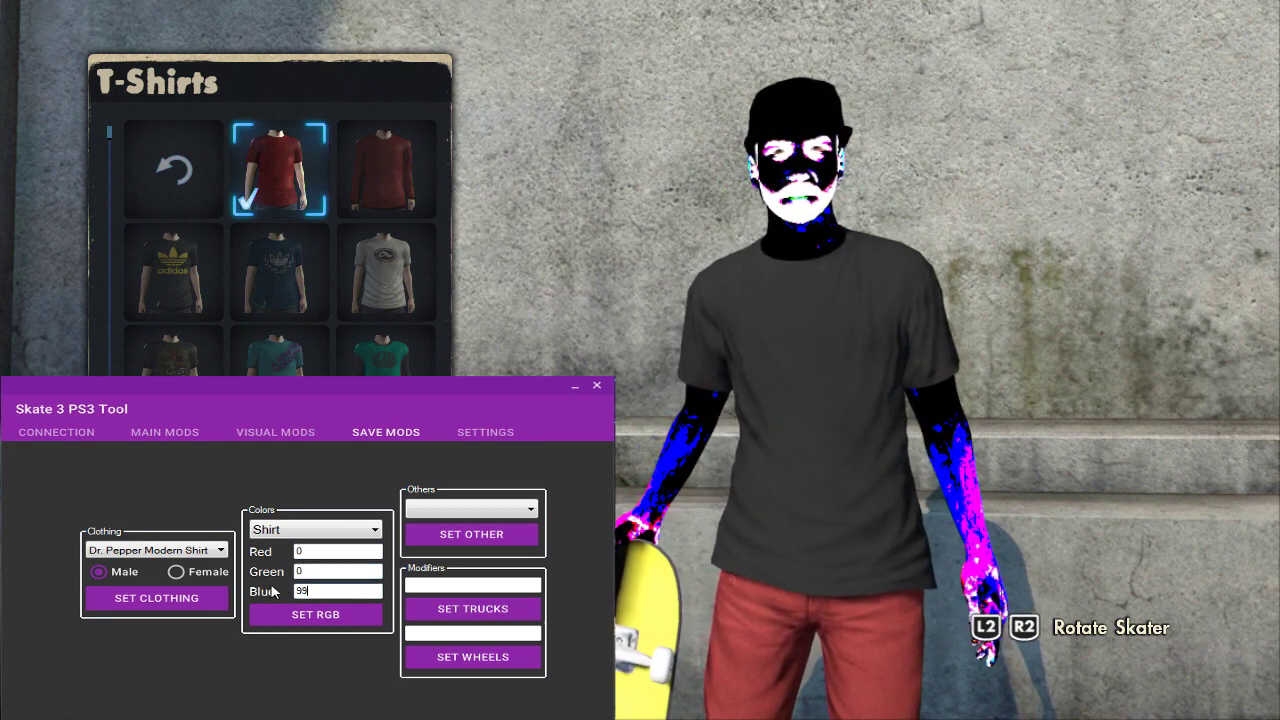
text(9)
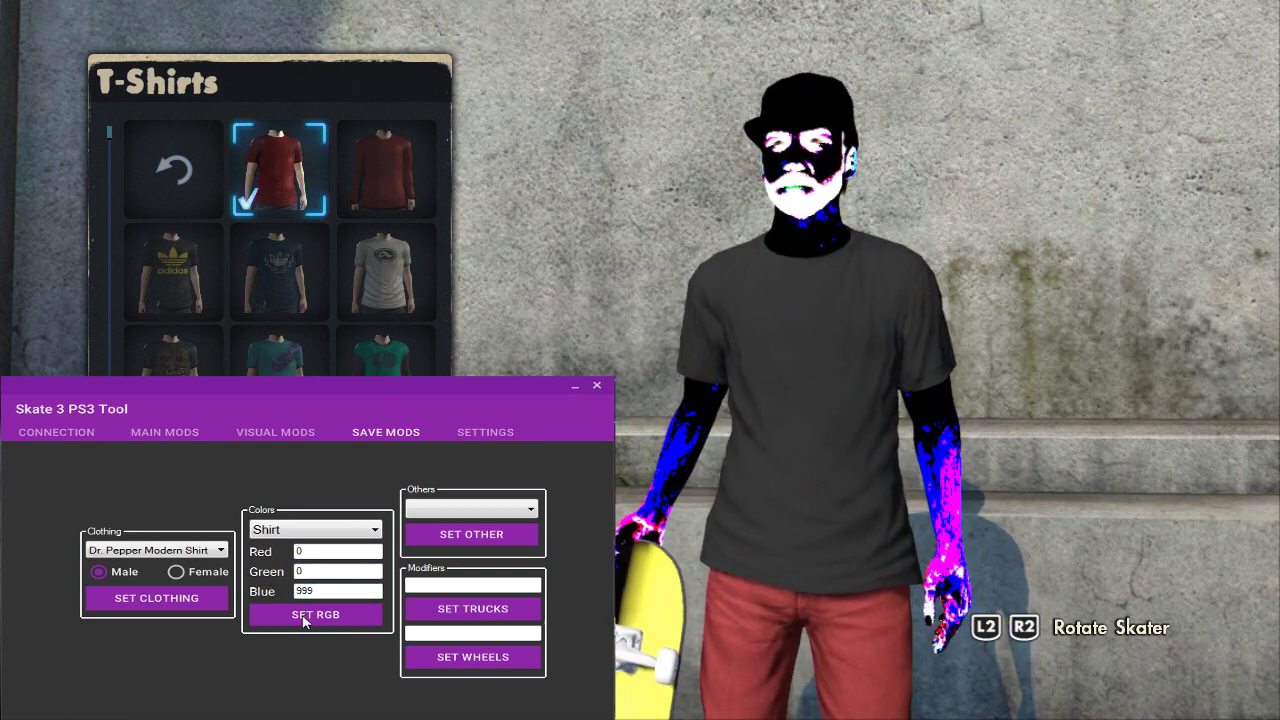
click(305, 621)
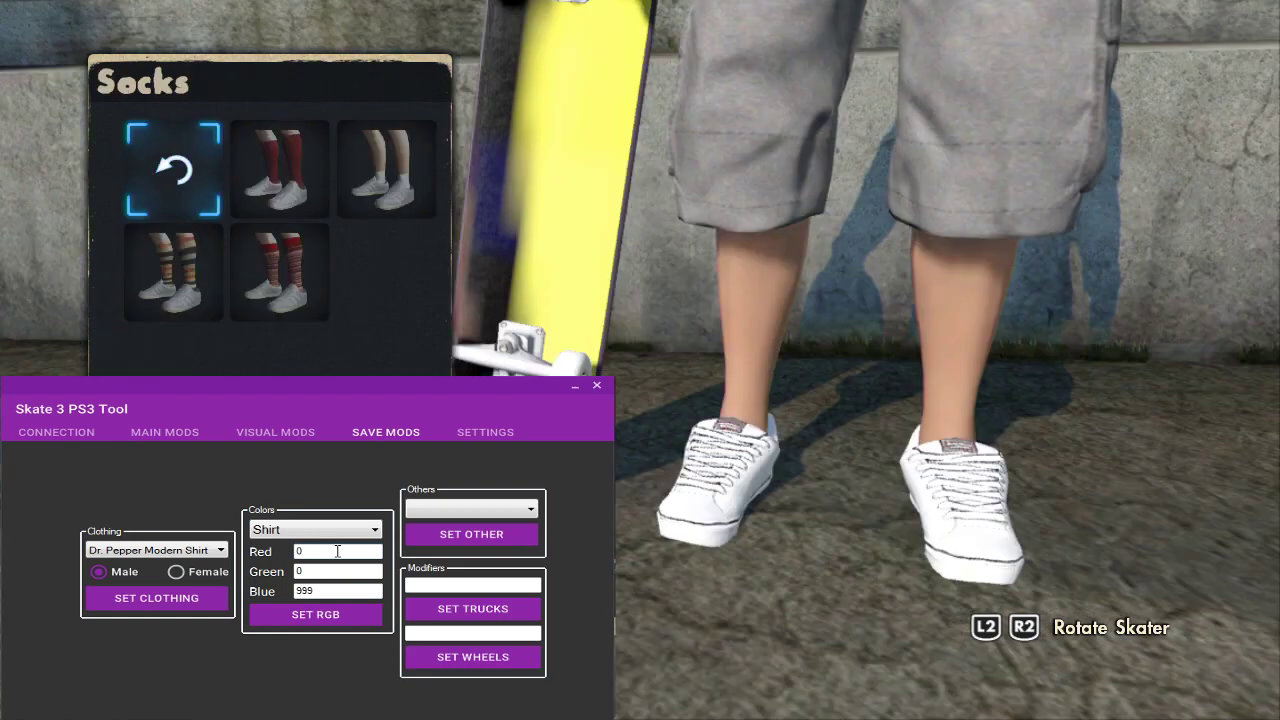
Step: Apply Red 0, Green 0, Blue 999 to the Socks for bright blue ankle socks
click(330, 529)
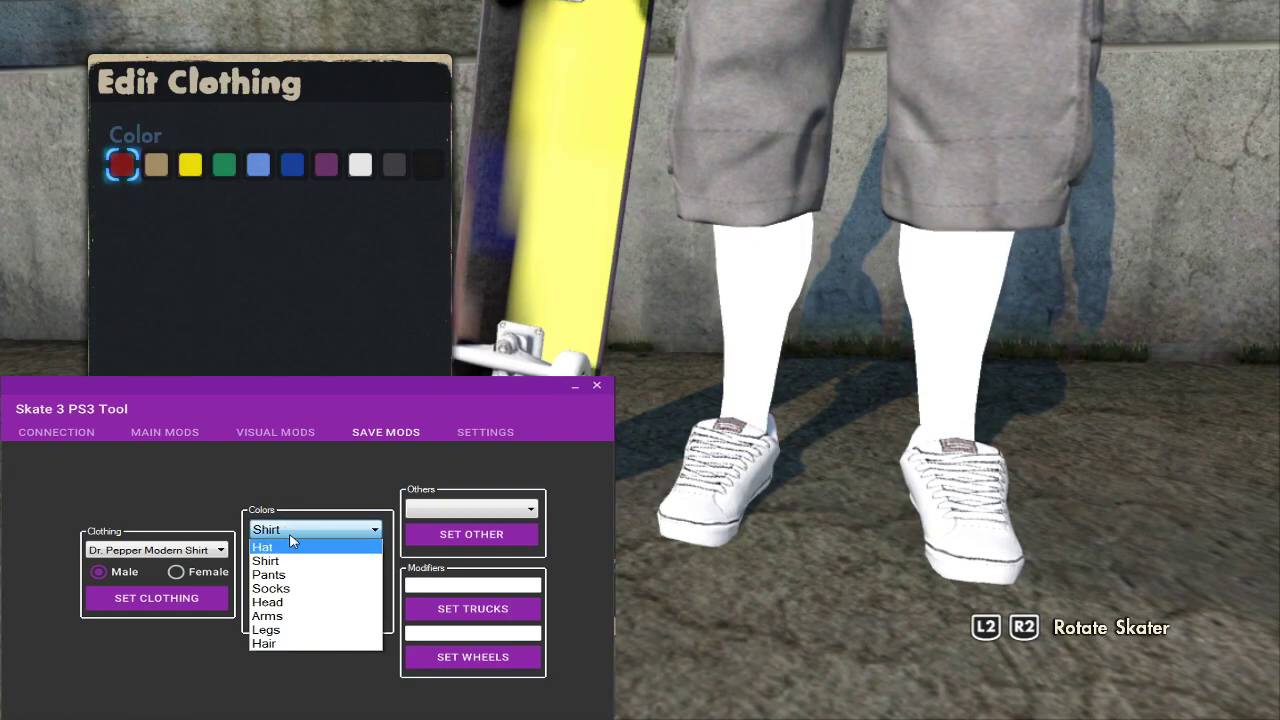
click(290, 588)
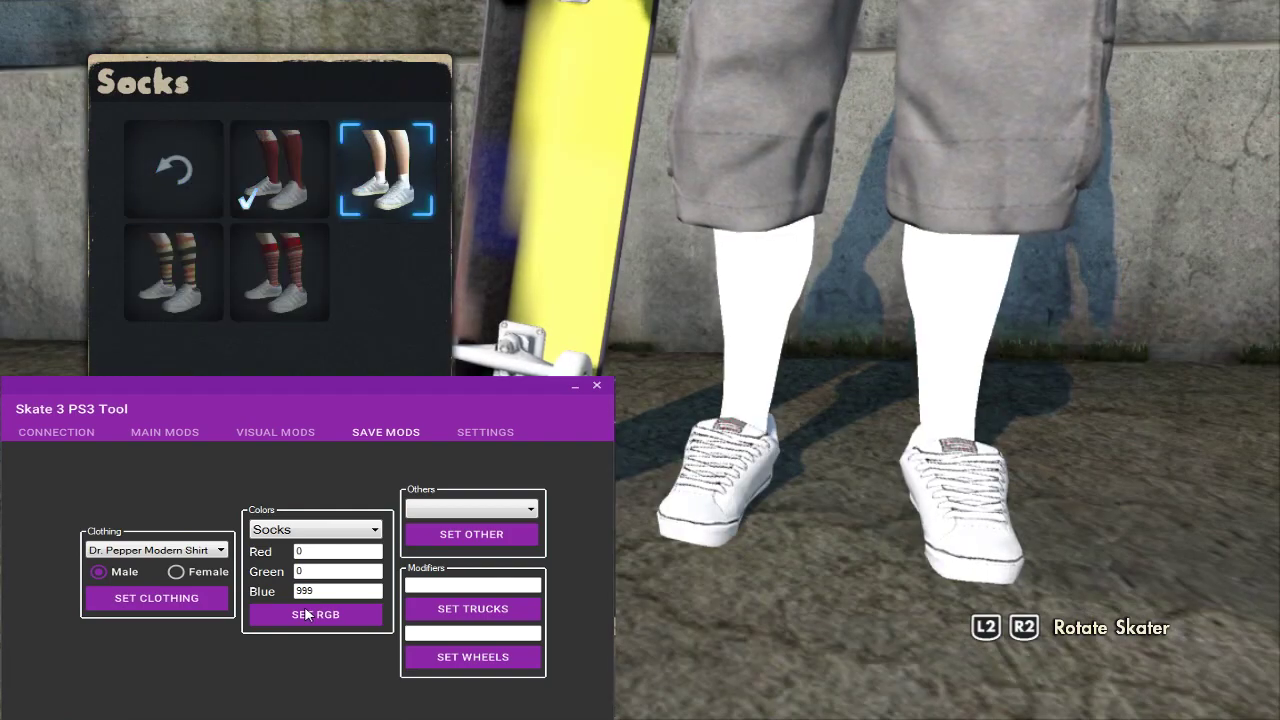
click(307, 614)
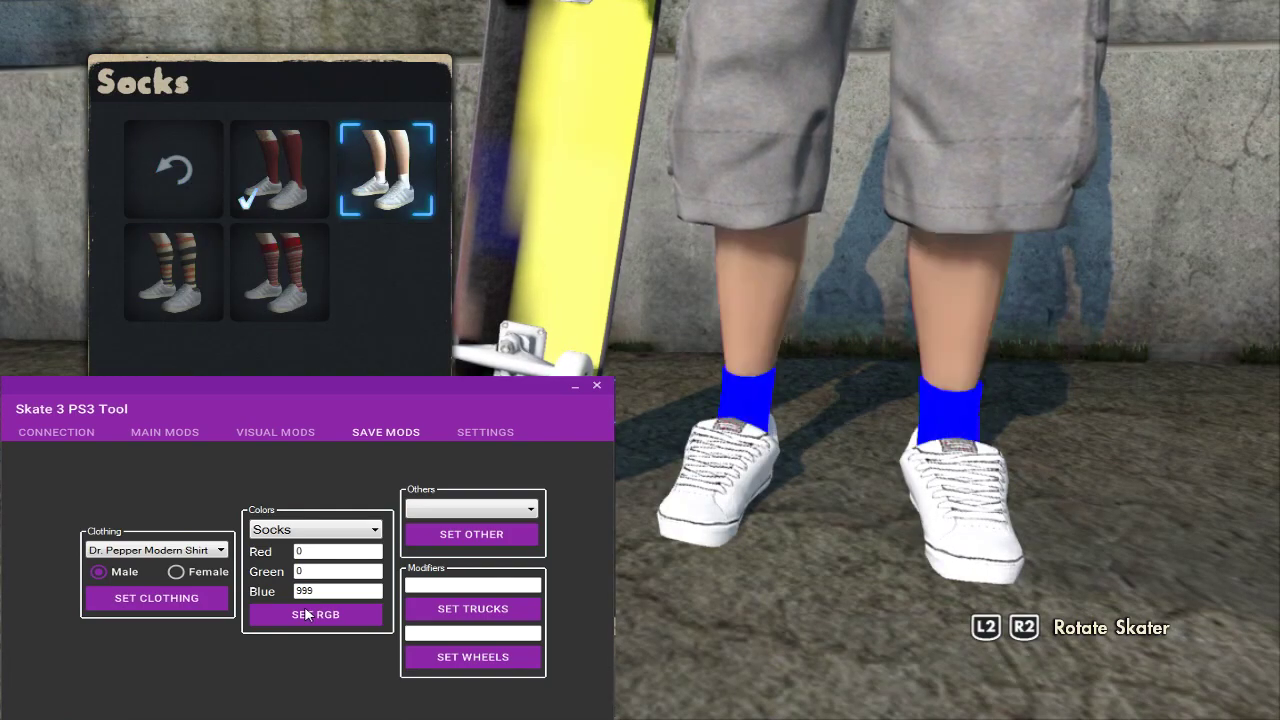